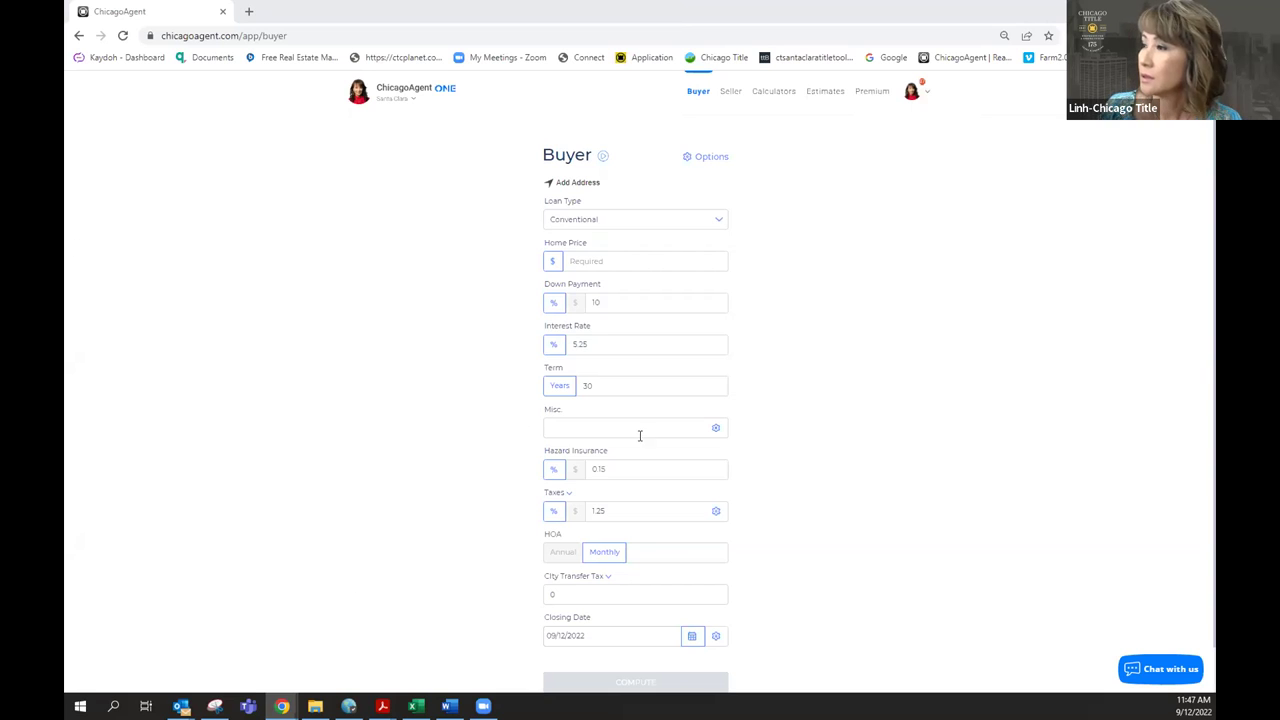
- Set the buyer's home price to $1,000,000 and apply the San Jose city transfer tax of 3.3
{"action": "left_click", "coordinate": [591, 260]}
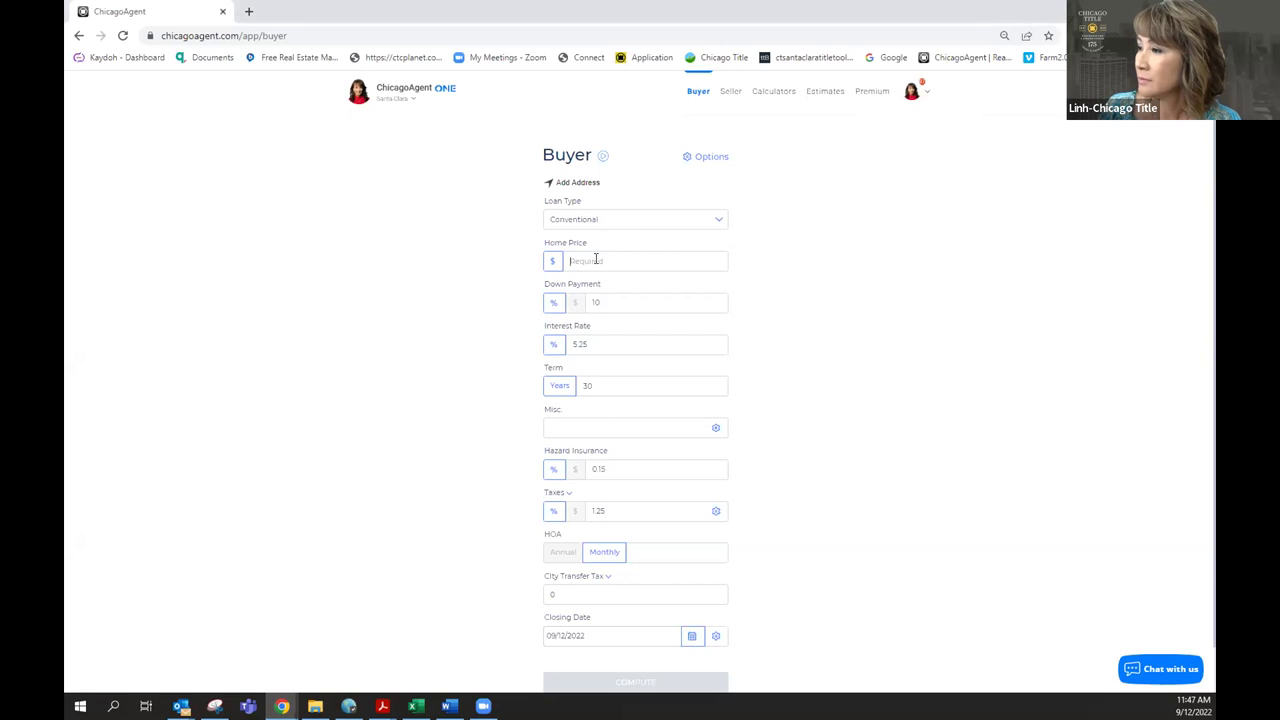
{"action": "left_click", "coordinate": [648, 343]}
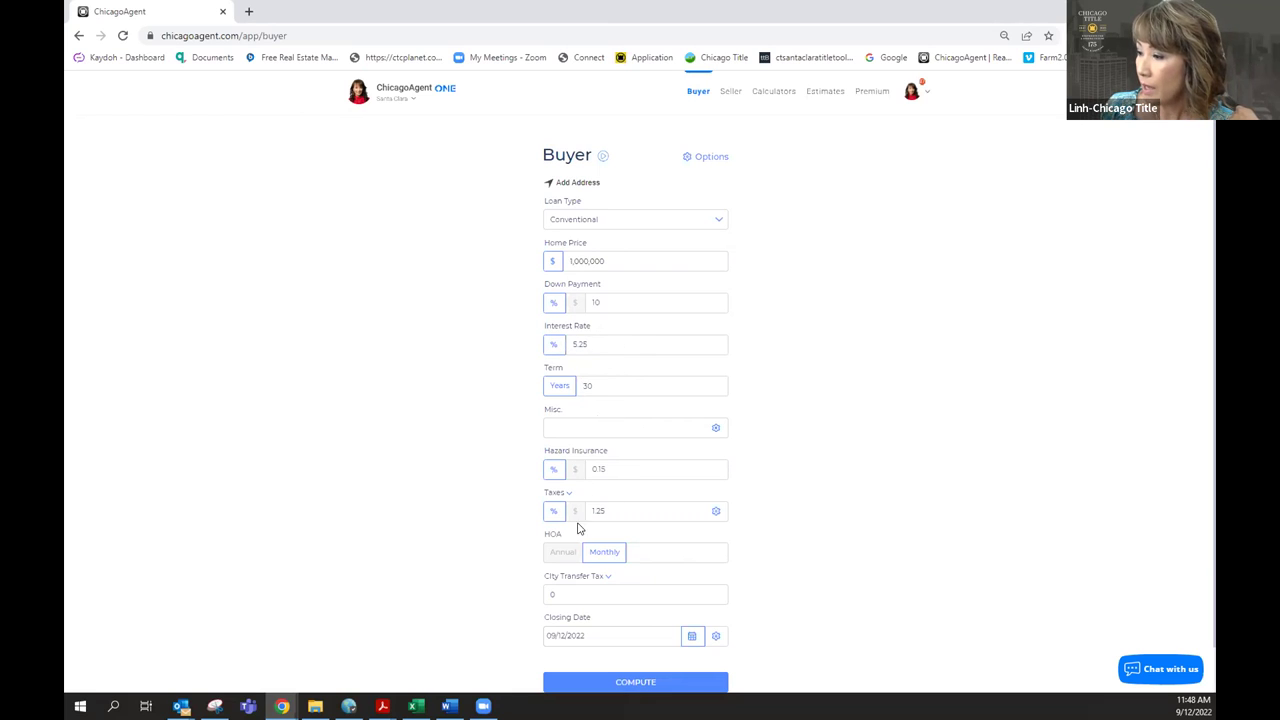
{"action": "scroll", "coordinate": [637, 540], "scroll_direction": "down", "scroll_amount": 1}
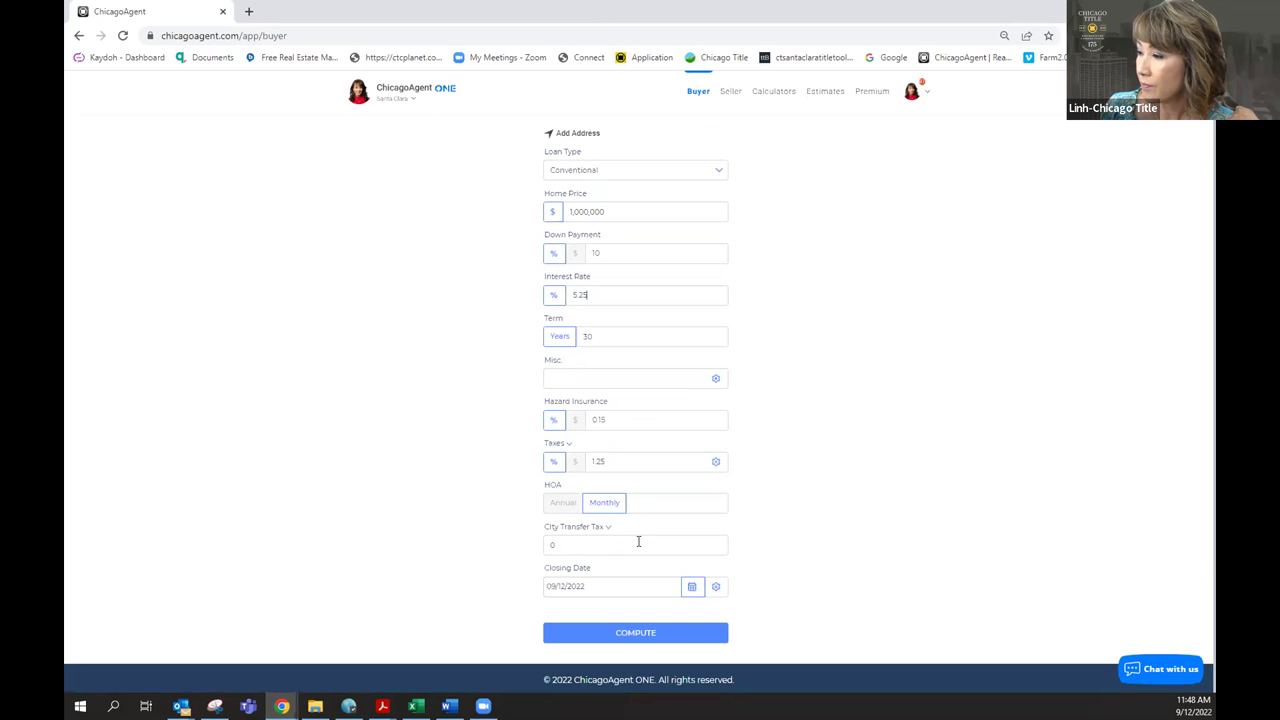
{"action": "left_click", "coordinate": [586, 547]}
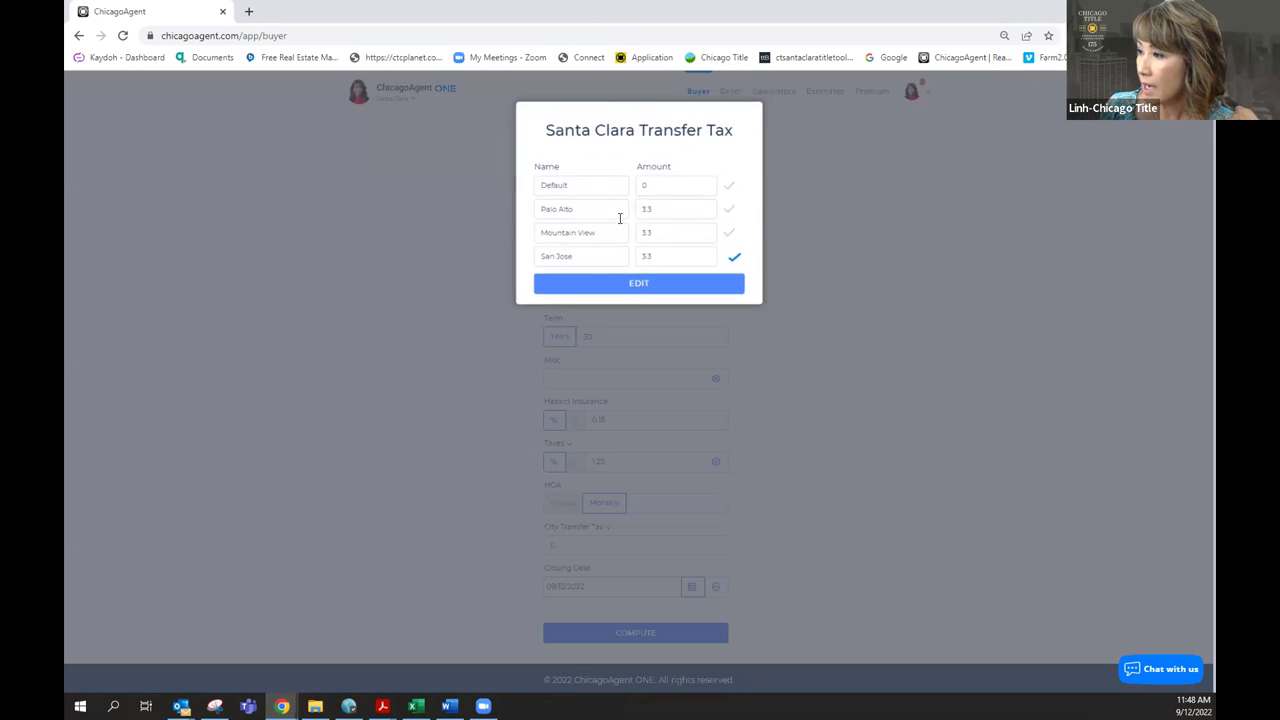
{"action": "left_click", "coordinate": [758, 87]}
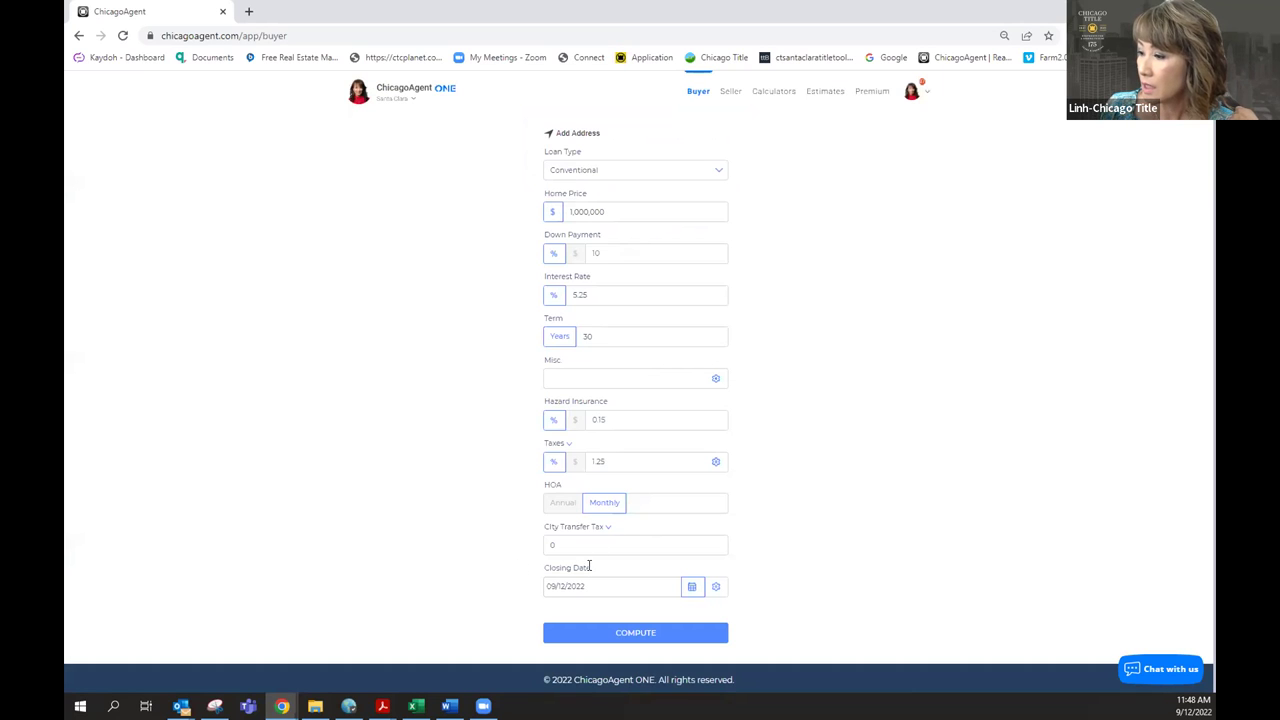
{"action": "left_click", "coordinate": [606, 531]}
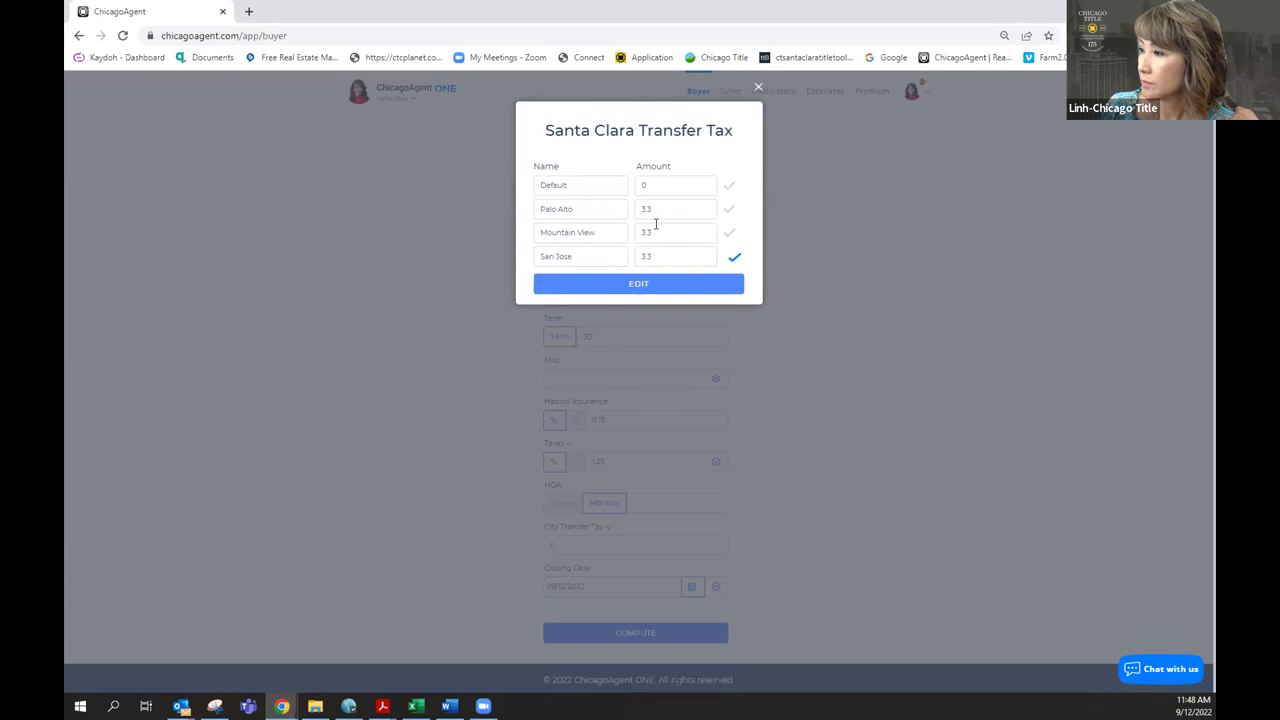
{"action": "left_click", "coordinate": [728, 235]}
{"action": "left_click", "coordinate": [731, 260]}
{"action": "left_click", "coordinate": [758, 88]}
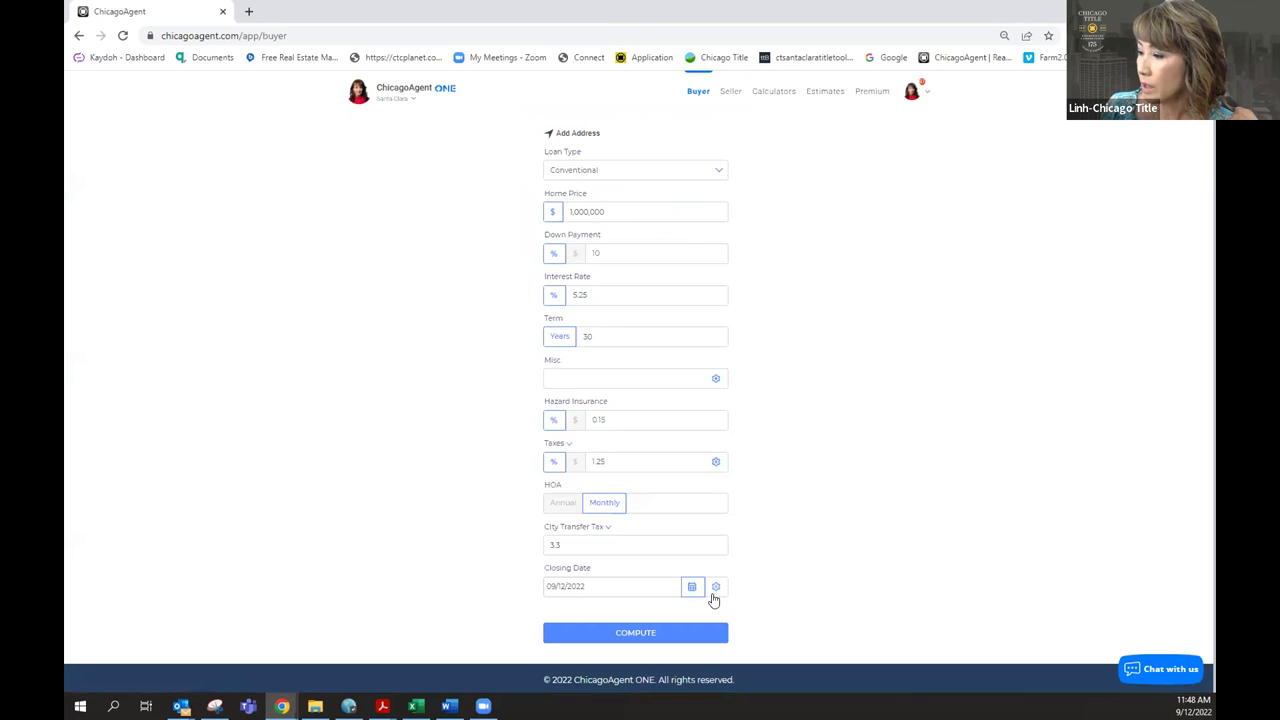
- Set the closing date to 10/12/2022 and compute the buyer estimate
{"action": "left_click", "coordinate": [690, 590]}
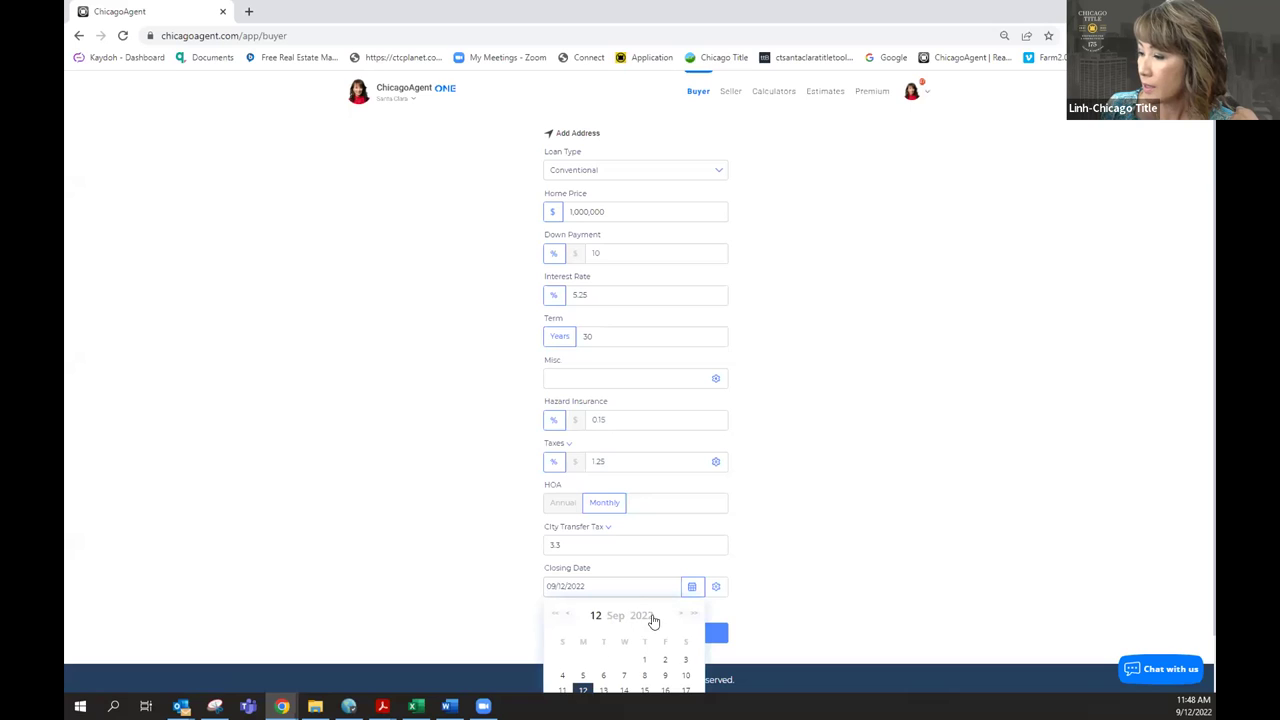
{"action": "scroll", "coordinate": [651, 617], "scroll_direction": "down", "scroll_amount": 1}
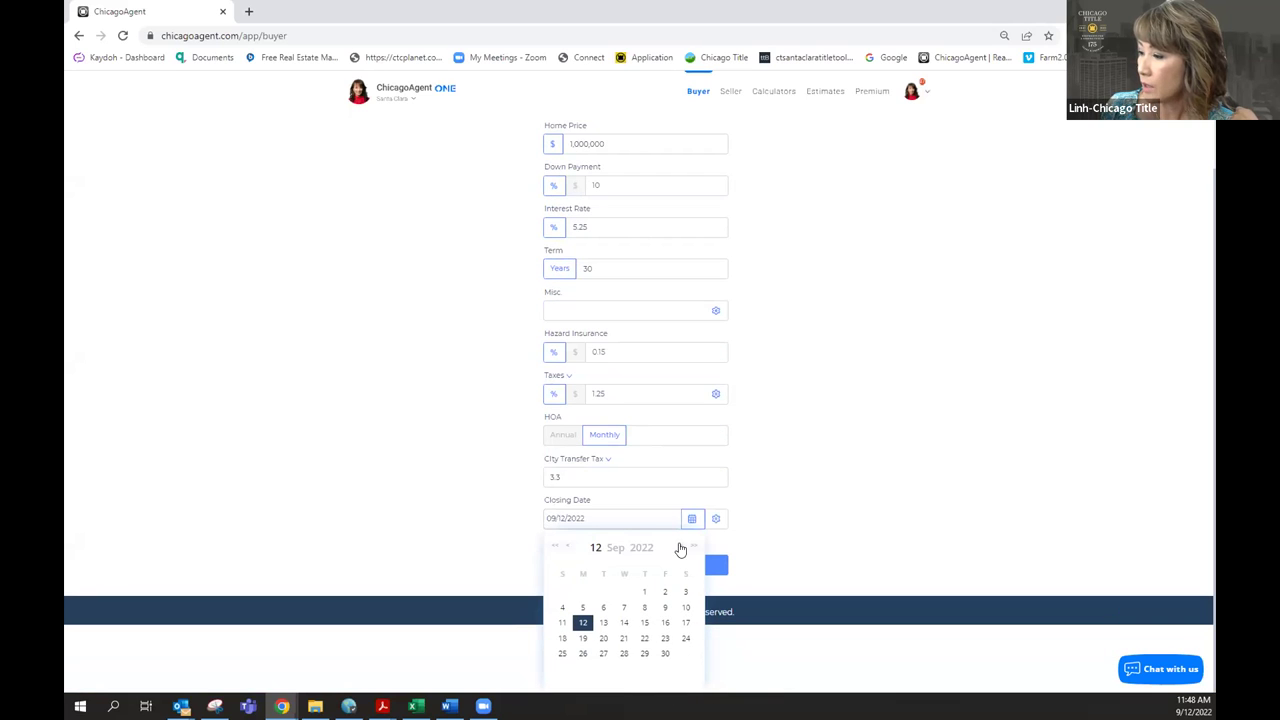
{"action": "left_click", "coordinate": [680, 547]}
{"action": "left_click", "coordinate": [624, 623]}
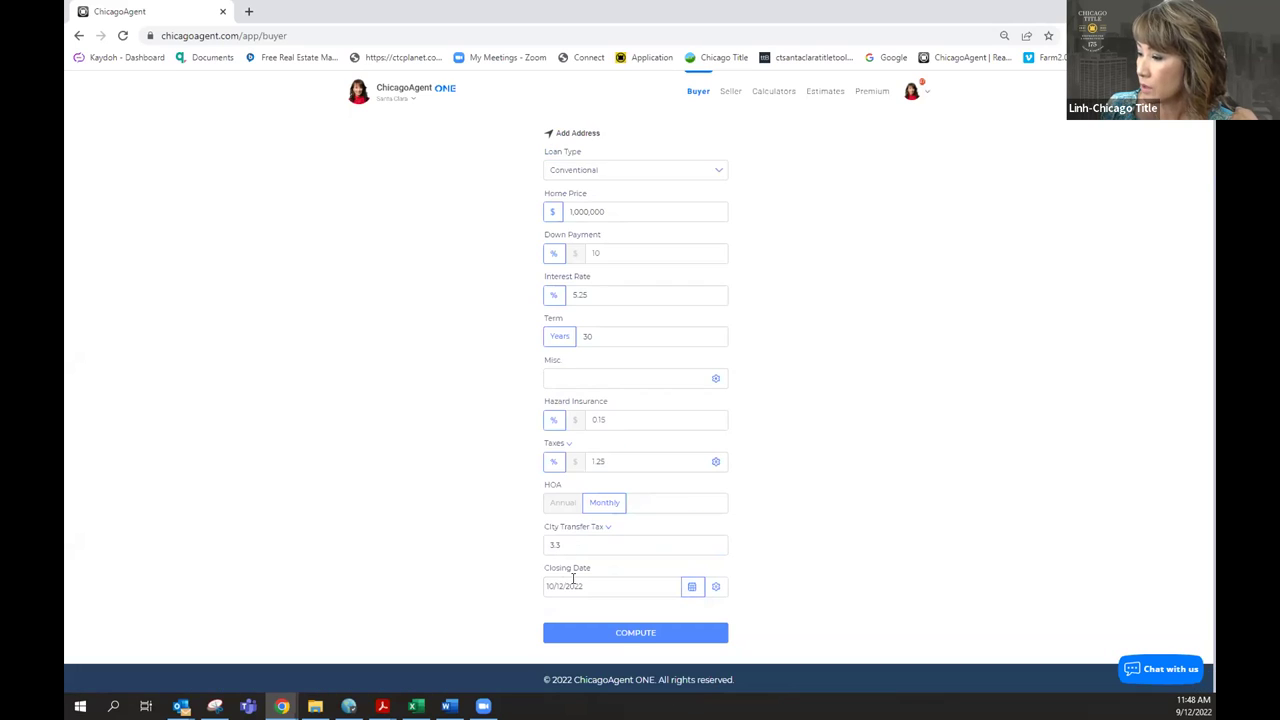
{"action": "left_click", "coordinate": [621, 631]}
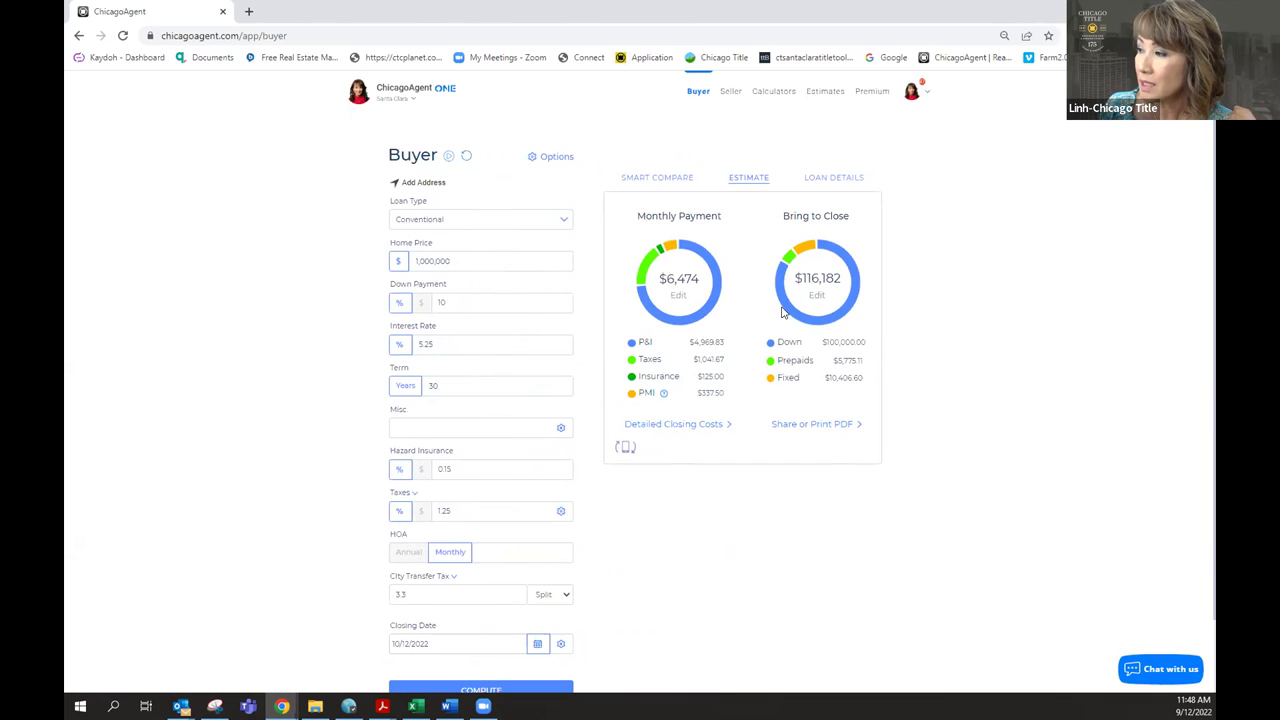
- Review the detailed buyer closing costs, including their editable fee breakdown, without making changes
{"action": "left_click", "coordinate": [676, 426]}
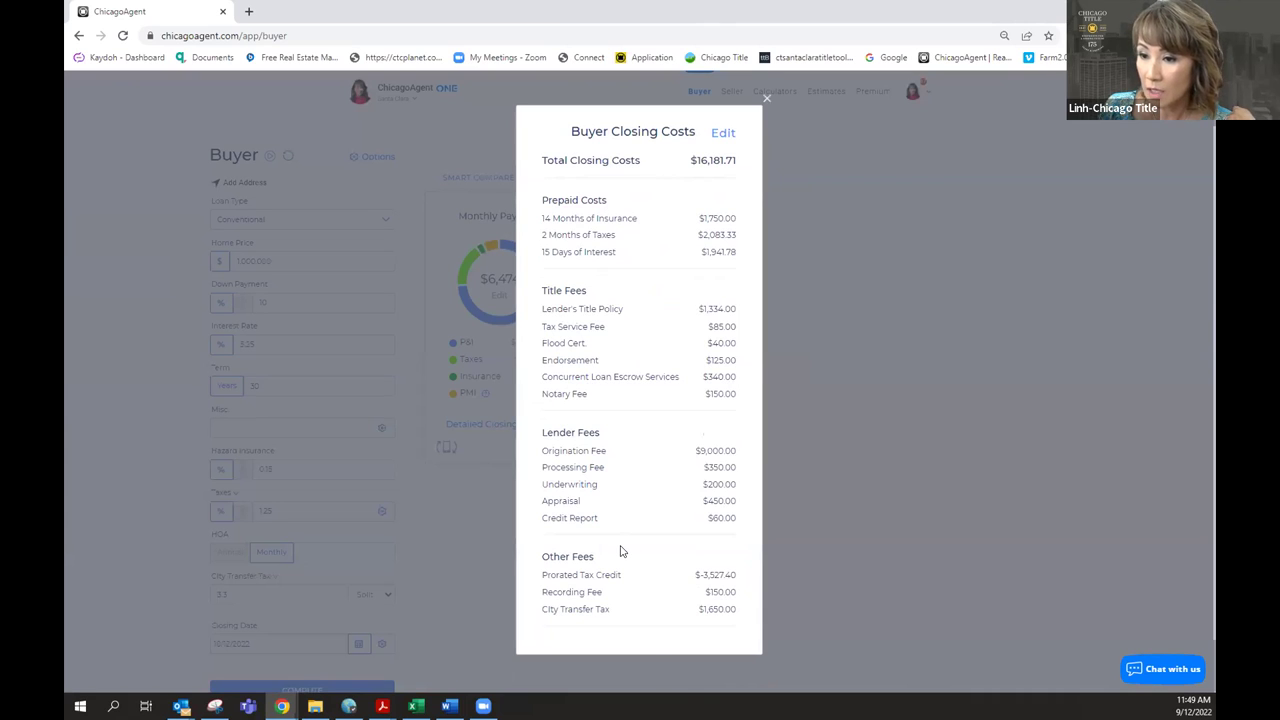
{"action": "left_click", "coordinate": [721, 134]}
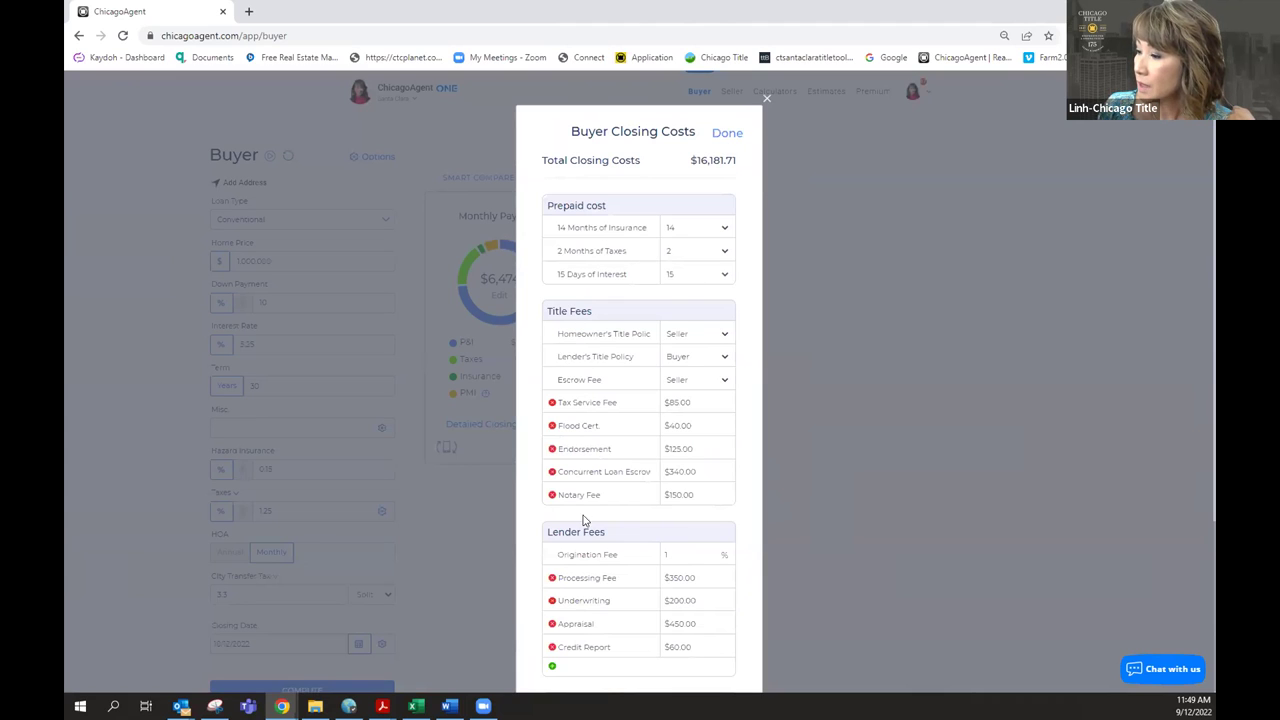
{"action": "left_click", "coordinate": [727, 134]}
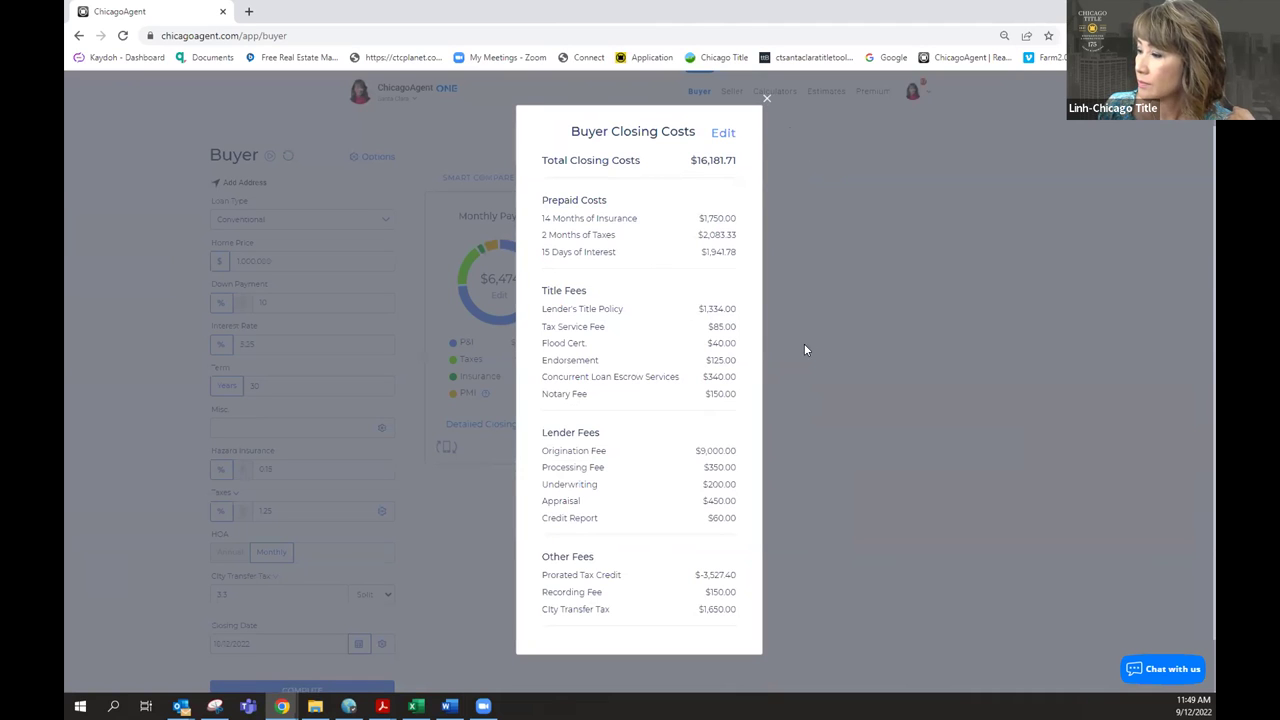
{"action": "left_click", "coordinate": [770, 239]}
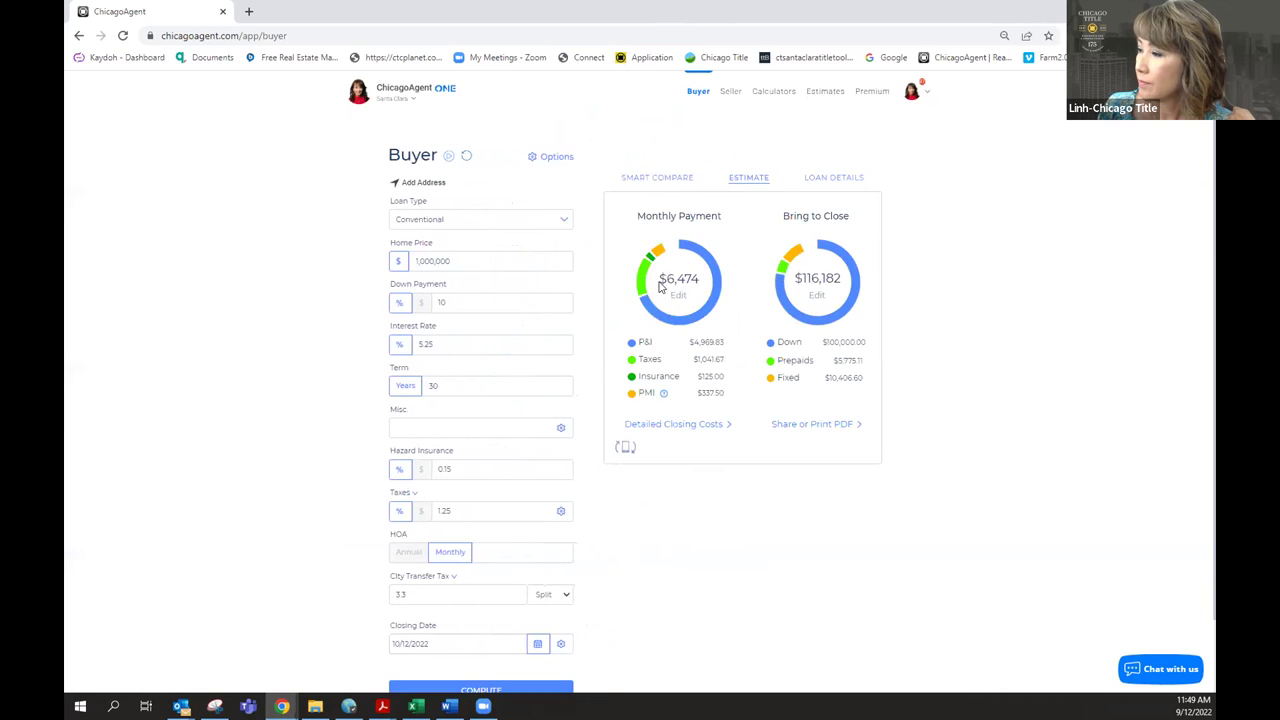
- Review the Smart Compare loan options and the amortization schedule in the loan details
{"action": "left_click", "coordinate": [679, 183]}
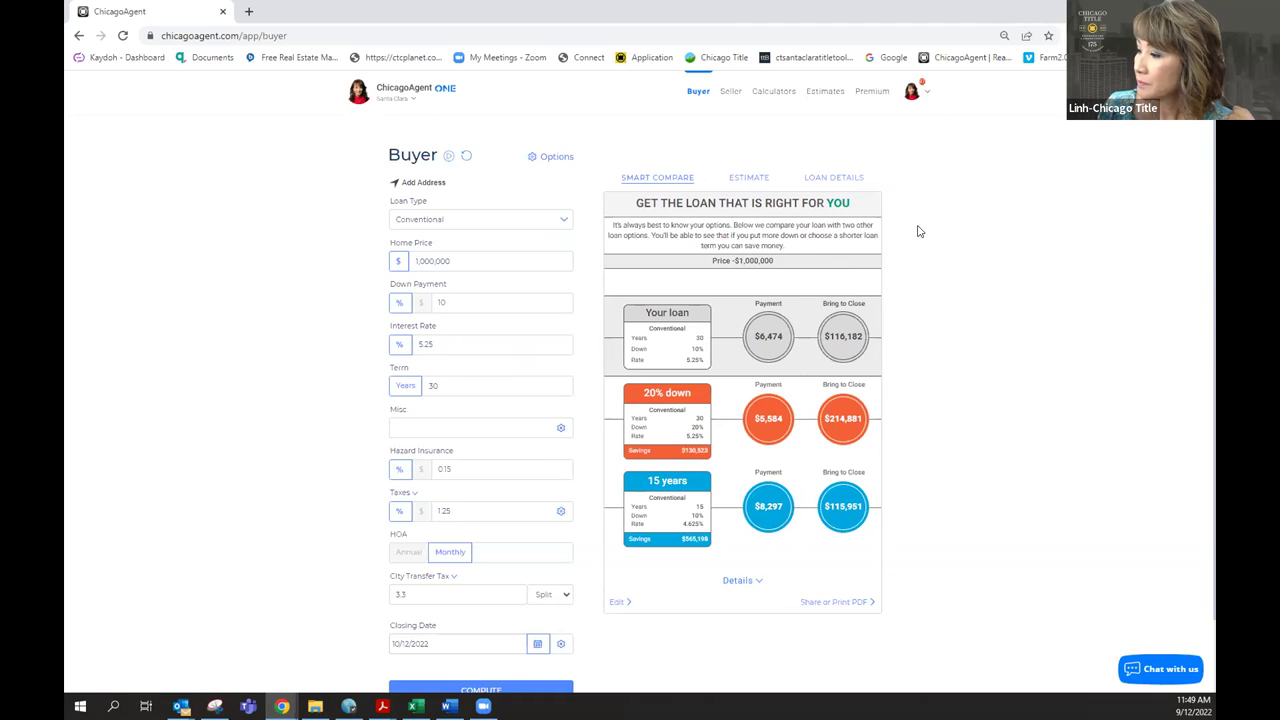
{"action": "left_click", "coordinate": [834, 178]}
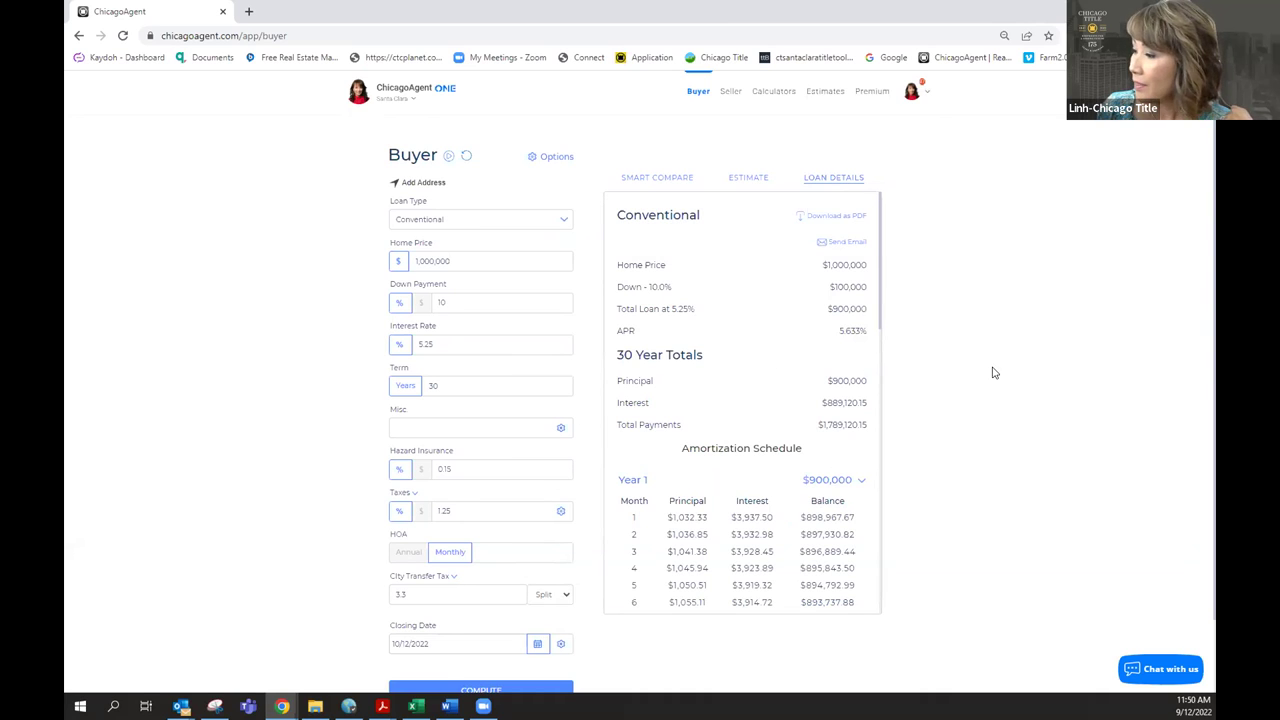
{"action": "left_click", "coordinate": [849, 484]}
{"action": "scroll", "coordinate": [849, 484], "scroll_direction": "down", "scroll_amount": 4}
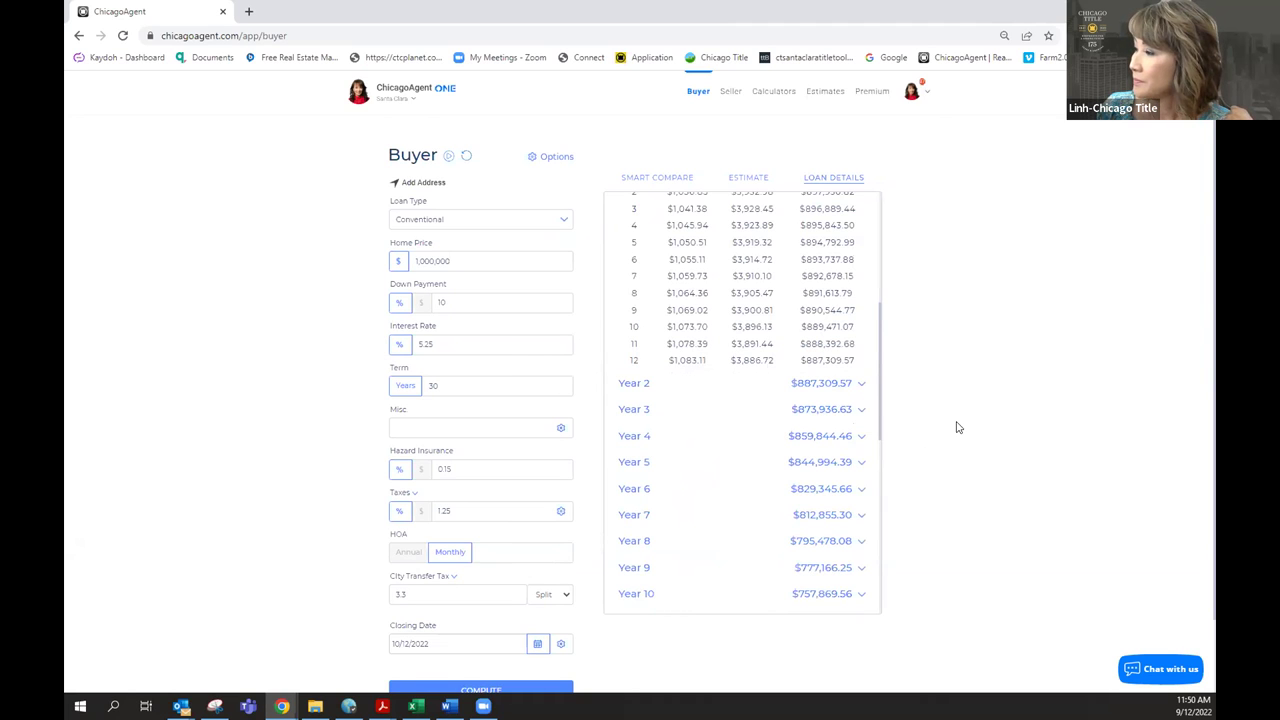
{"action": "left_click_drag", "start_coordinate": [880, 430], "coordinate": [908, 300]}
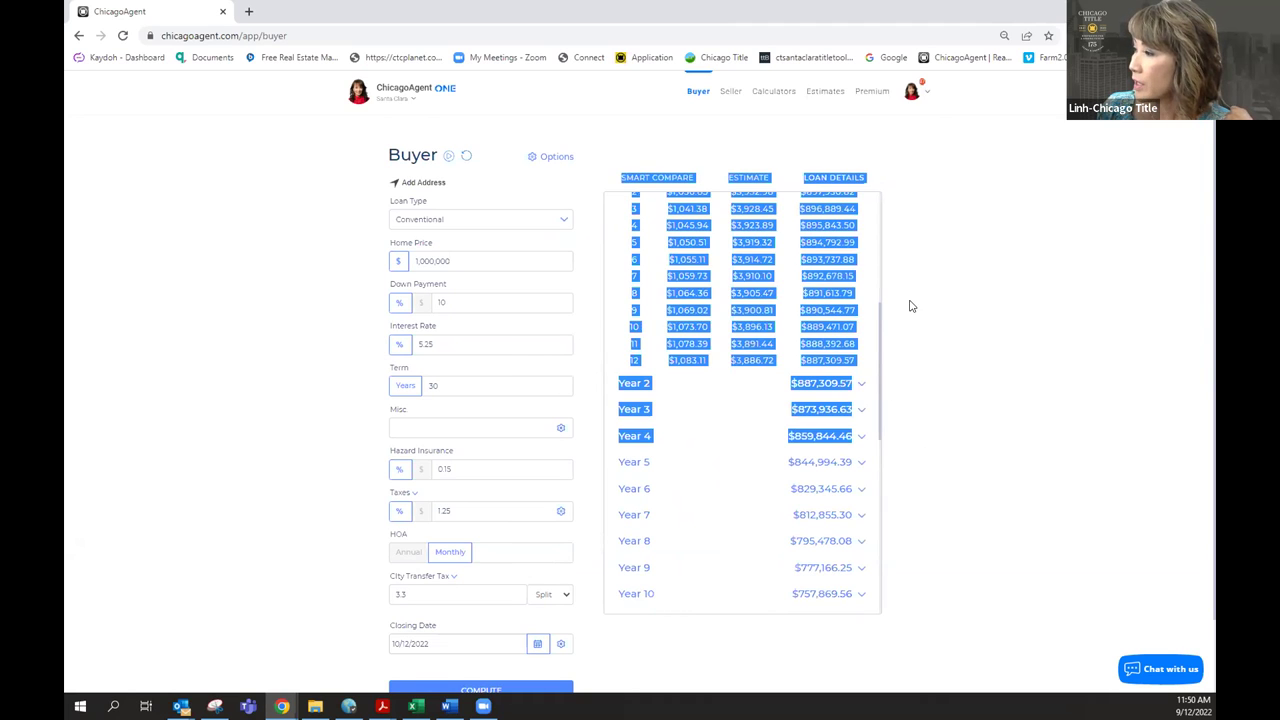
{"action": "left_click", "coordinate": [1003, 317]}
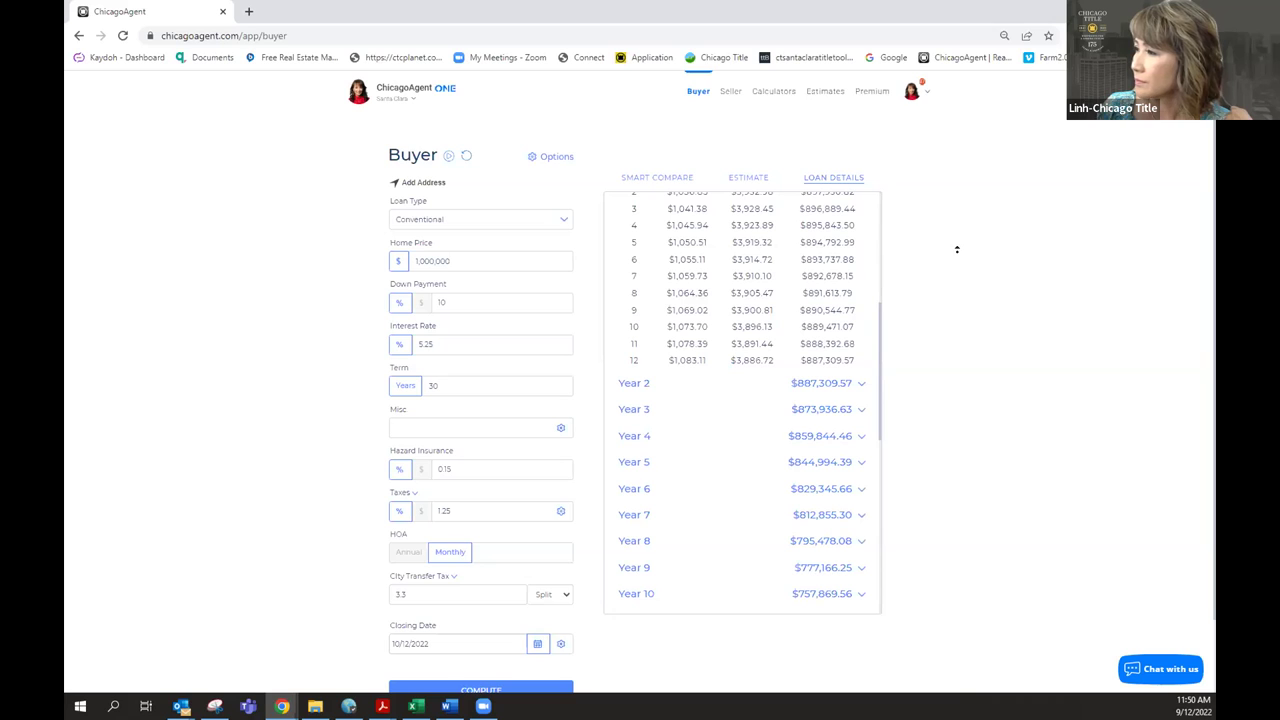
- Open the estimate's share and print preview and apply the Home Estimate template with double arrows in teal
{"action": "left_click", "coordinate": [748, 178]}
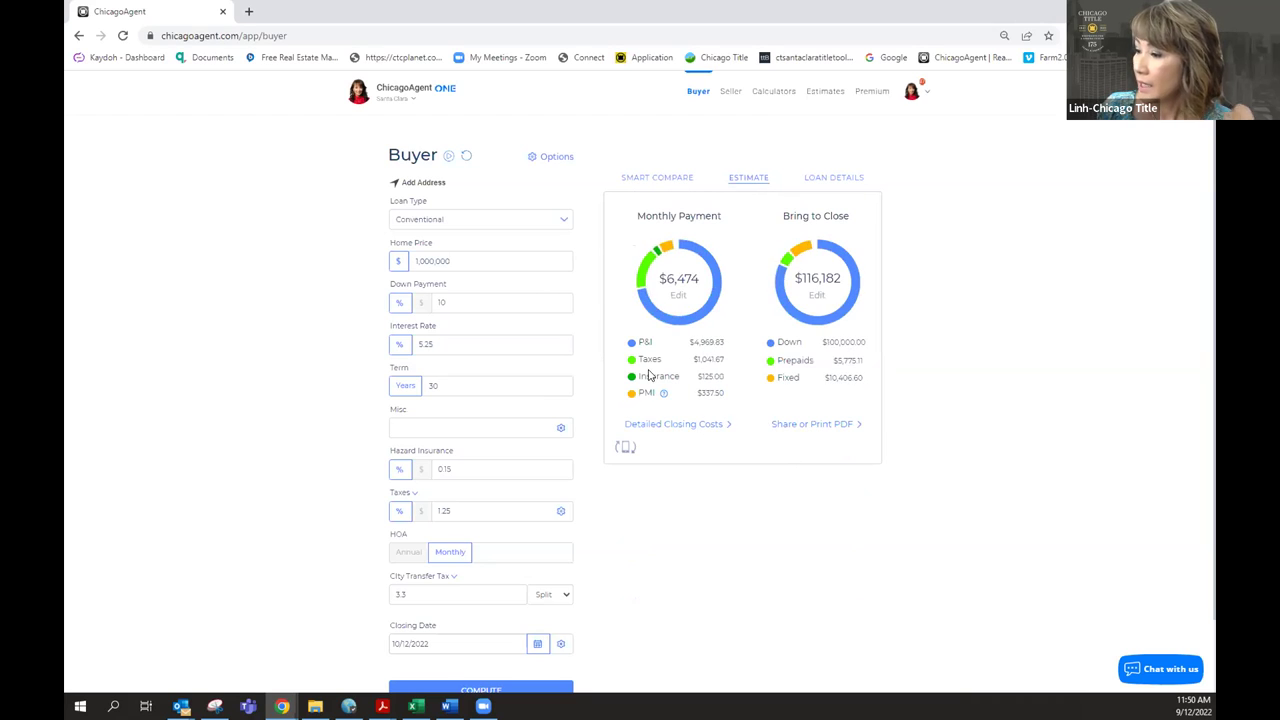
{"action": "left_click", "coordinate": [799, 429]}
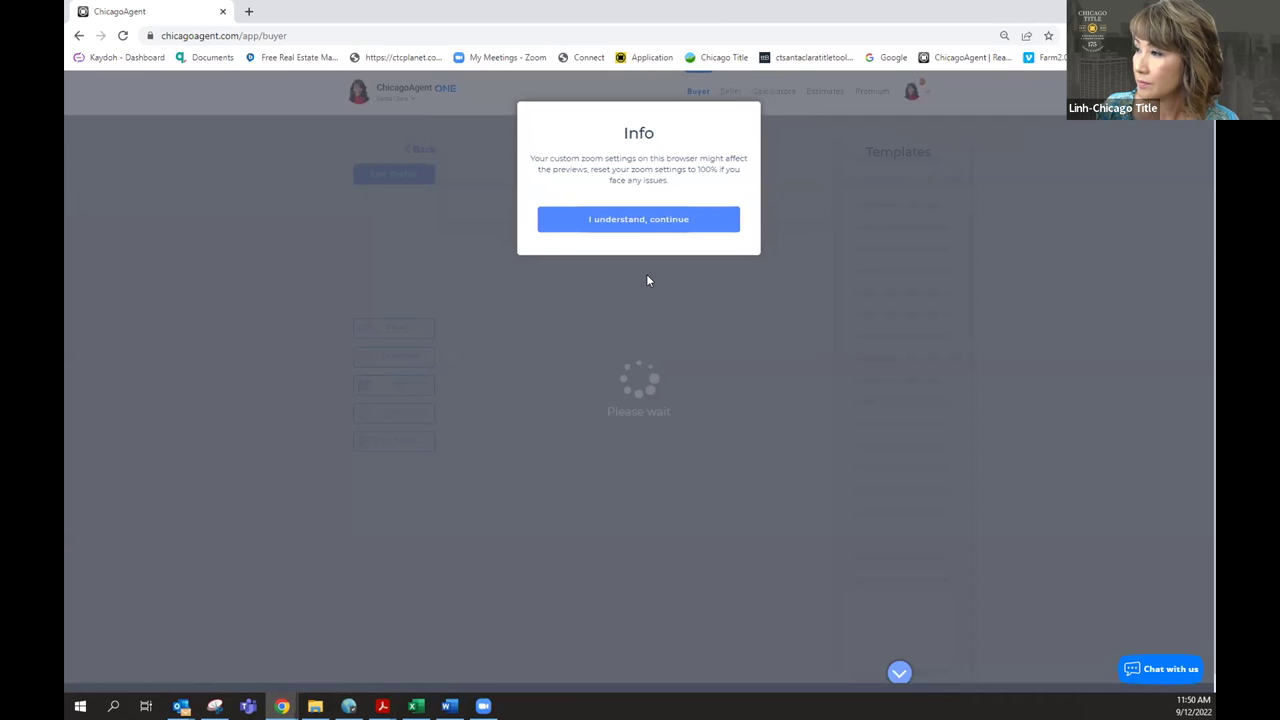
{"action": "left_click", "coordinate": [649, 220]}
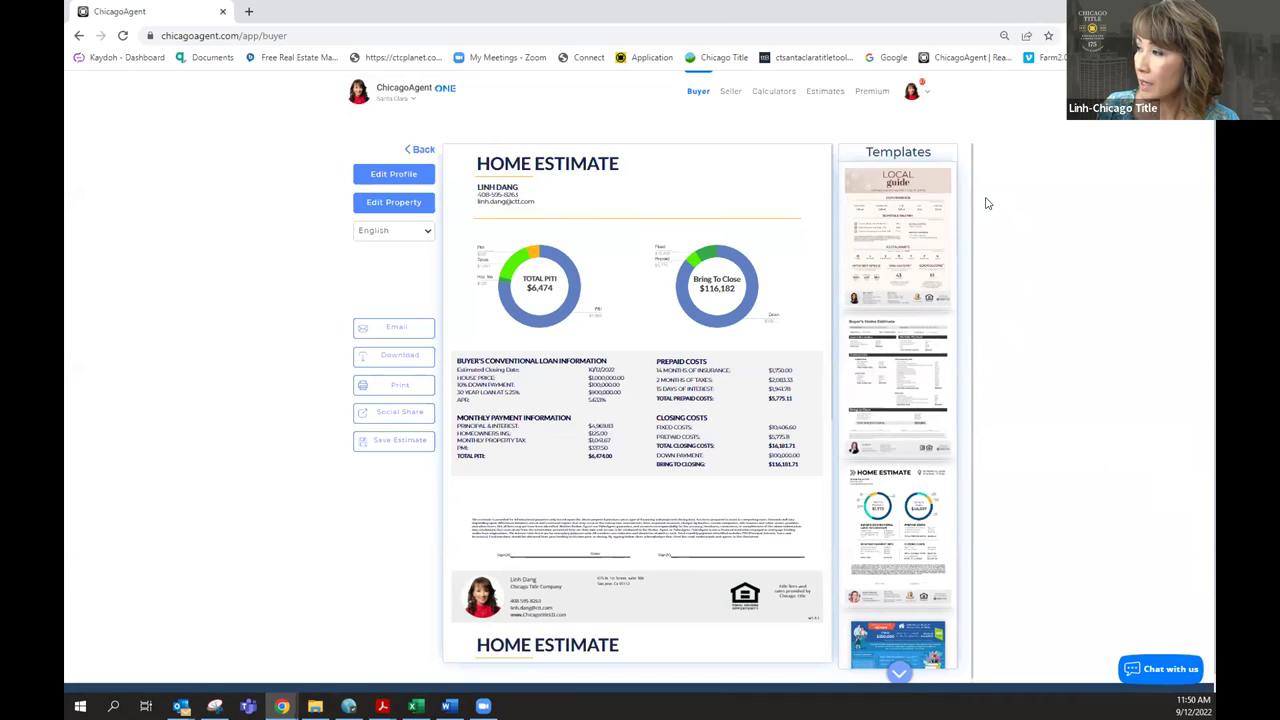
{"action": "left_click", "coordinate": [890, 507]}
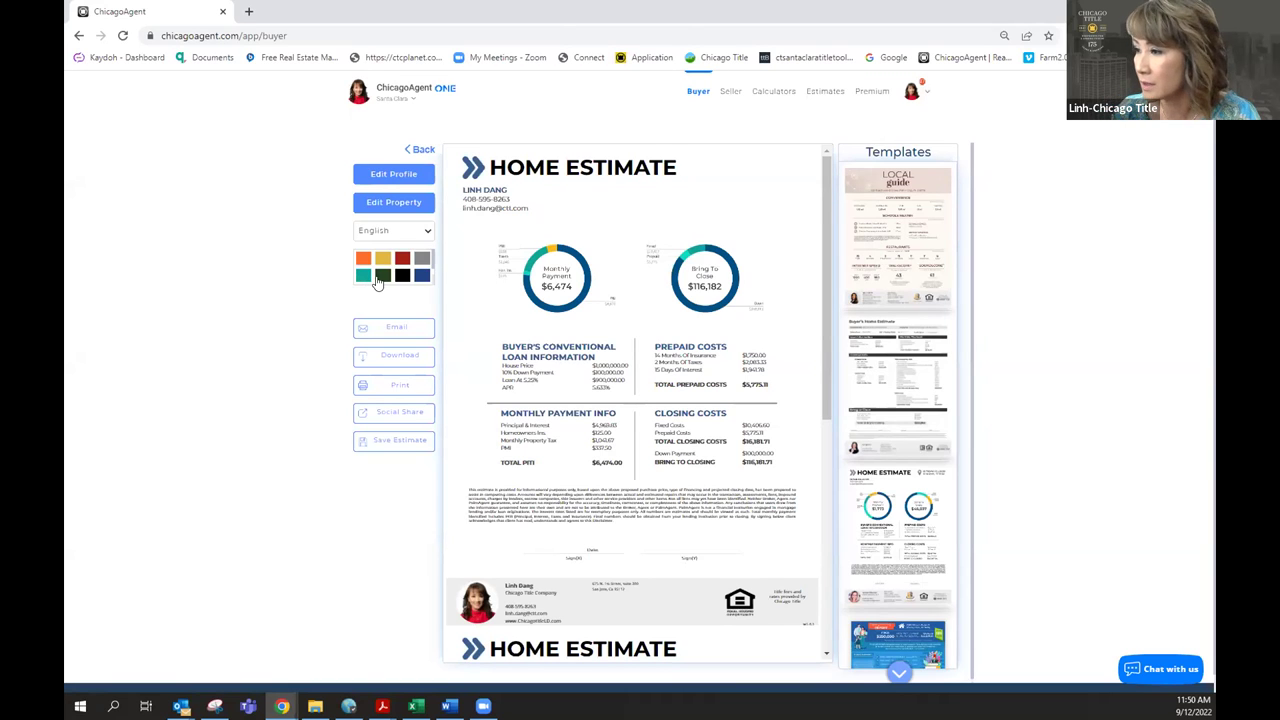
{"action": "left_click", "coordinate": [360, 278]}
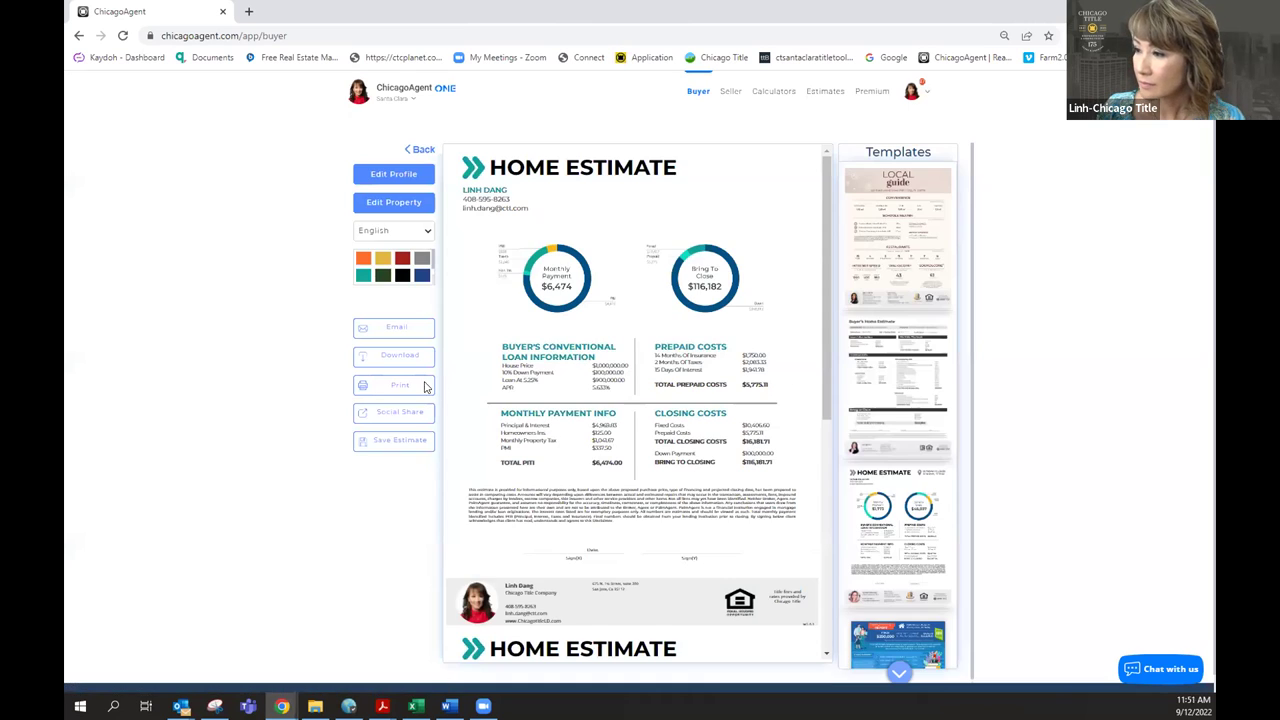
- Check the report's property details form without filling it in and set the report language to Spanish
{"action": "left_click", "coordinate": [393, 203]}
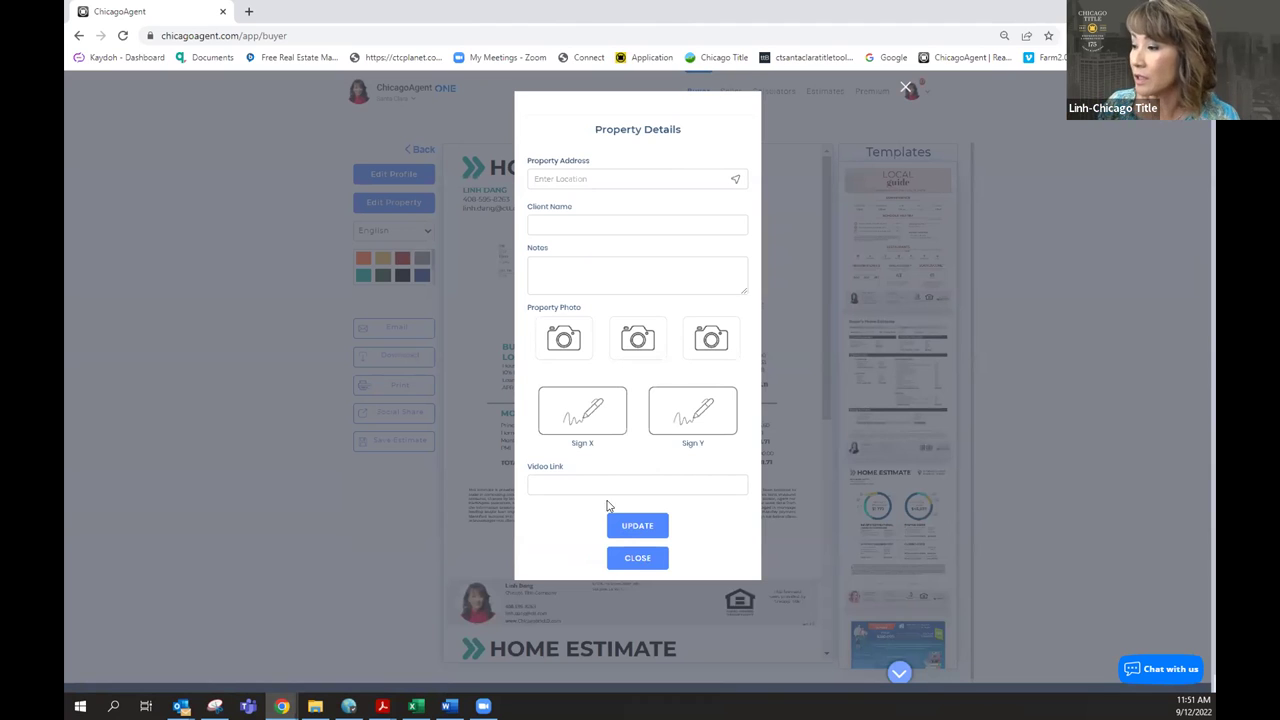
{"action": "left_click", "coordinate": [646, 563]}
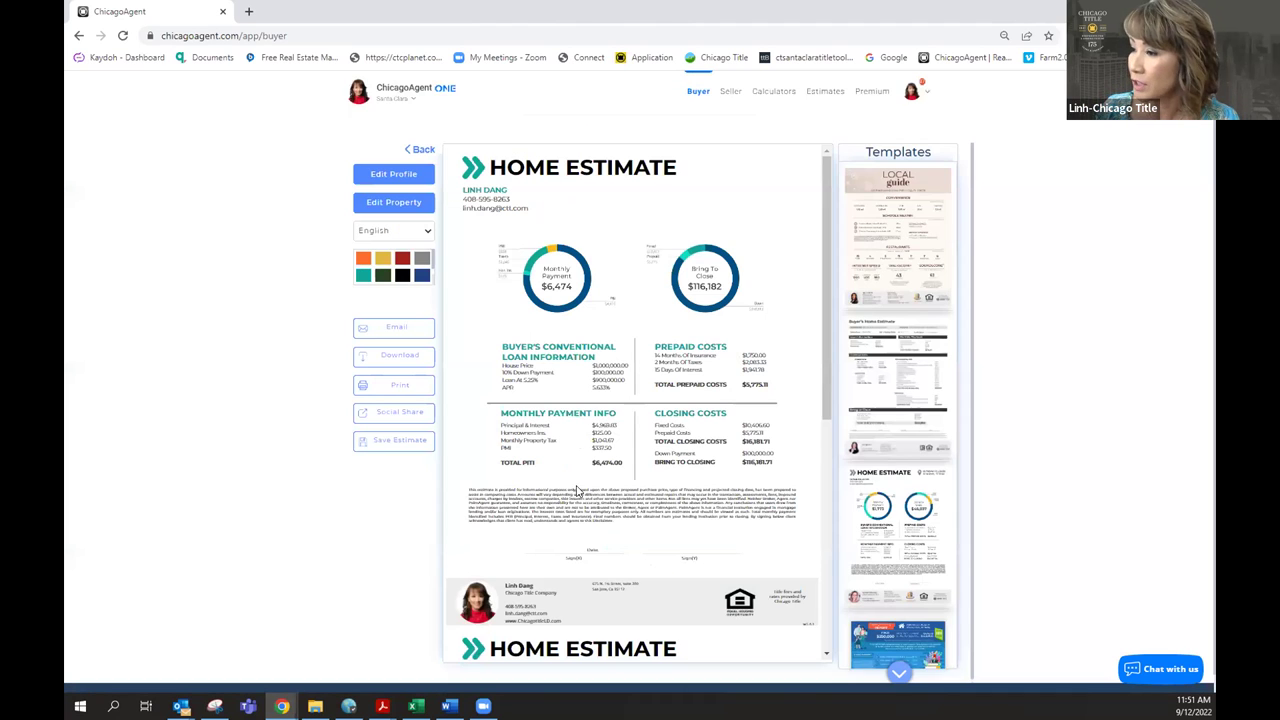
{"action": "left_click", "coordinate": [395, 233]}
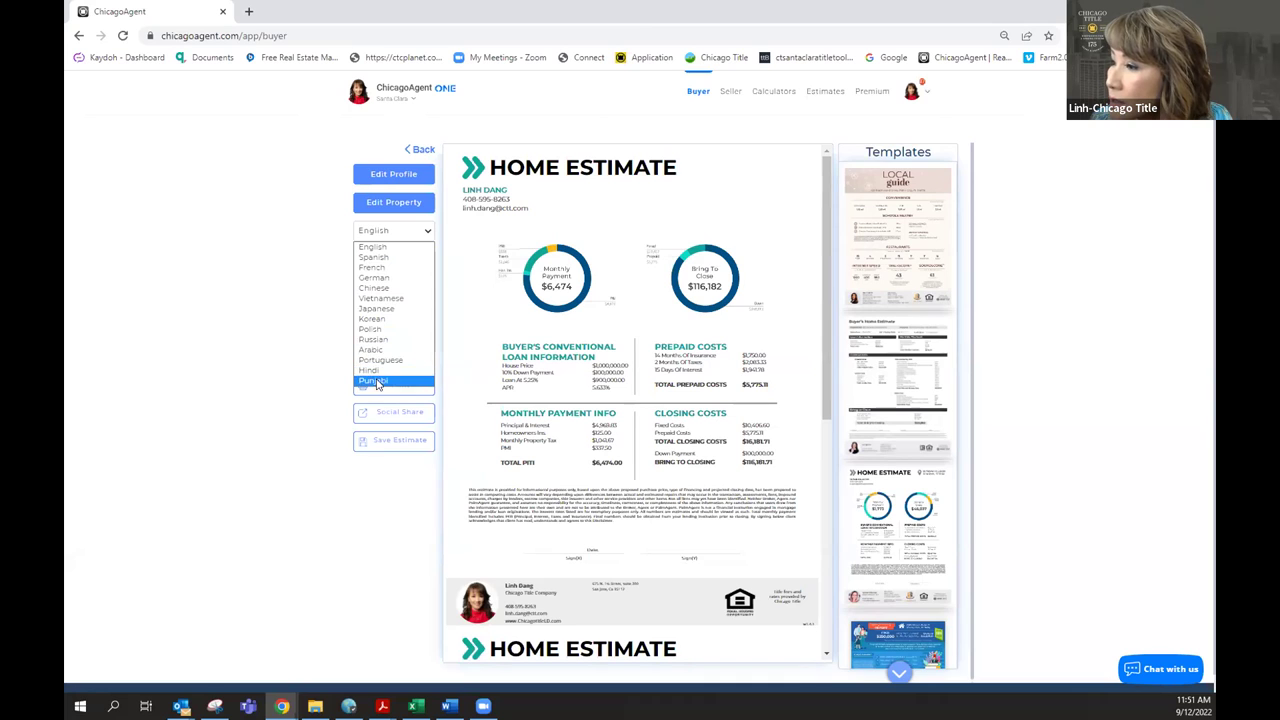
{"action": "left_click", "coordinate": [374, 257]}
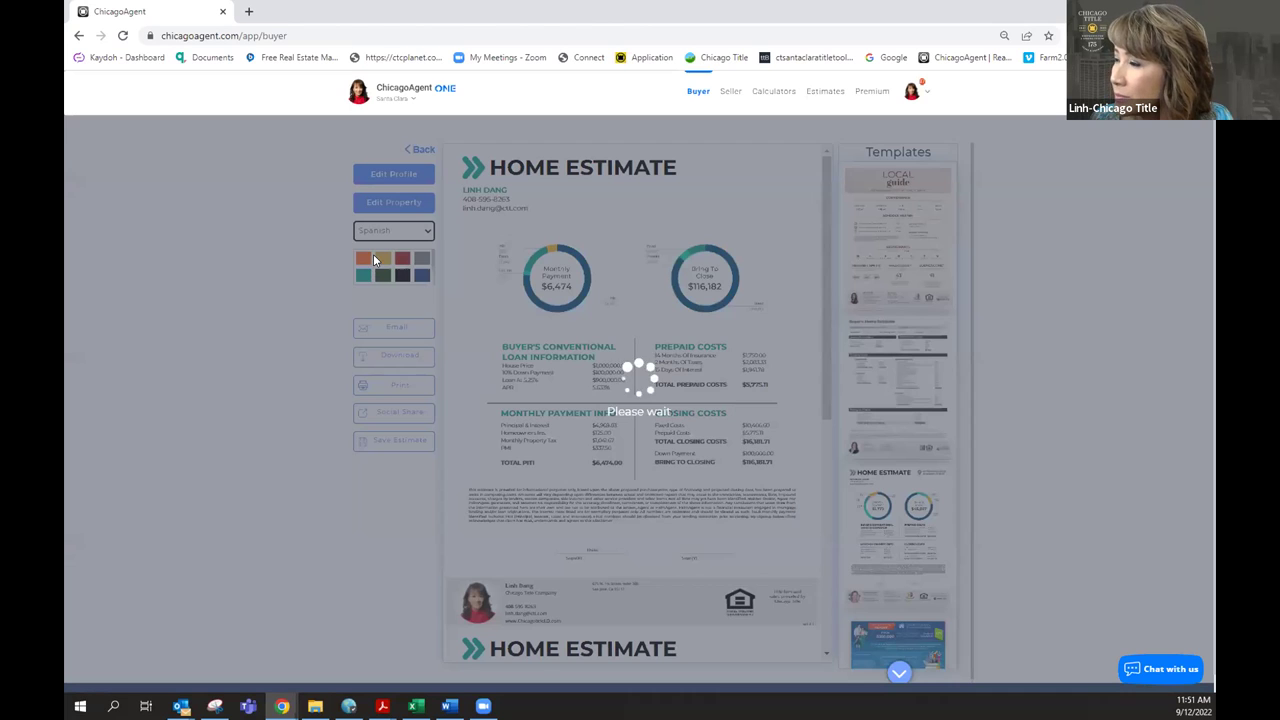
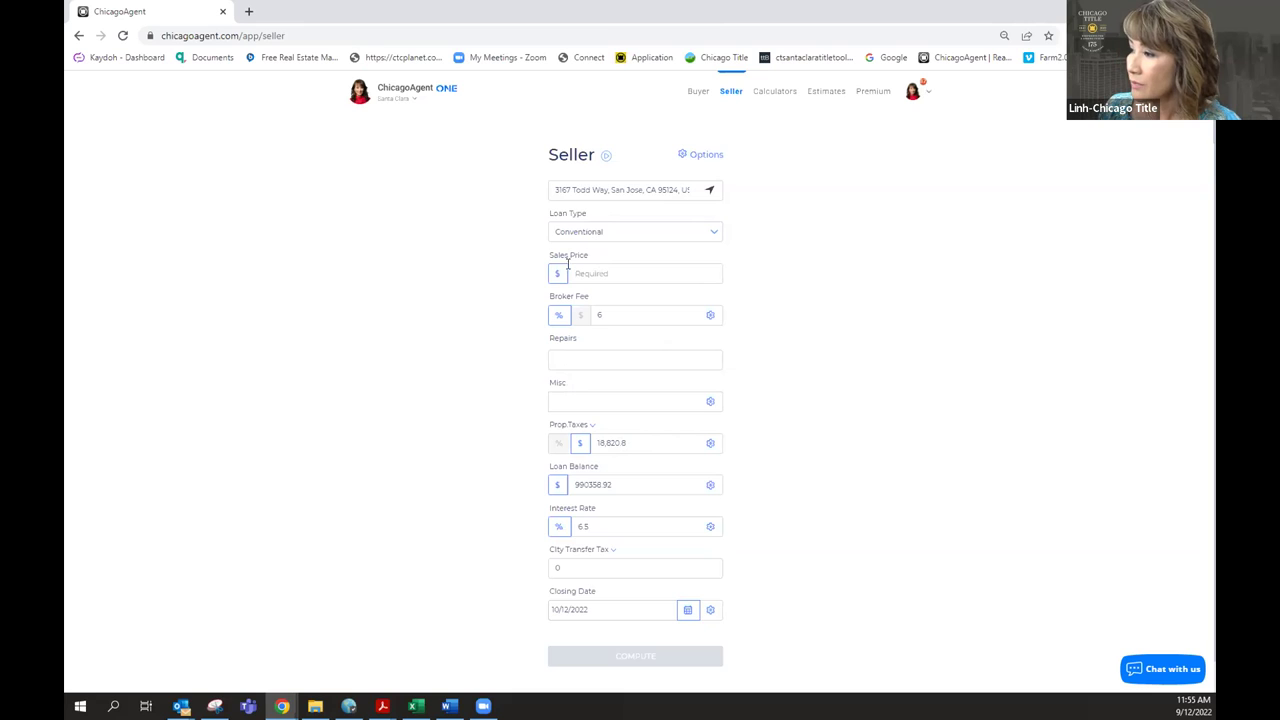
- Set the sales price in the seller estimate to $1,999,999, leaving the broker fee and miscellaneous fields as they are
{"action": "left_click", "coordinate": [605, 273]}
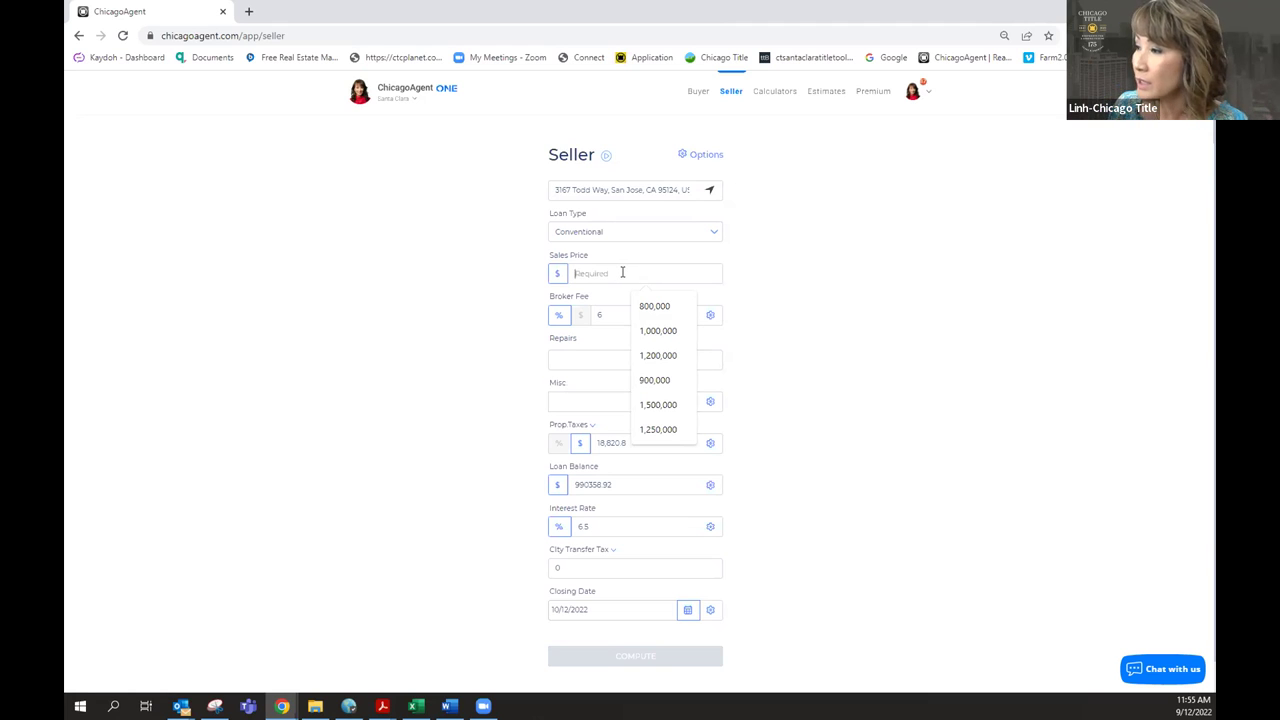
{"action": "type", "text": "1"}
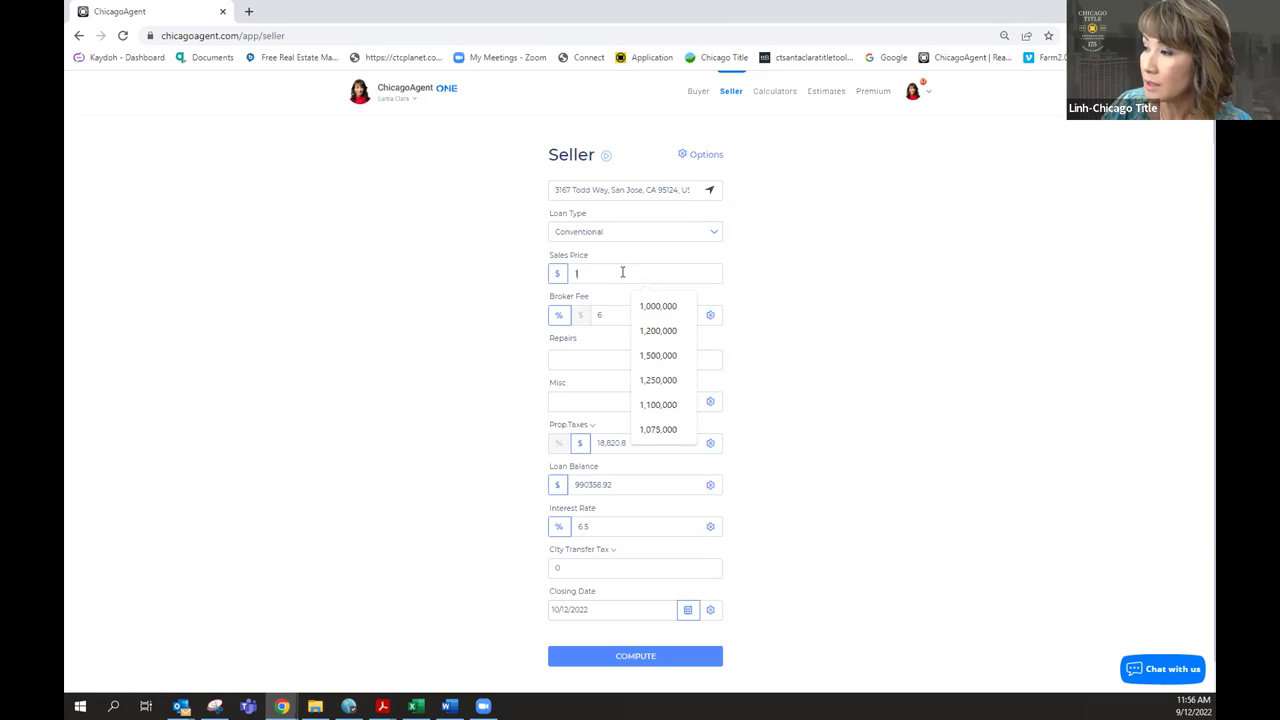
{"action": "type", "text": "99990"}
{"action": "type", "text": "999,999"}
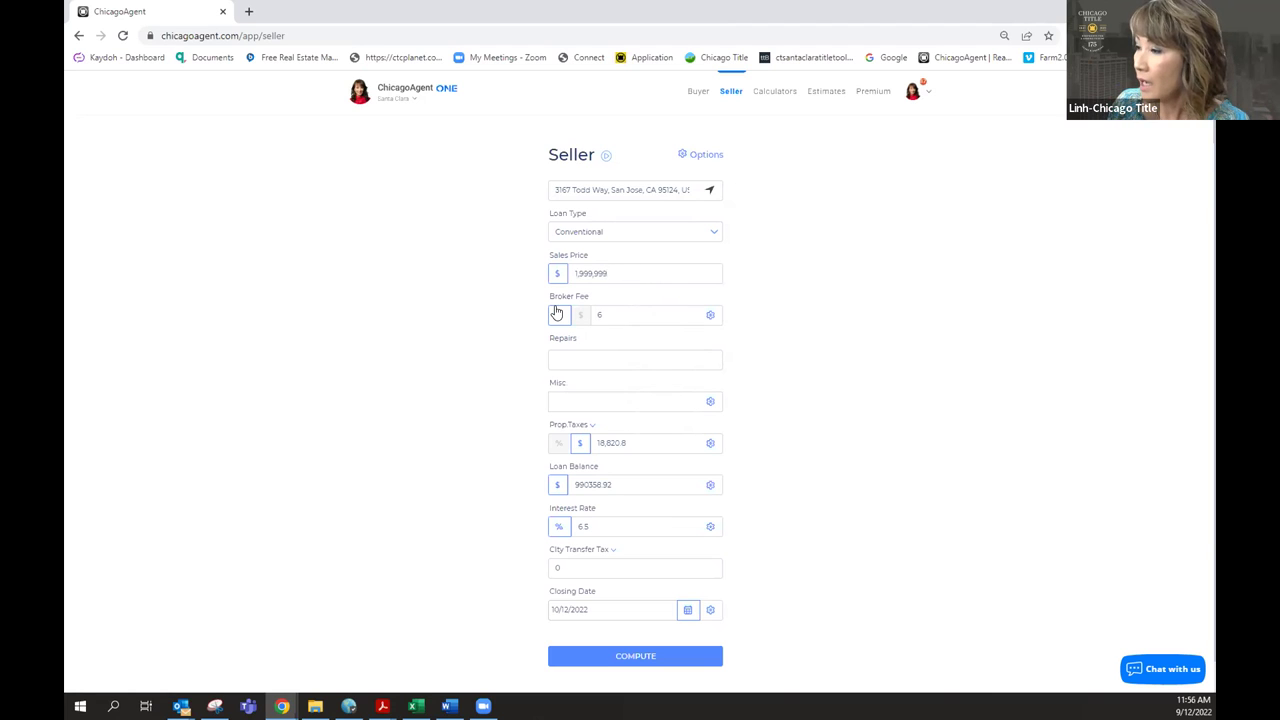
{"action": "left_click", "coordinate": [618, 315]}
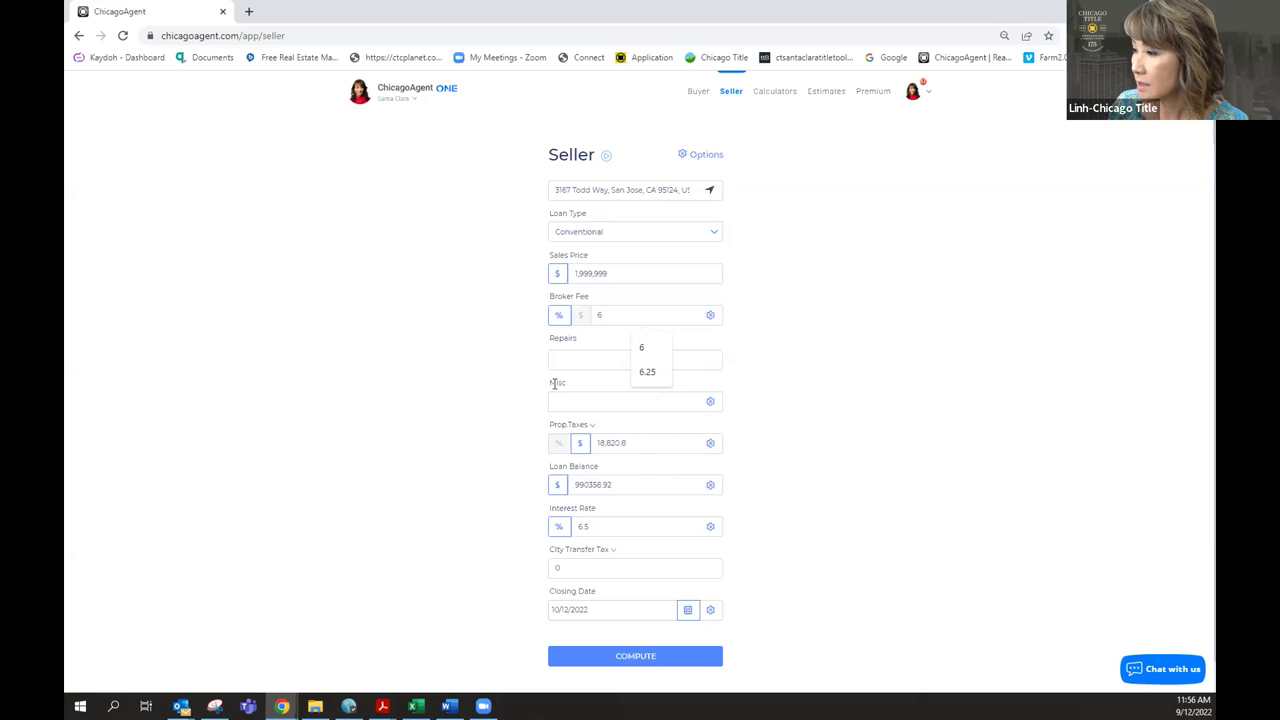
{"action": "left_click", "coordinate": [563, 399]}
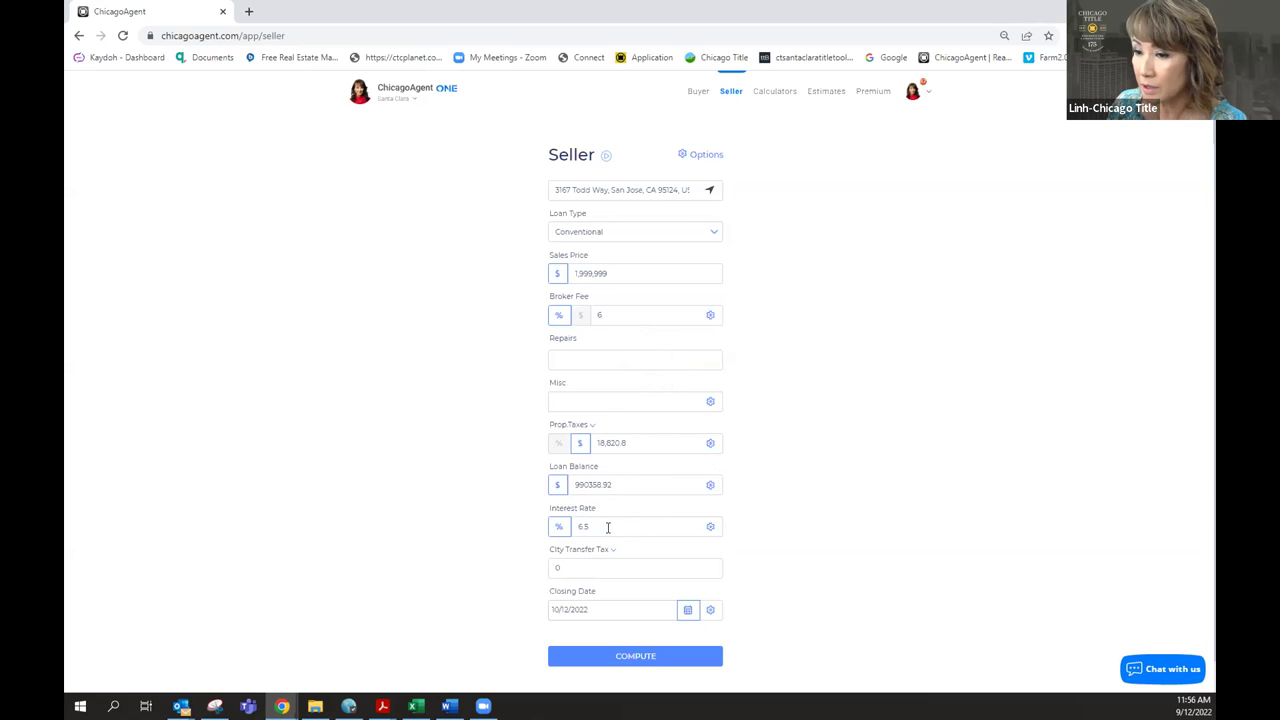
- Compute the seller net sheet with a 4.0% interest rate and the San Jose city transfer tax of 3.3
{"action": "left_click_drag", "start_coordinate": [603, 528], "coordinate": [535, 513]}
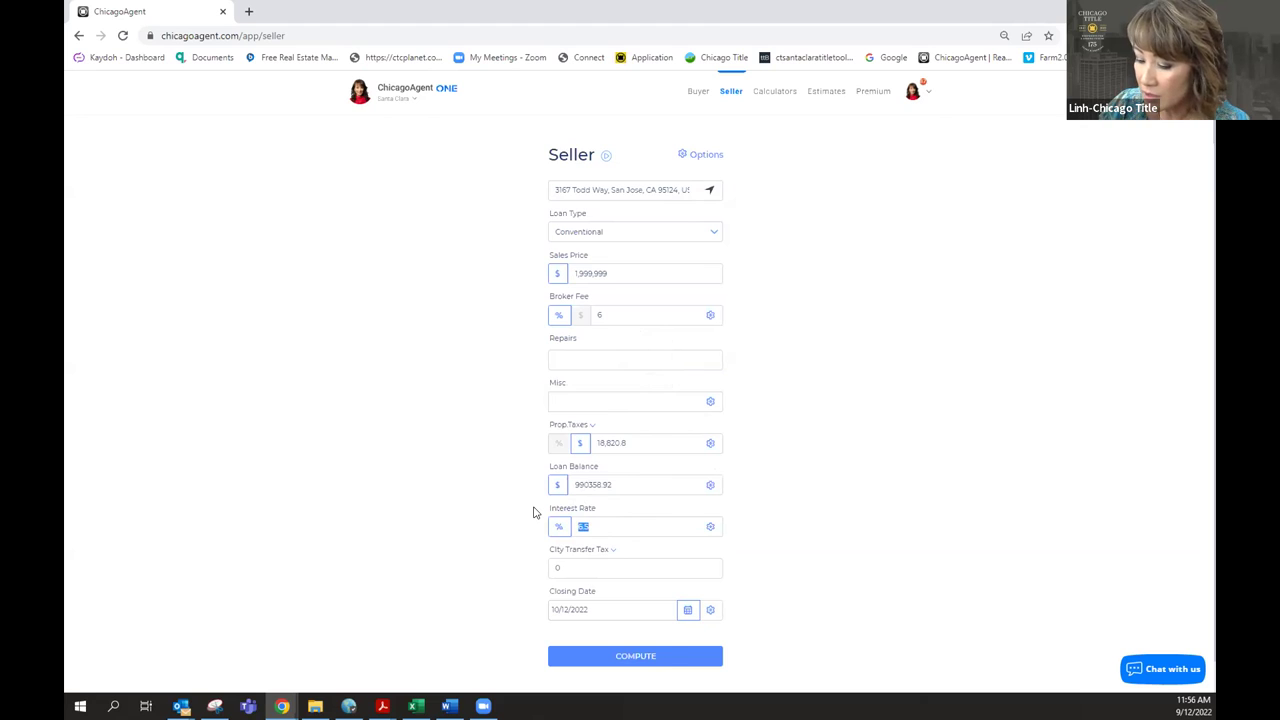
{"action": "type", "text": "4.0"}
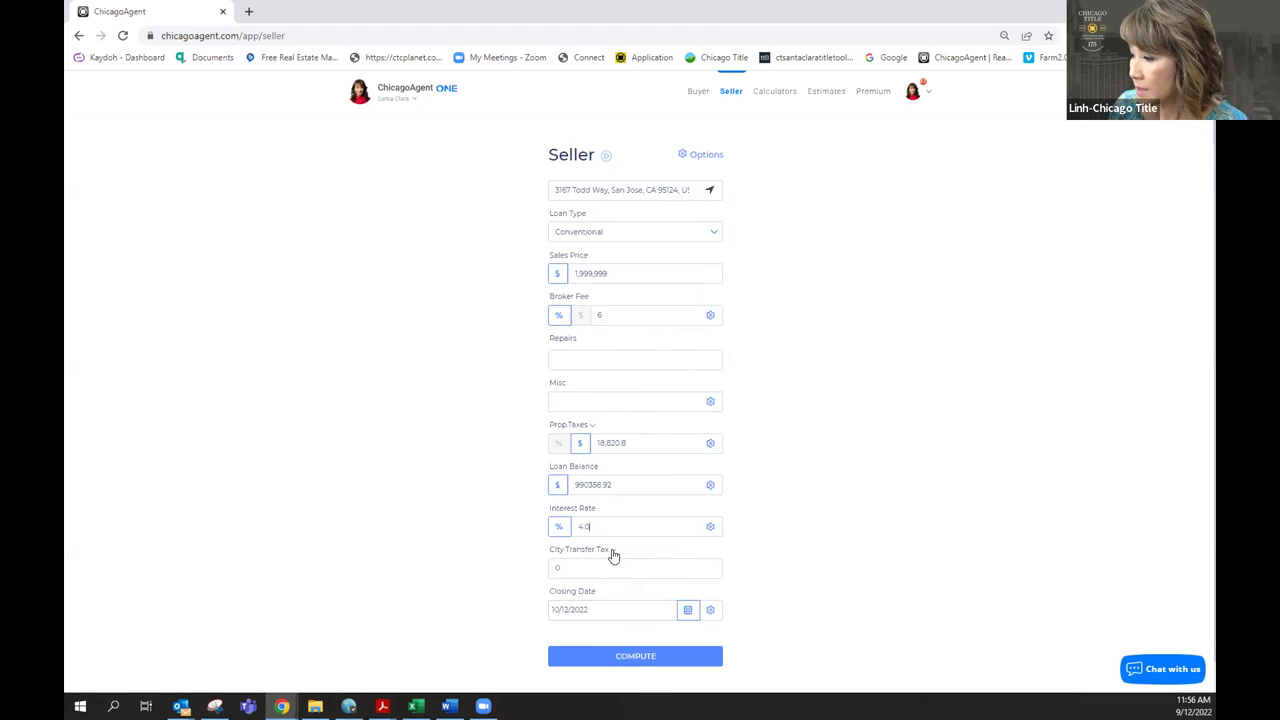
{"action": "left_click", "coordinate": [610, 550]}
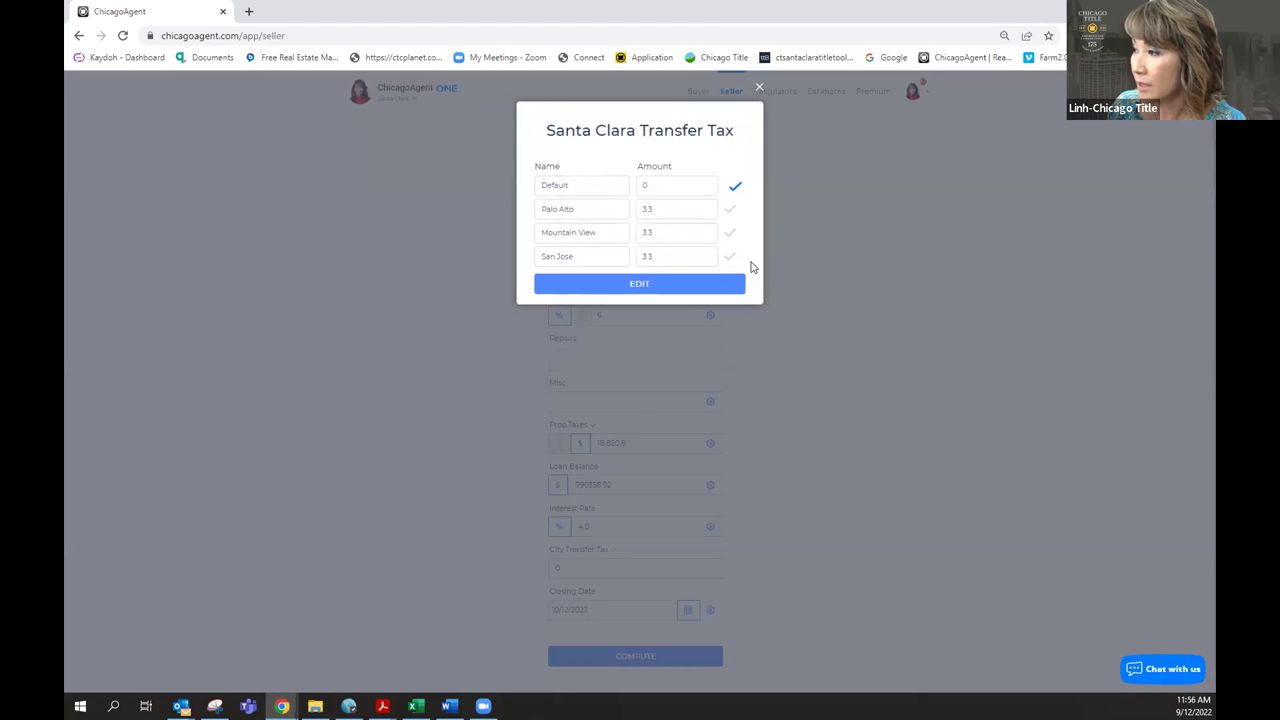
{"action": "left_click", "coordinate": [729, 259]}
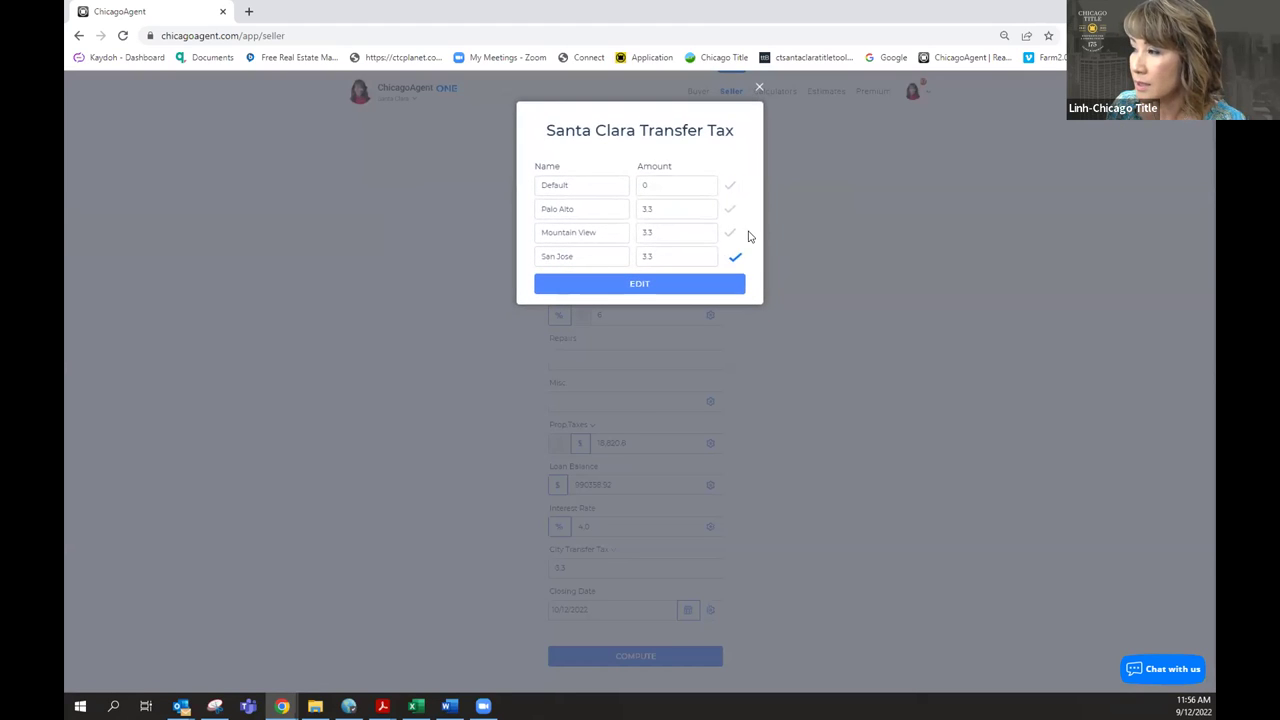
{"action": "left_click", "coordinate": [759, 88]}
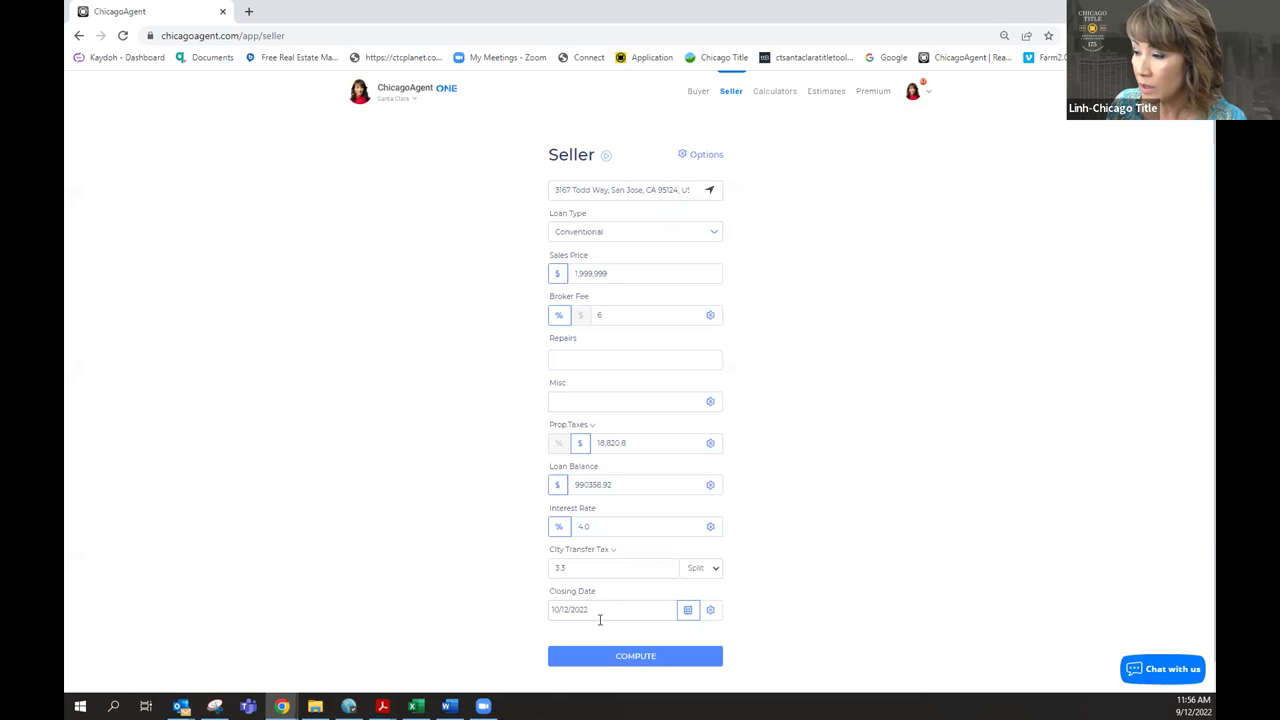
{"action": "left_click", "coordinate": [625, 659]}
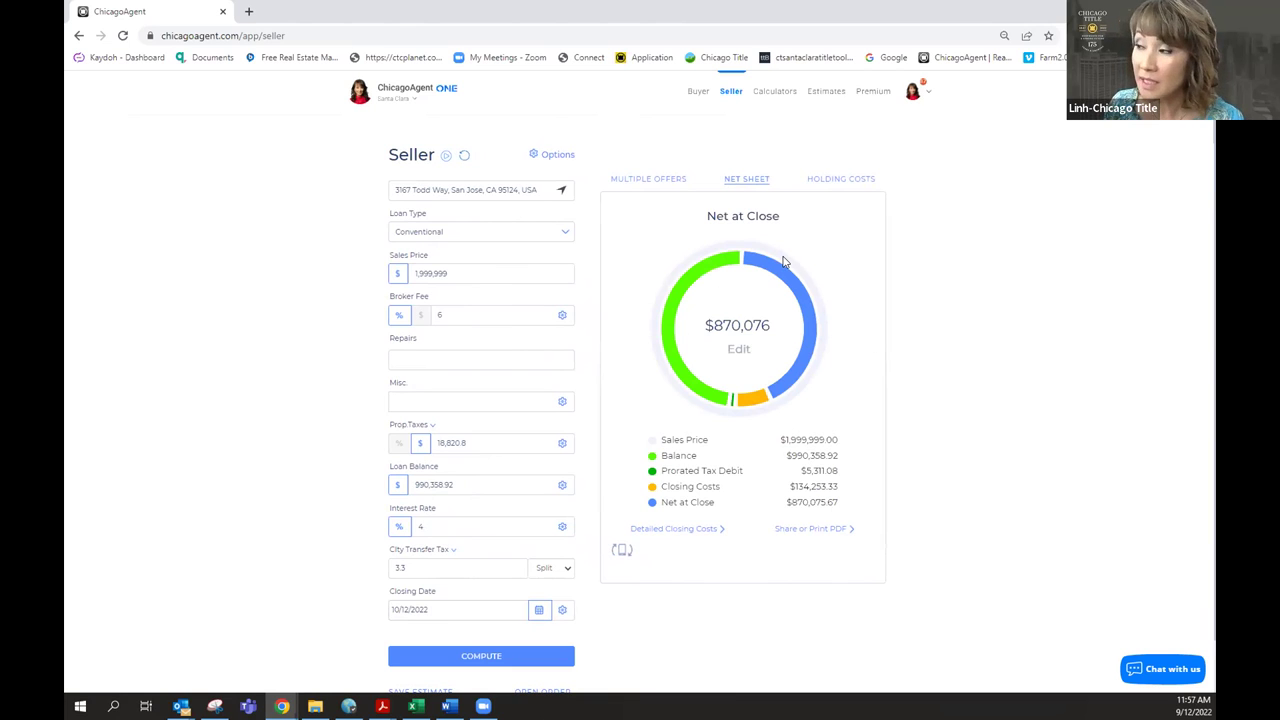
- Review the seller's detailed closing costs and the broker fee split without changing the percentages
{"action": "left_click", "coordinate": [666, 530]}
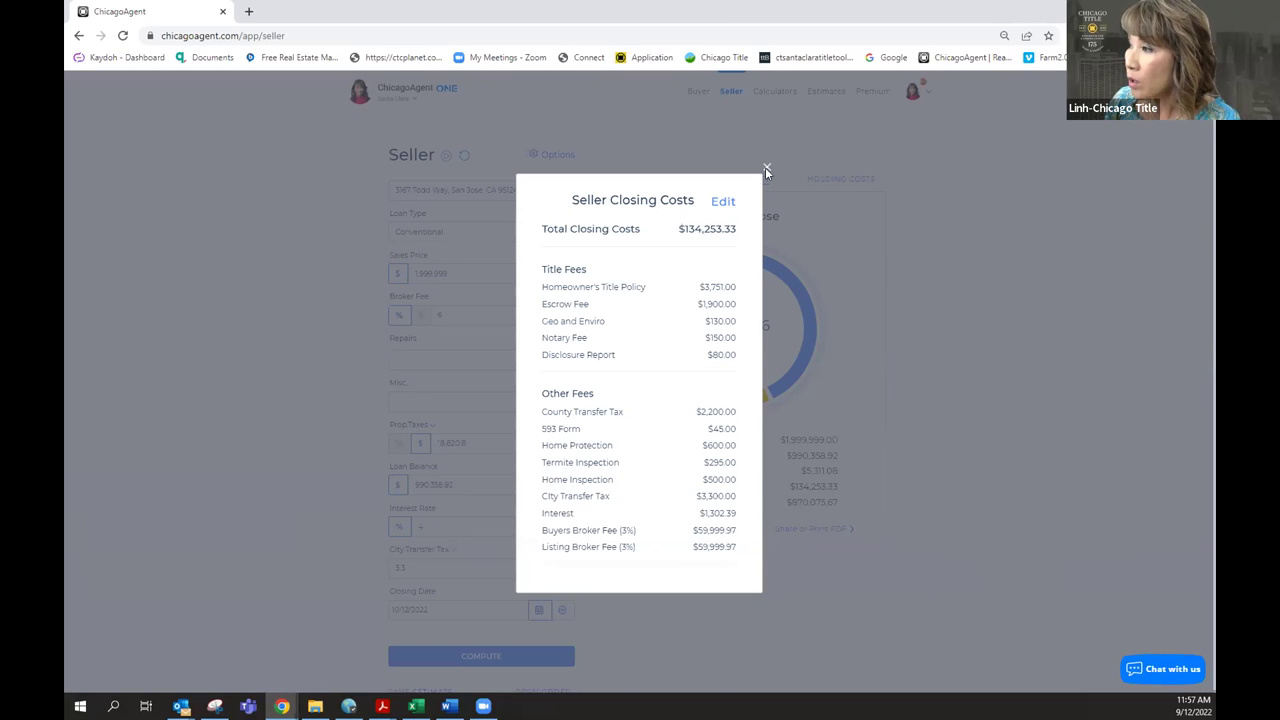
{"action": "left_click", "coordinate": [781, 384]}
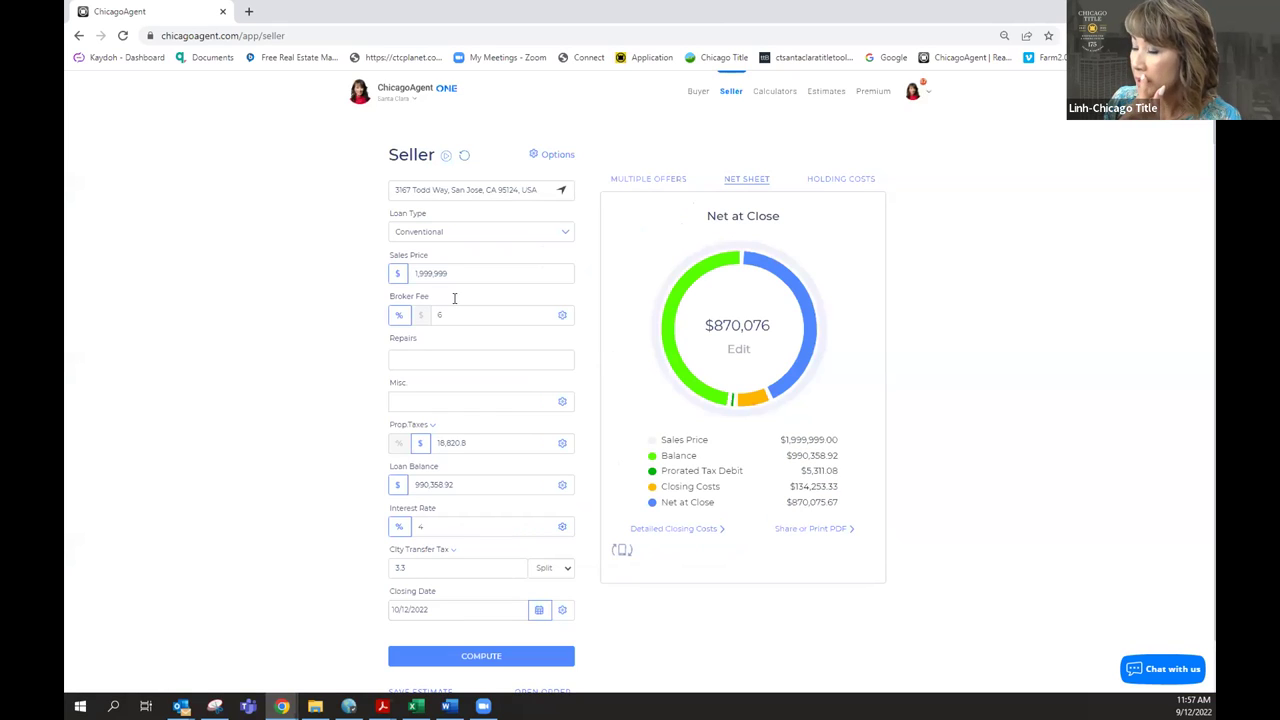
{"action": "left_click", "coordinate": [561, 316]}
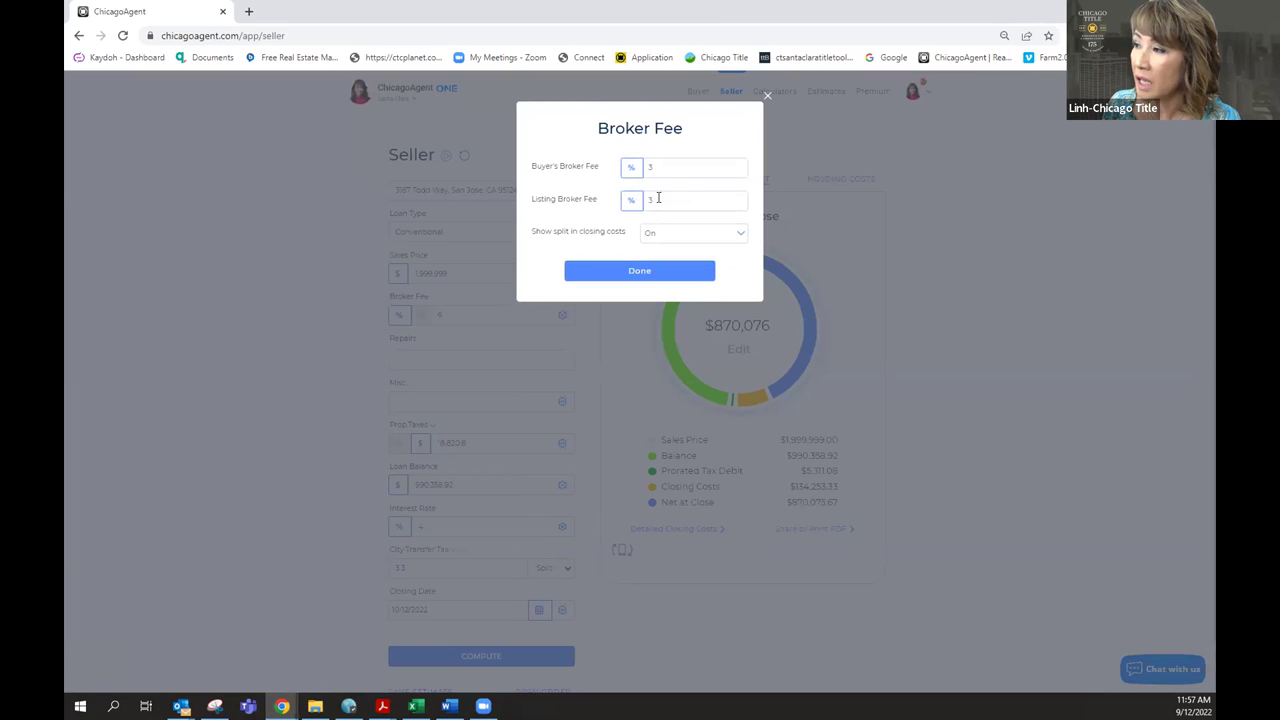
{"action": "left_click_drag", "start_coordinate": [658, 198], "coordinate": [610, 206]}
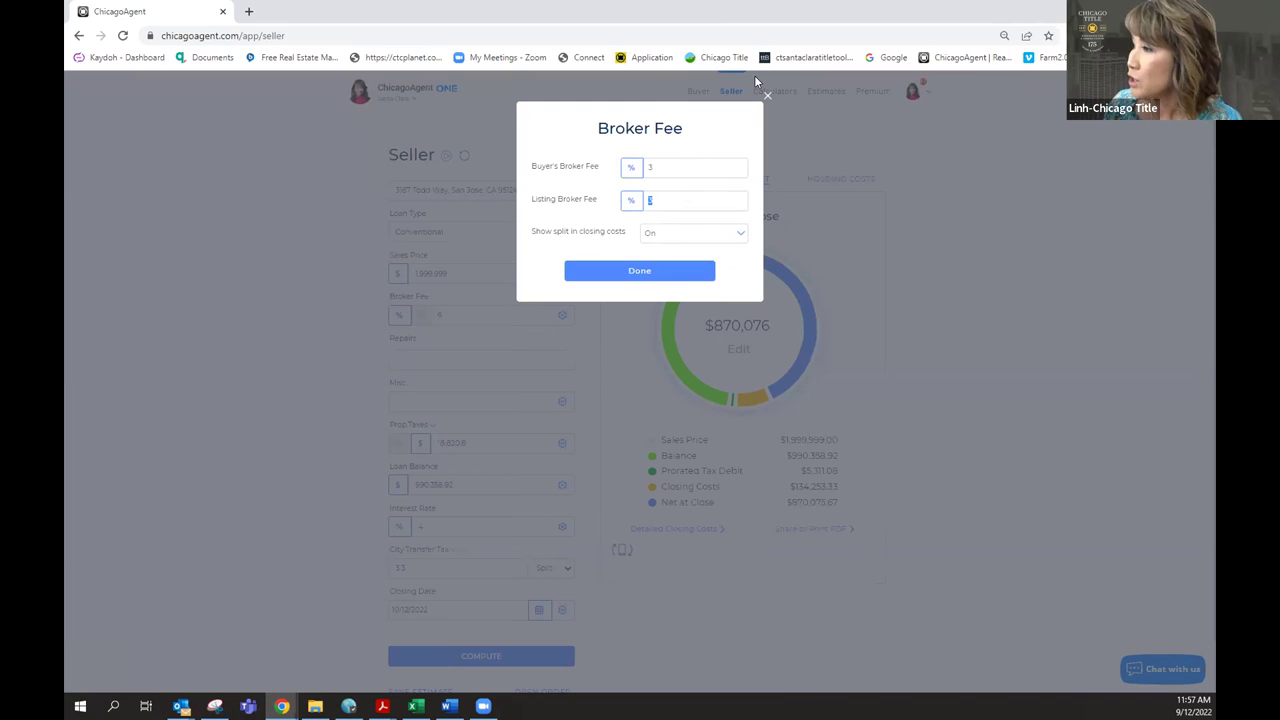
{"action": "left_click", "coordinate": [389, 347]}
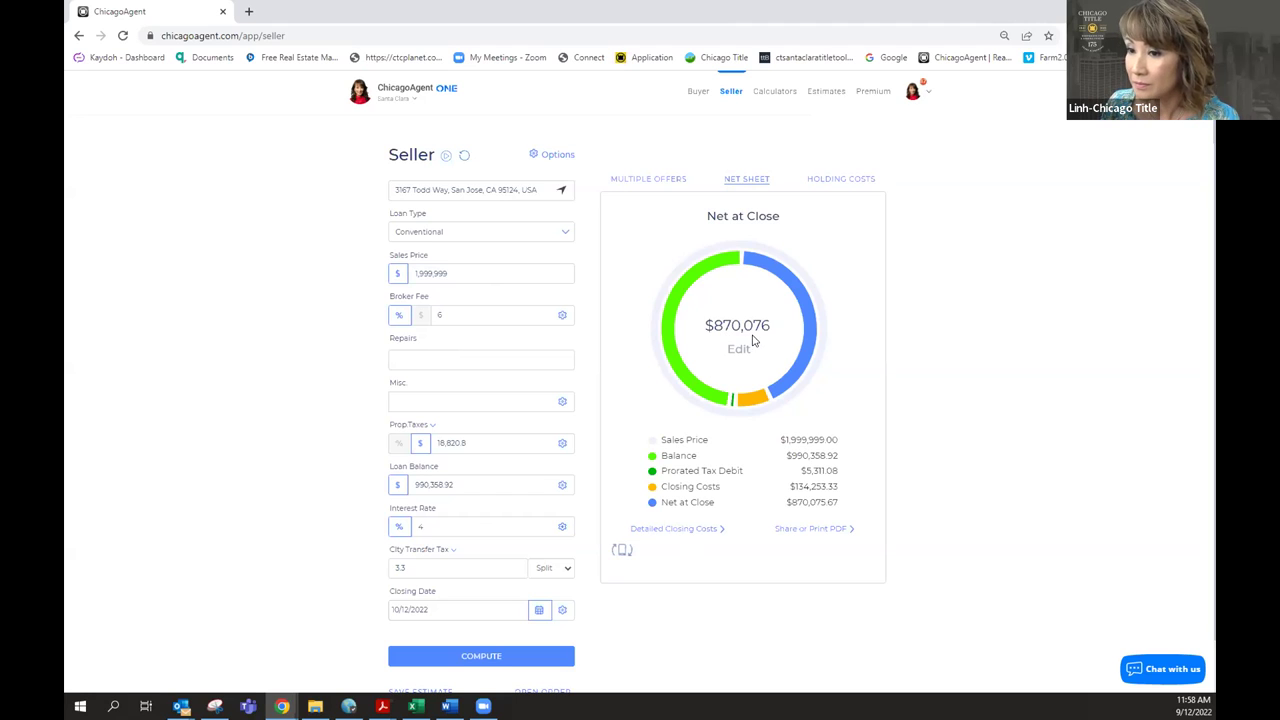
- Set the sales price to $2,010,000 and recompute the seller net sheet, acknowledging the escrow fee notice
{"action": "left_click_drag", "start_coordinate": [540, 273], "coordinate": [375, 271]}
{"action": "type", "text": "2"}
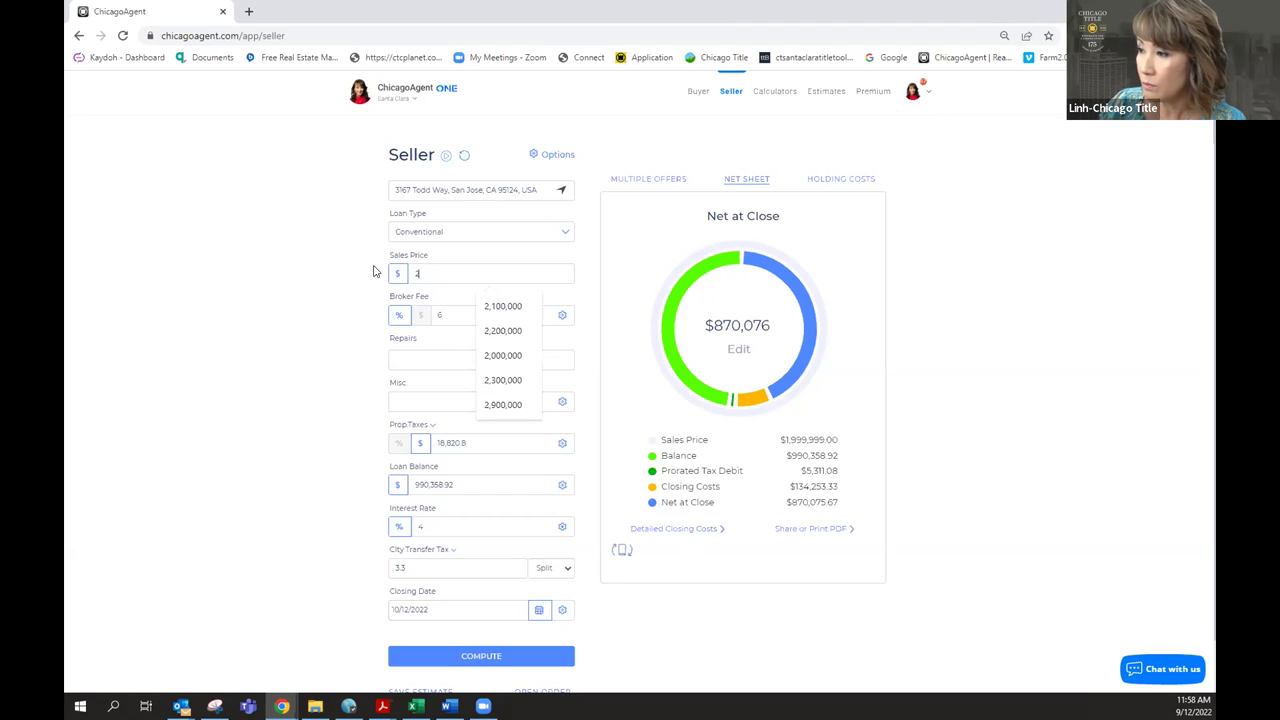
{"action": "type", "text": "000"}
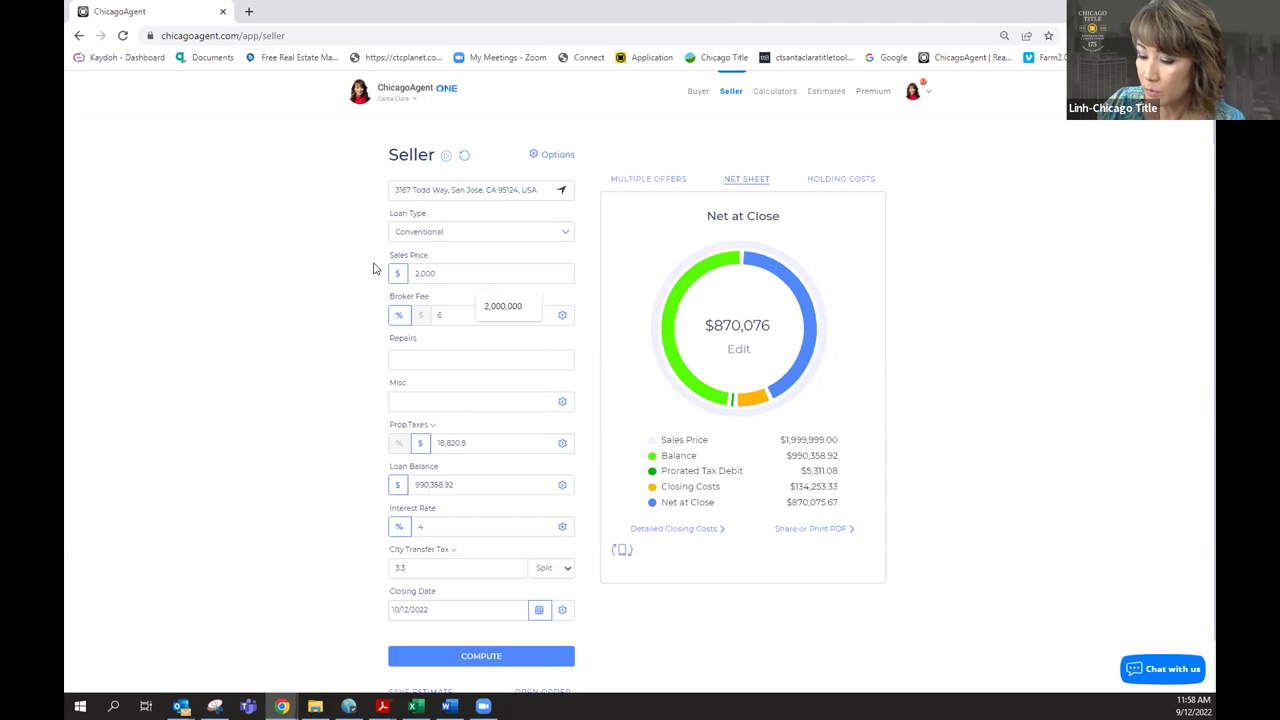
{"action": "type", "text": "000"}
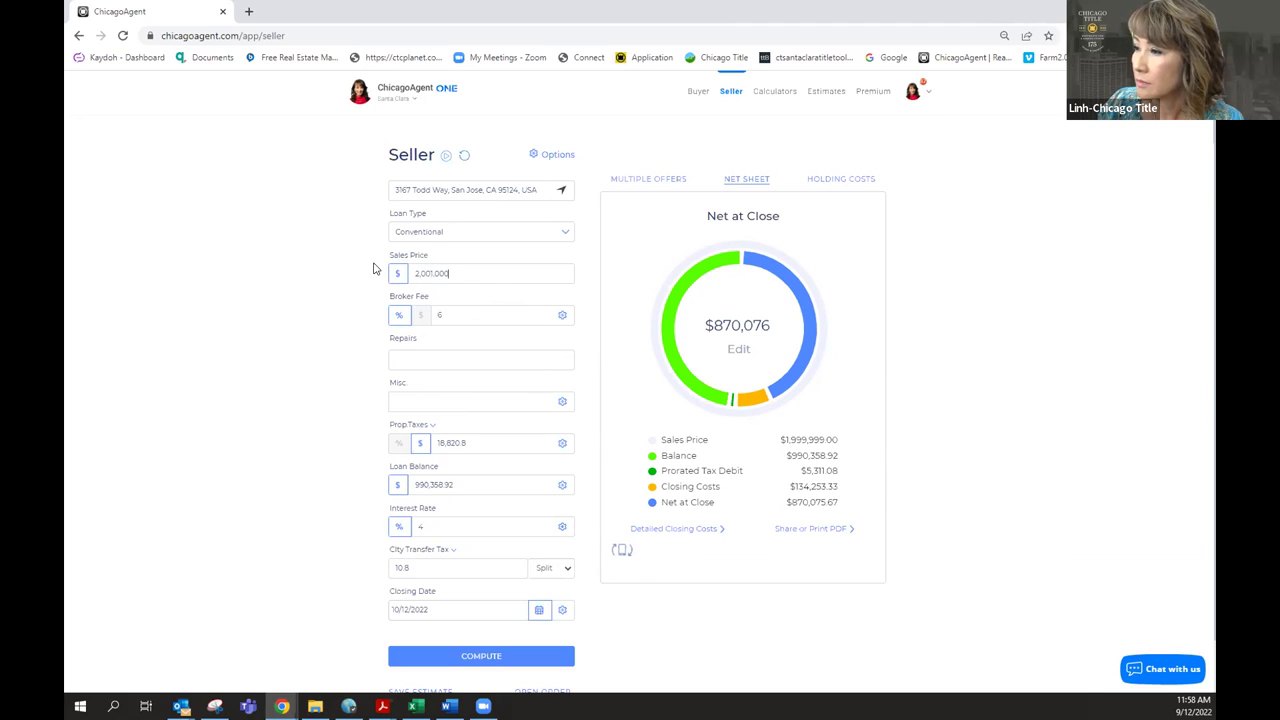
{"action": "key", "text": "BackSpace"}
{"action": "key", "text": "BackSpace"}
{"action": "key", "text": "BackSpace"}
{"action": "key", "text": "BackSpace"}
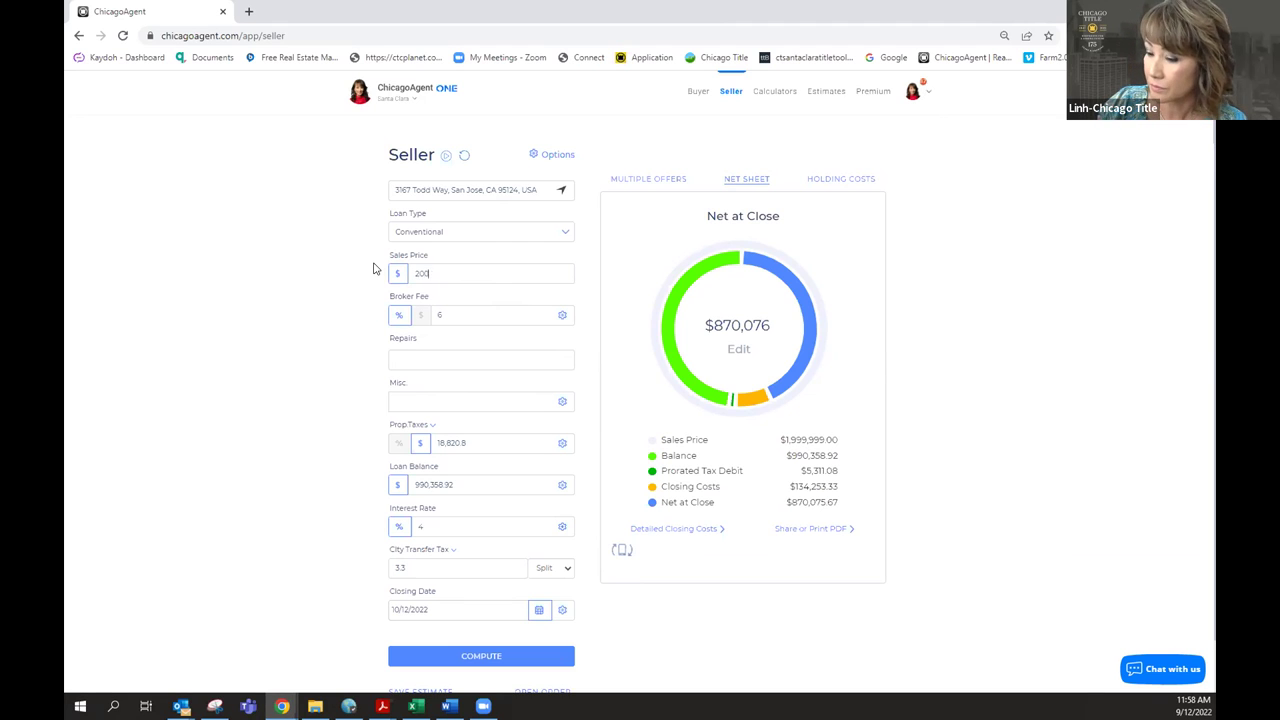
{"action": "type", "text": "10,0"}
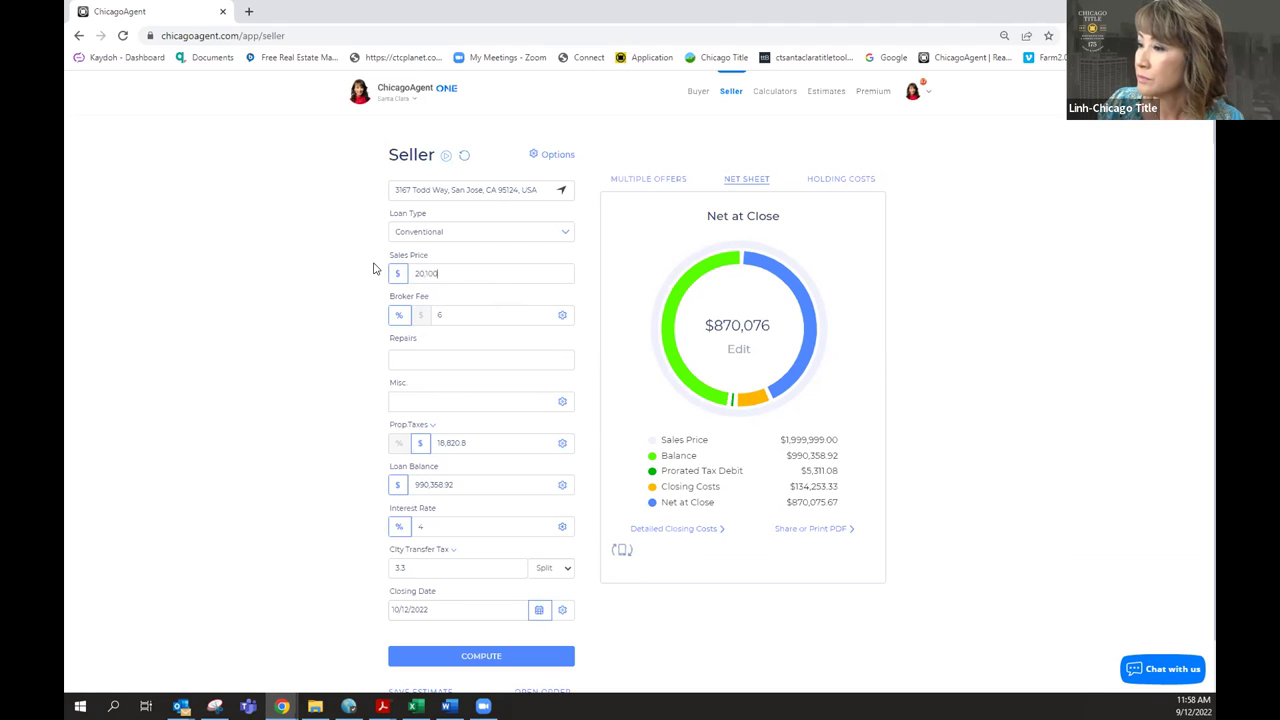
{"action": "type", "text": "00"}
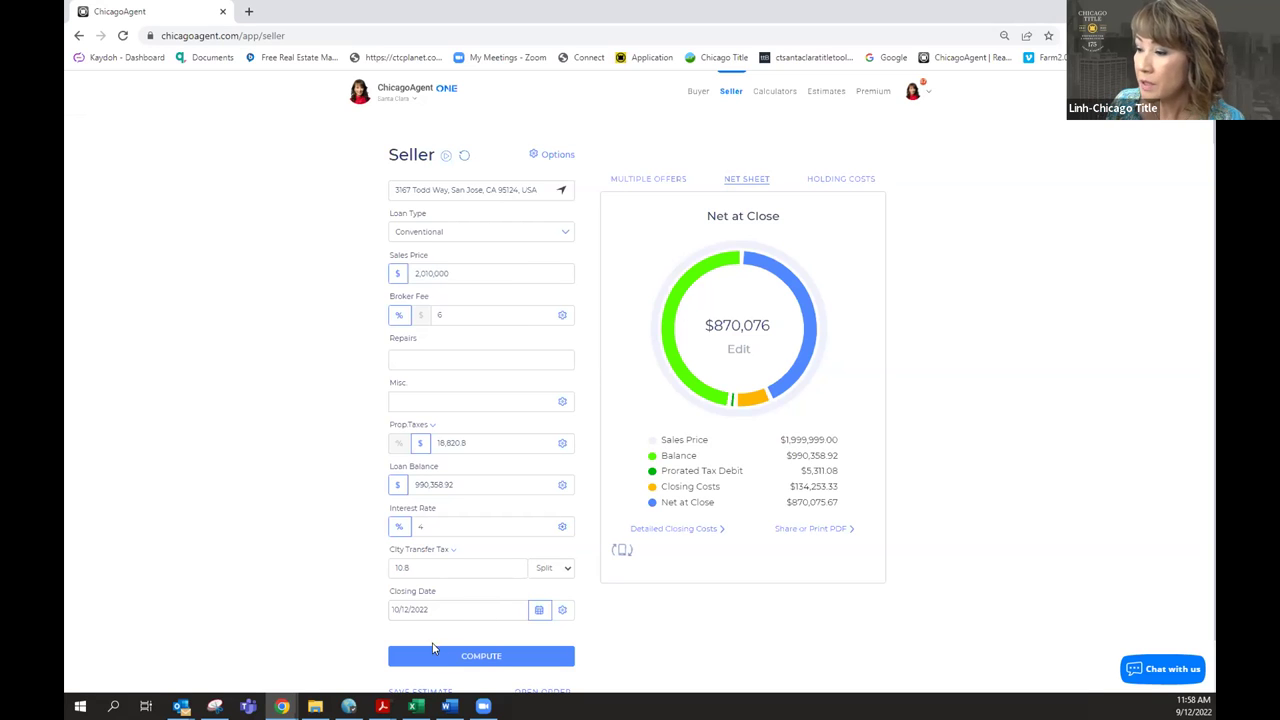
{"action": "left_click", "coordinate": [458, 662]}
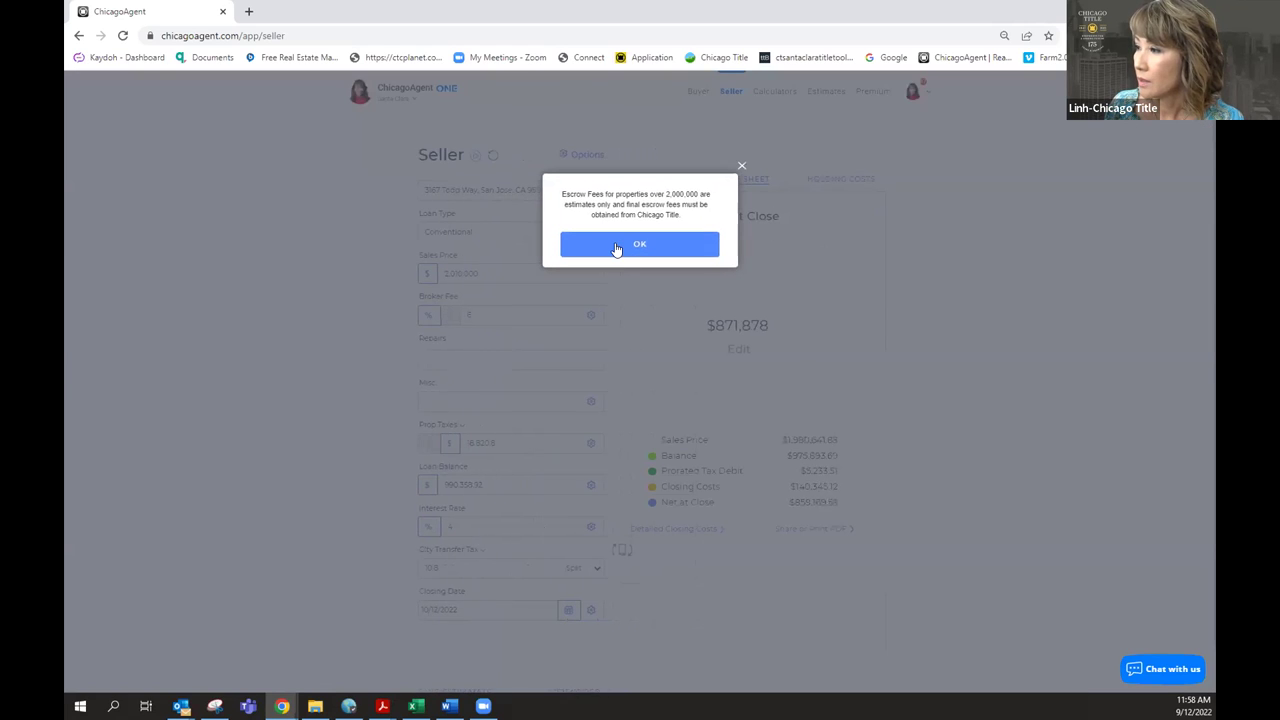
{"action": "left_click", "coordinate": [617, 246]}
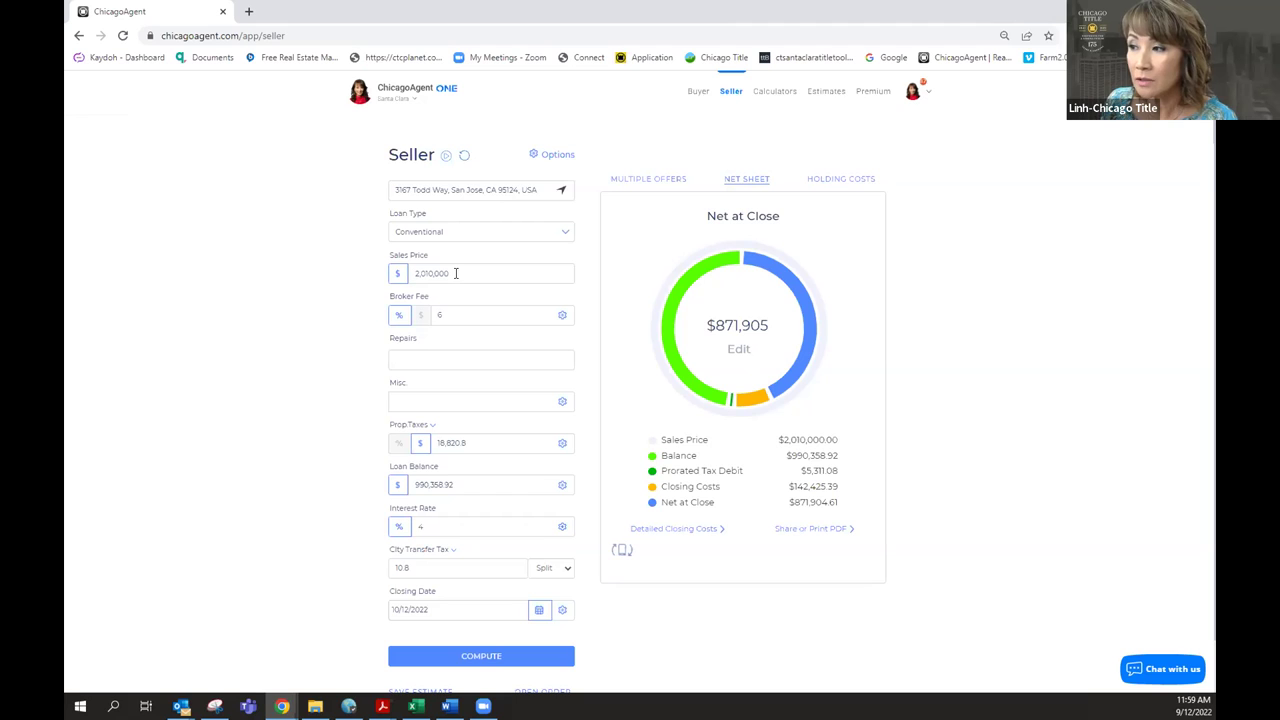
- Set the sales price to $2,050,000 and recompute the seller net sheet, acknowledging the escrow fee notice
{"action": "left_click_drag", "start_coordinate": [455, 273], "coordinate": [370, 274]}
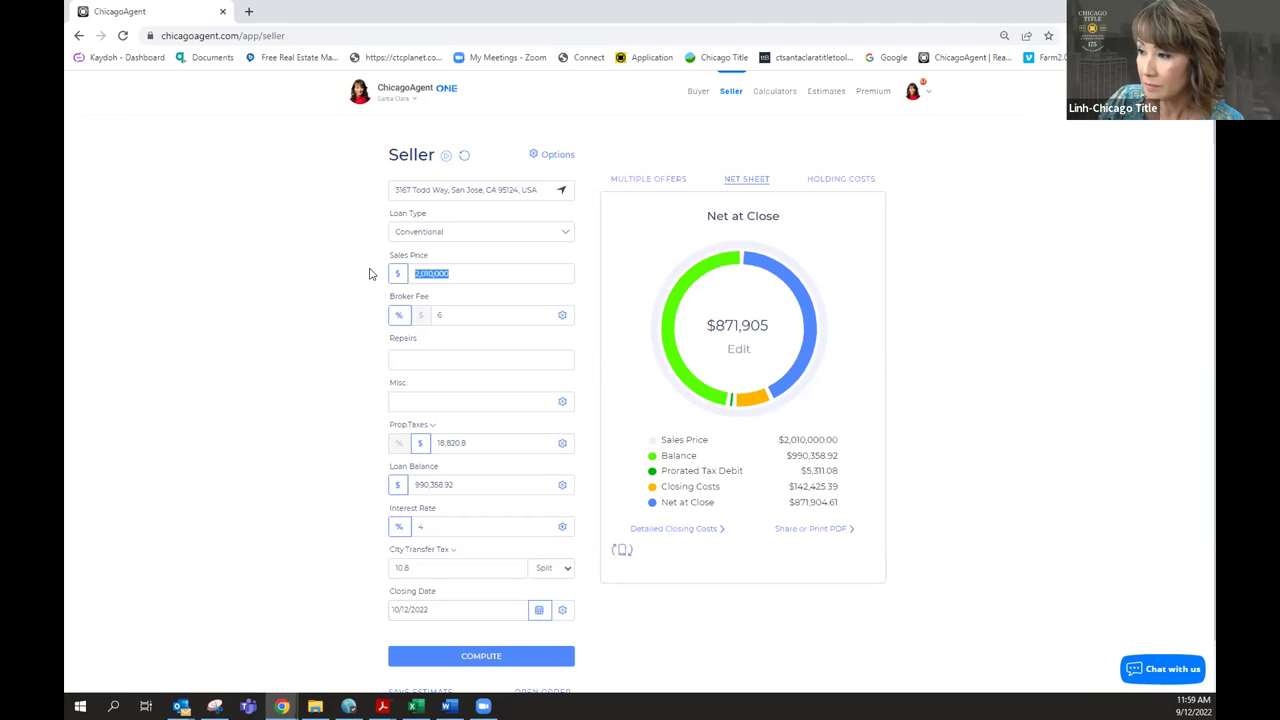
{"action": "type", "text": "205000"}
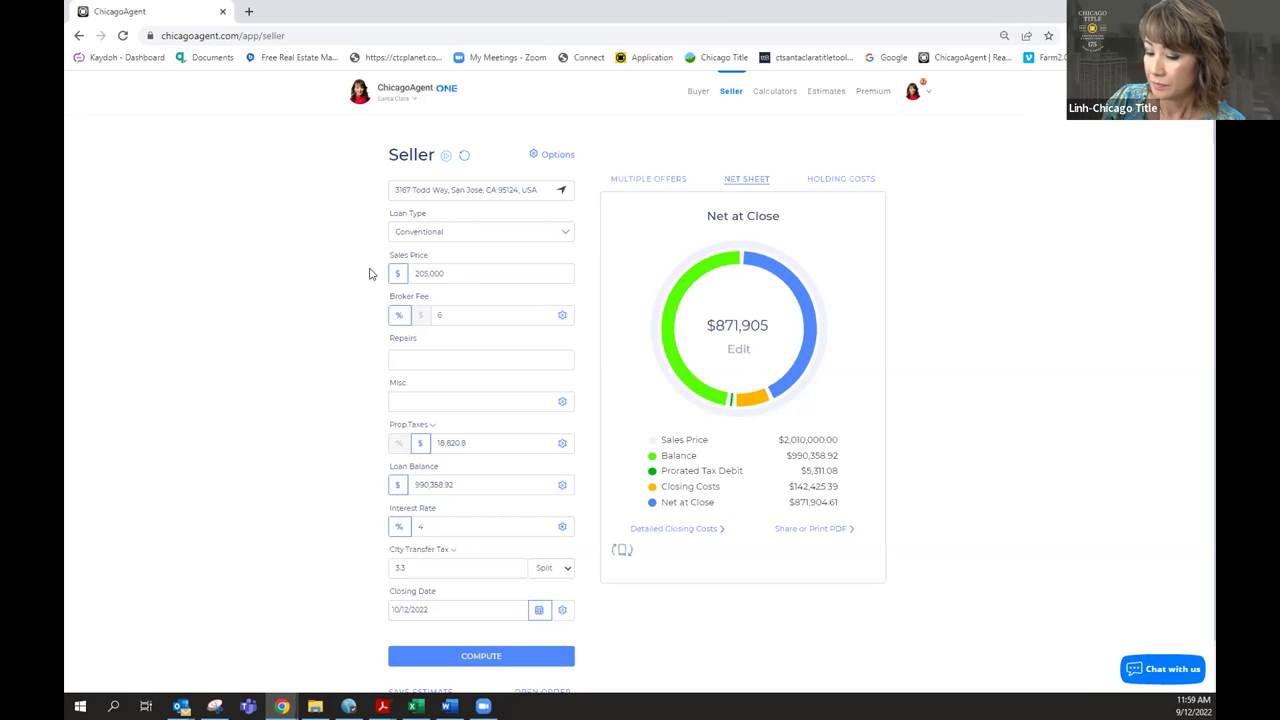
{"action": "type", "text": "0"}
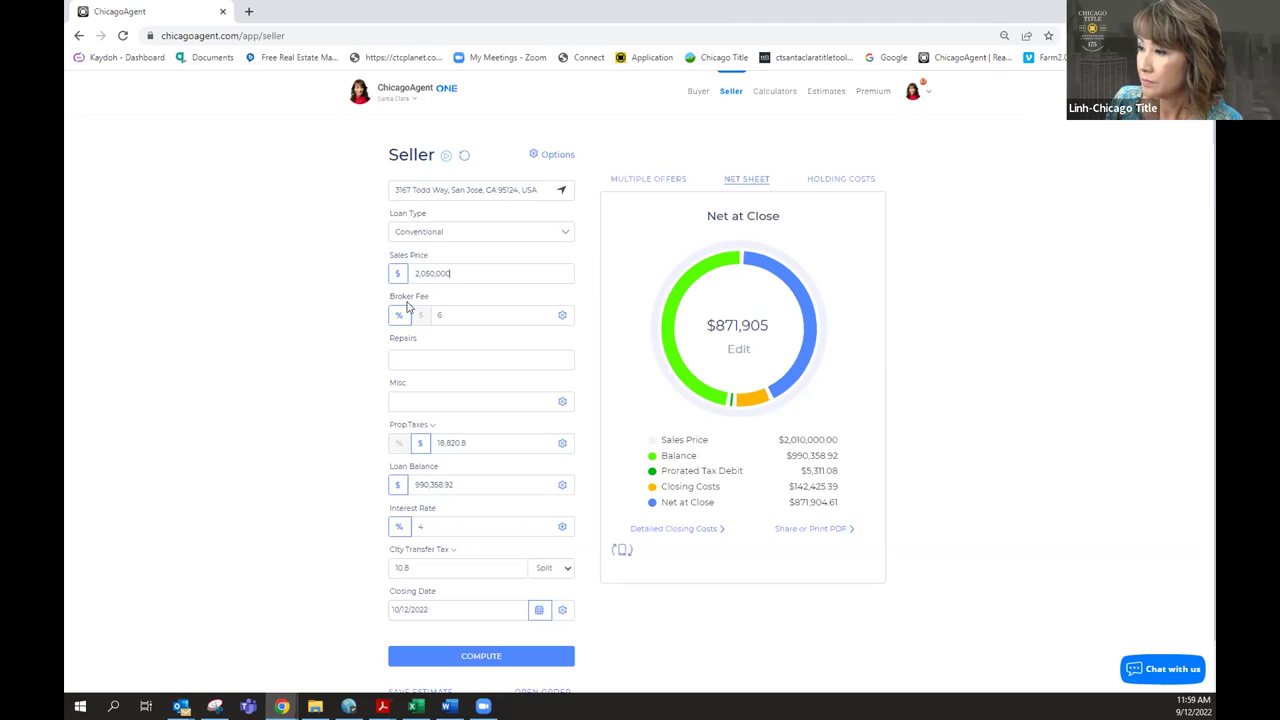
{"action": "left_click", "coordinate": [486, 652]}
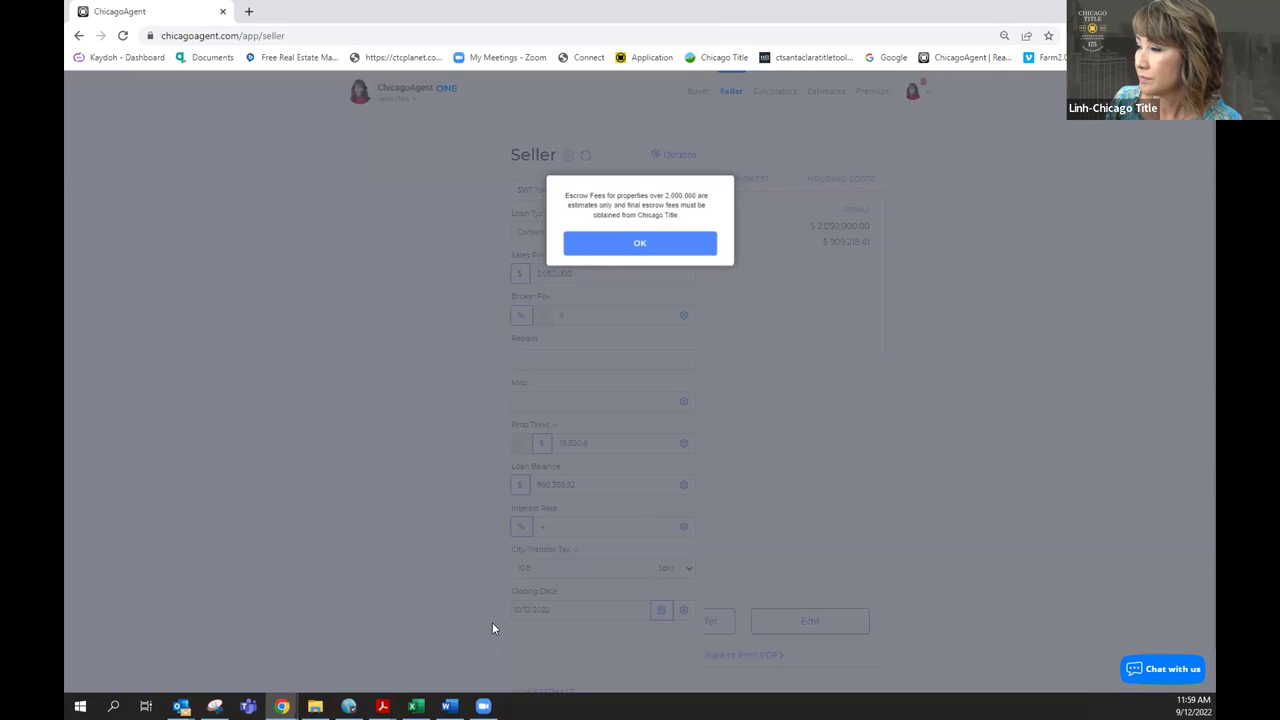
{"action": "left_click", "coordinate": [638, 247]}
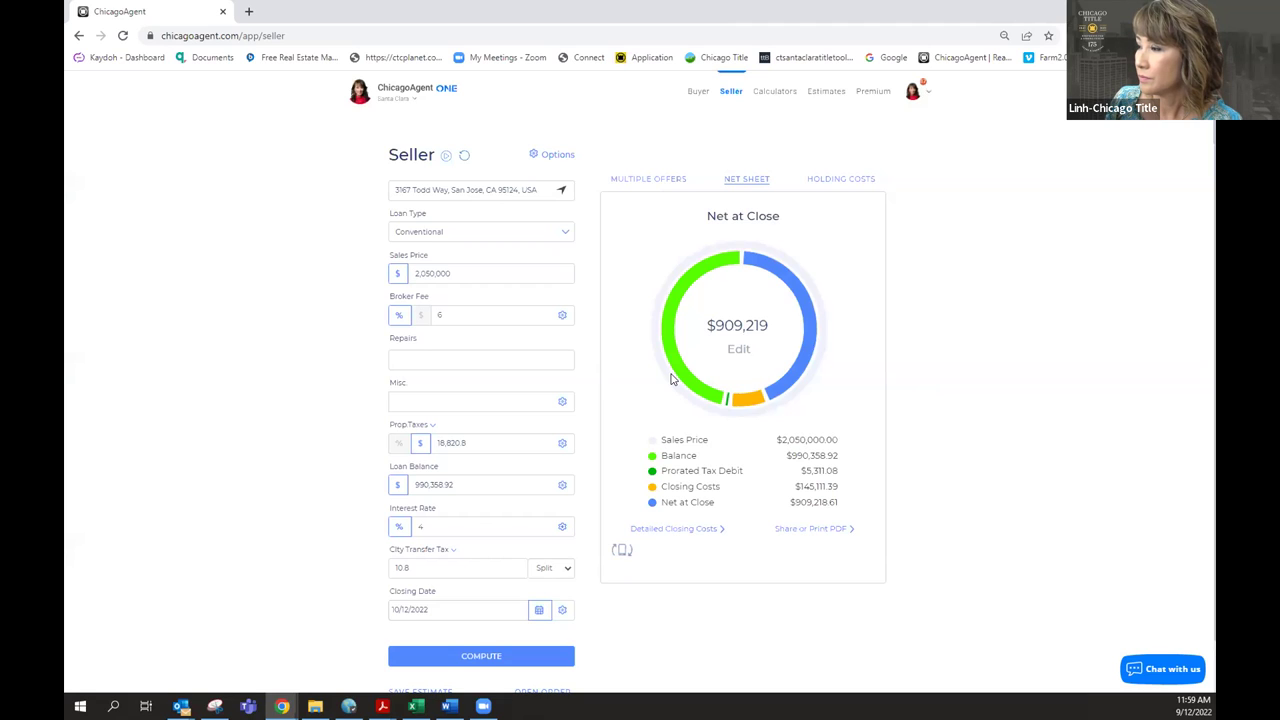
- Open the share and print preview of the seller net sheet
{"action": "left_click", "coordinate": [437, 277]}
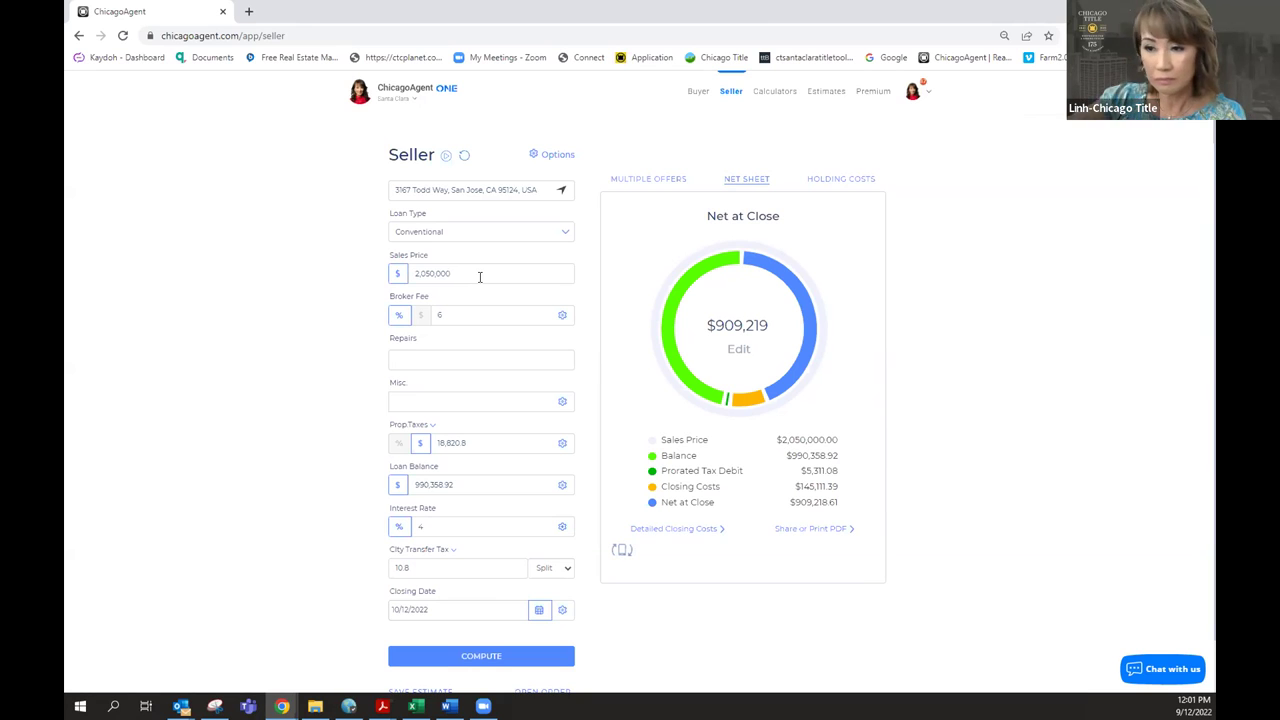
{"action": "left_click", "coordinate": [538, 267]}
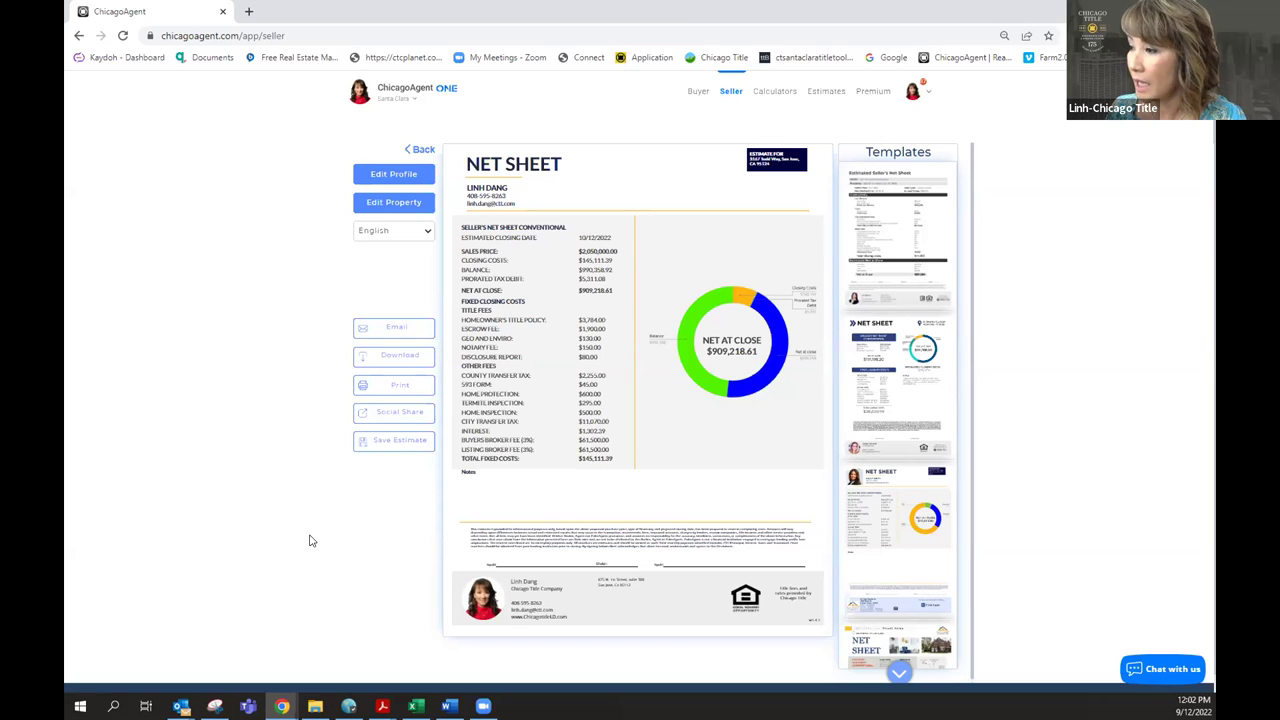
- Compute the Sell to Net calculator with a $600,000 net goal and a $300,000 loan balance, and return to the list of calculators
{"action": "left_click", "coordinate": [770, 93]}
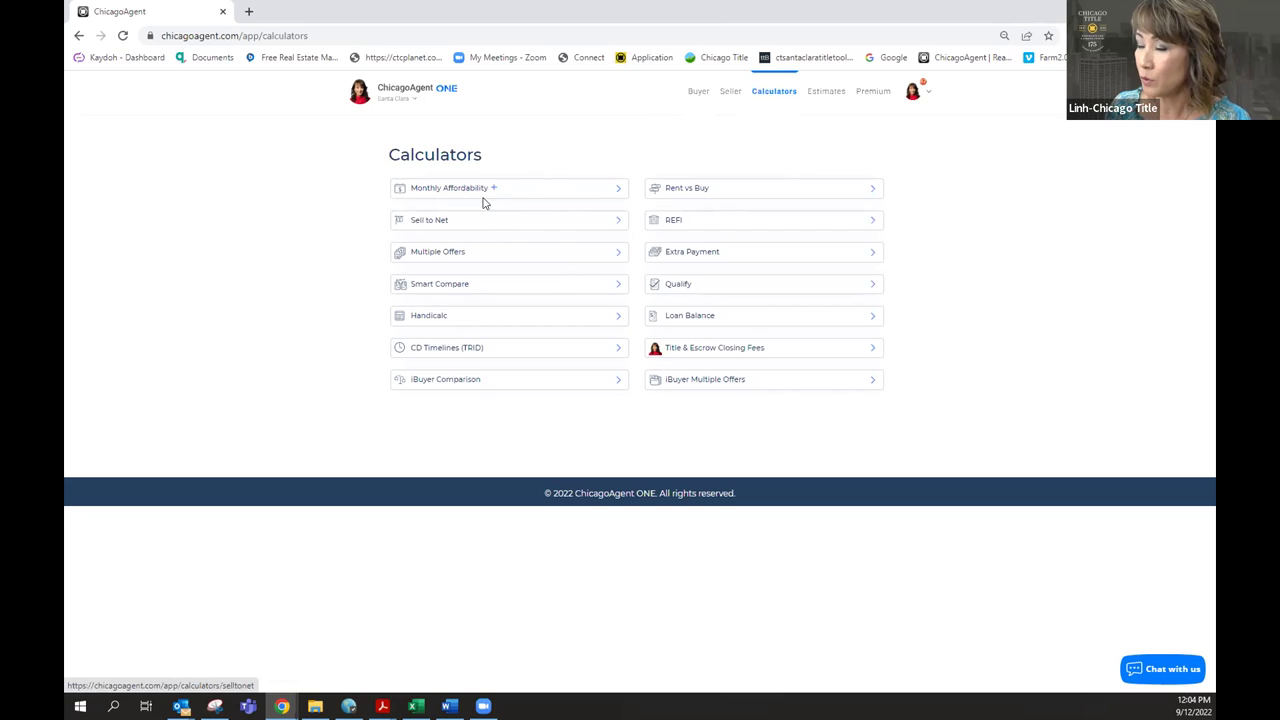
{"action": "left_click", "coordinate": [438, 223]}
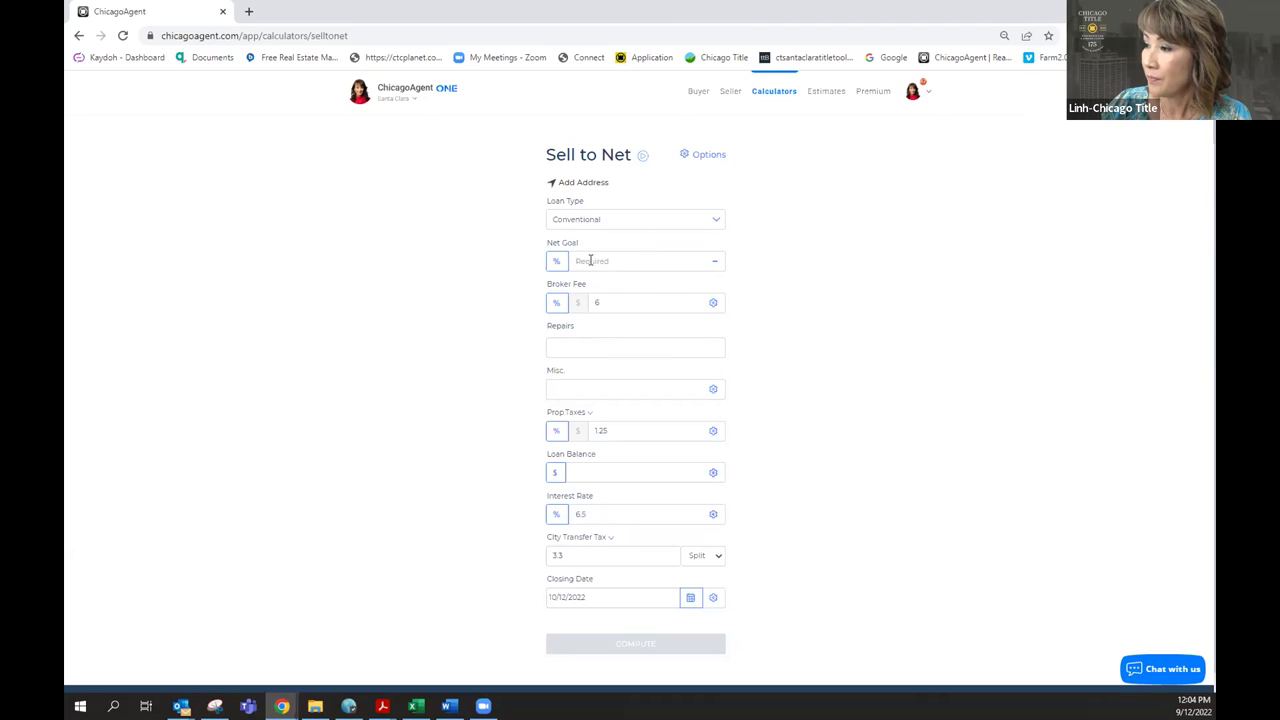
{"action": "type", "text": "600,00"}
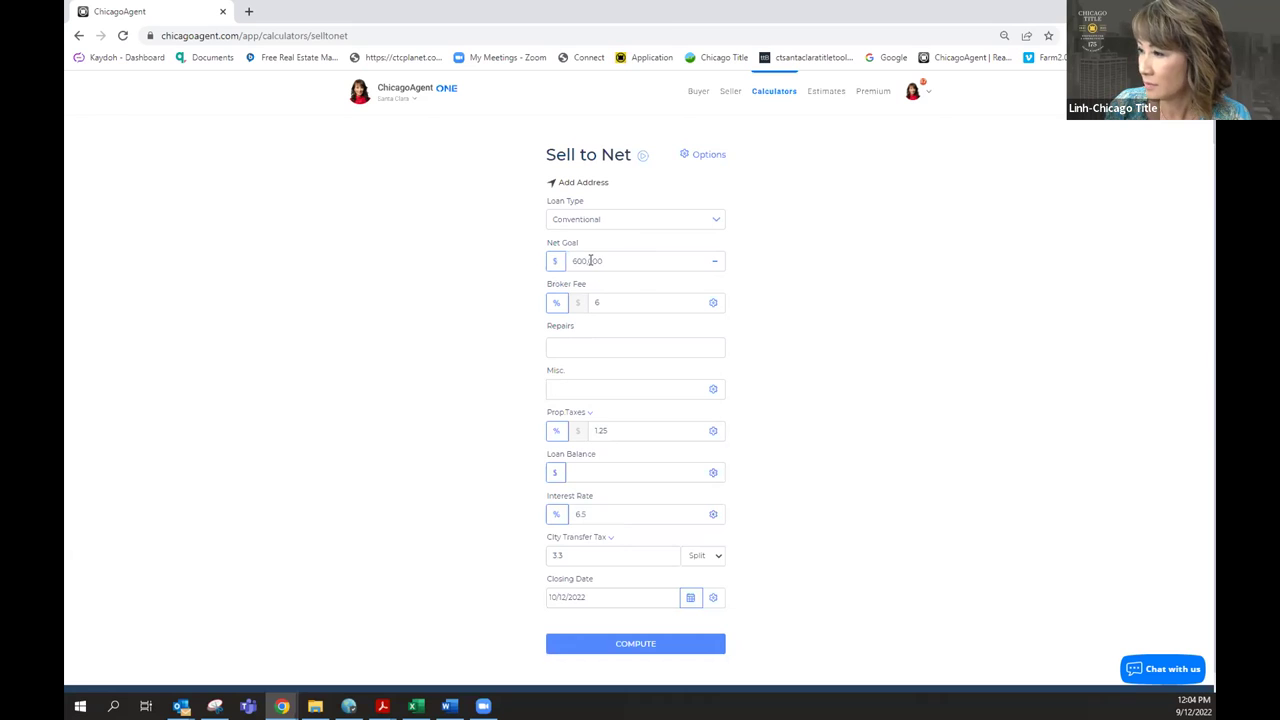
{"action": "type", "text": "0"}
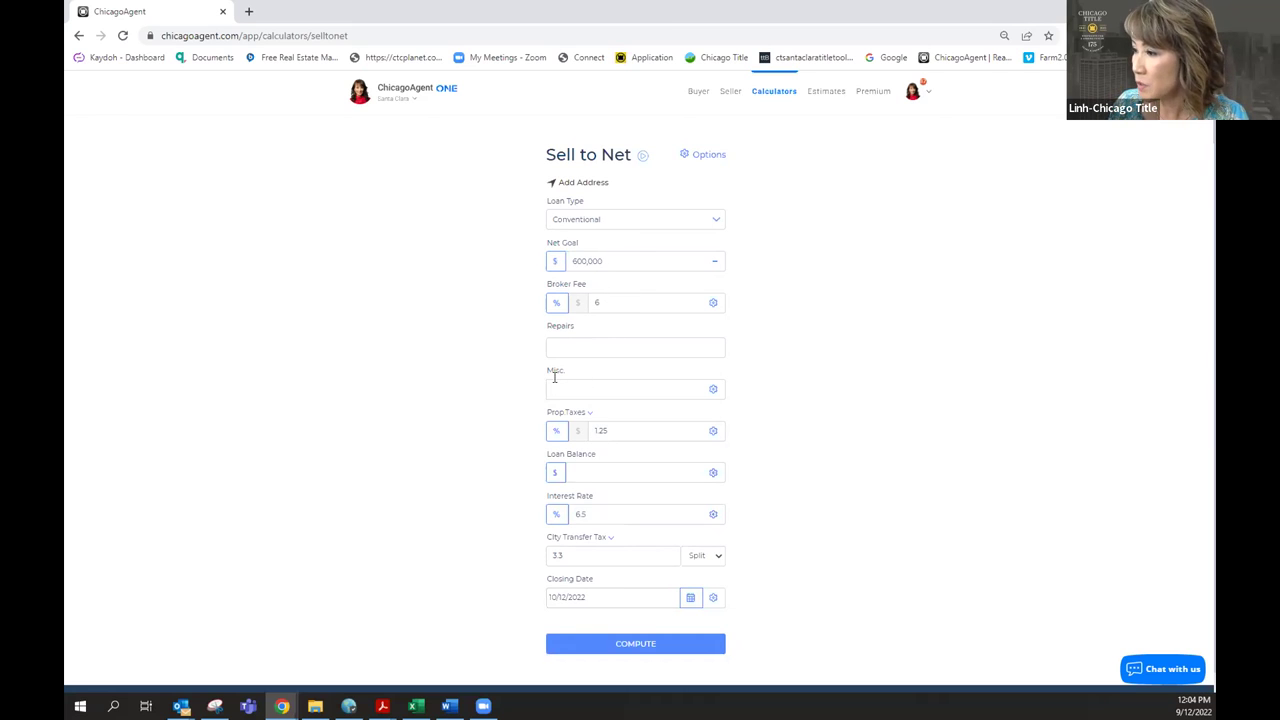
{"action": "left_click", "coordinate": [587, 471]}
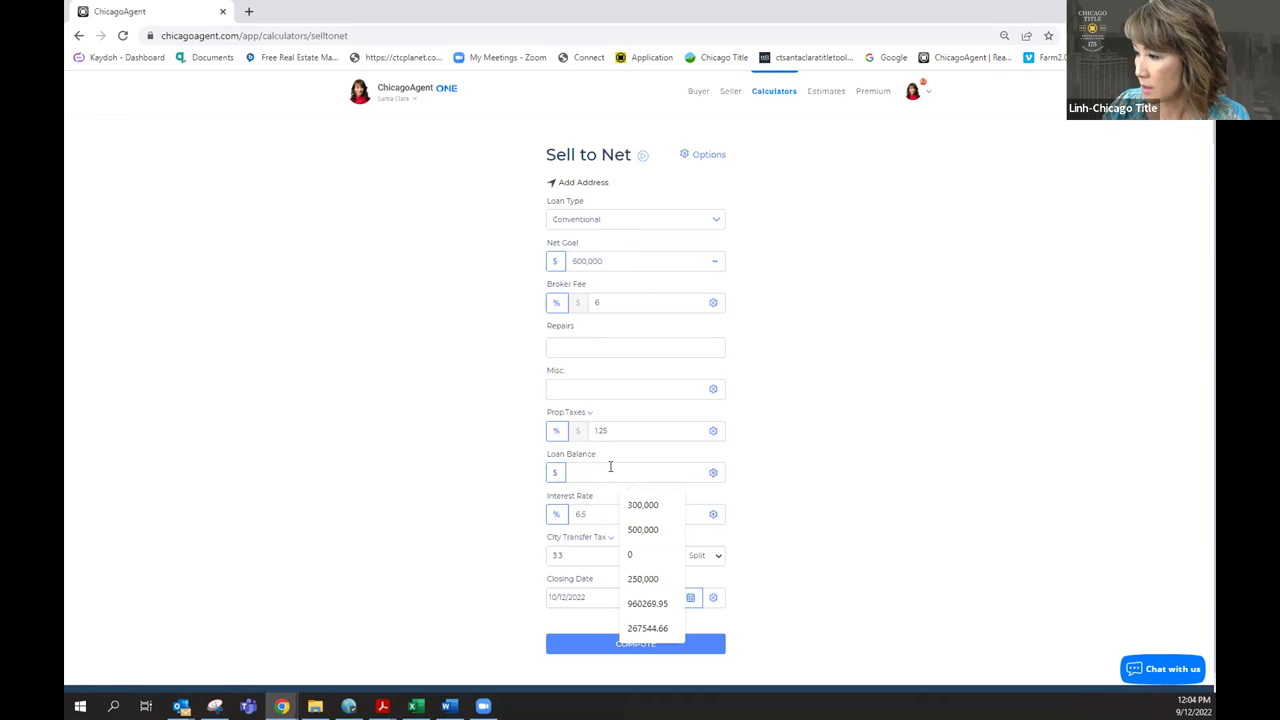
{"action": "type", "text": "300,00"}
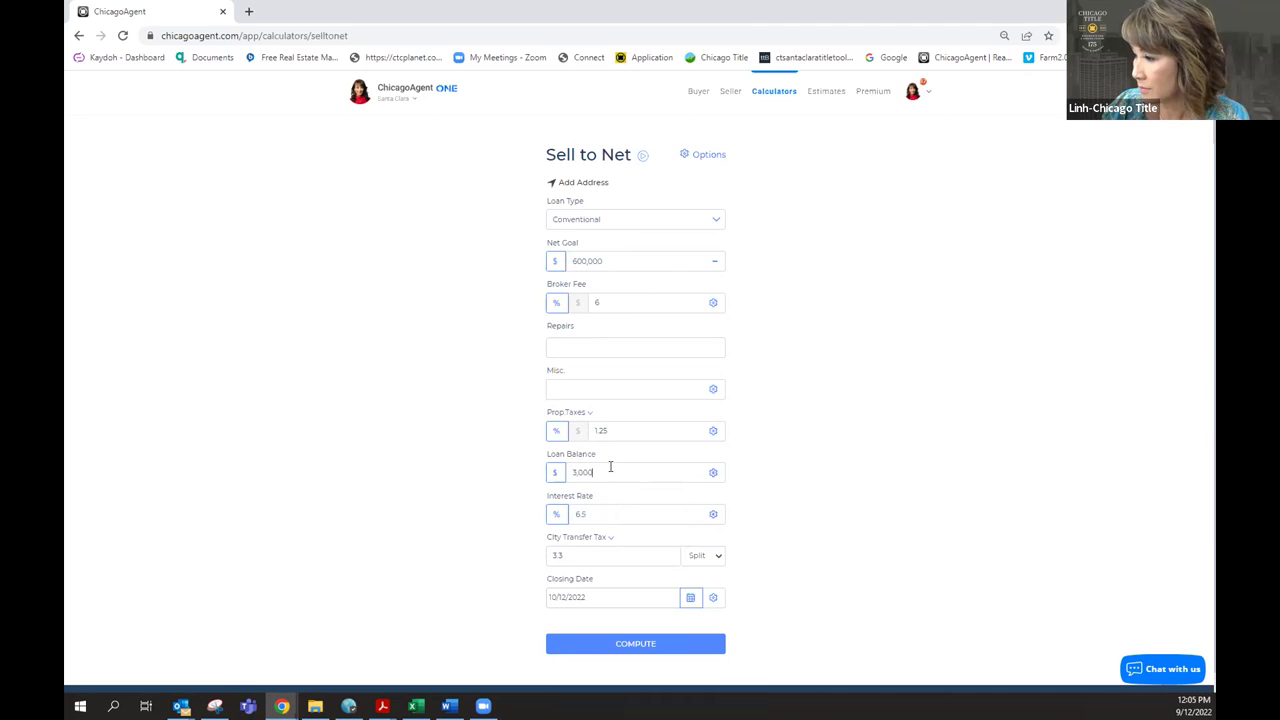
{"action": "type", "text": "0"}
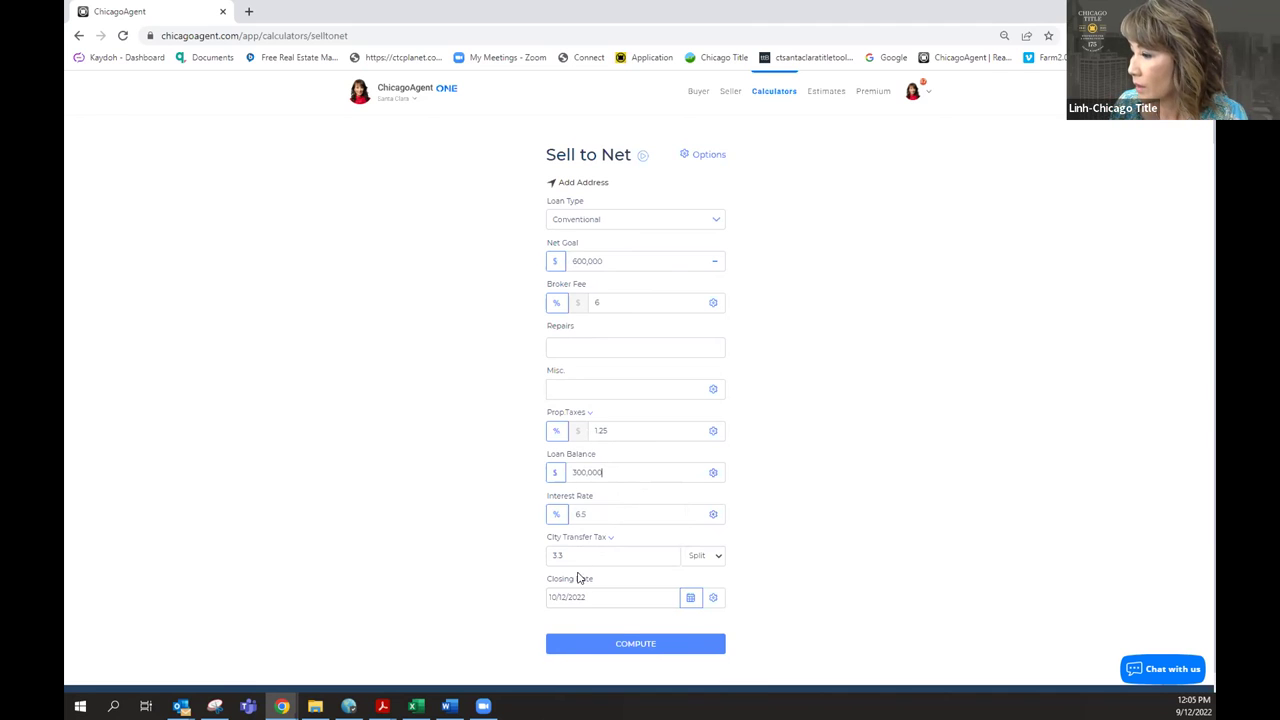
{"action": "left_click", "coordinate": [615, 650]}
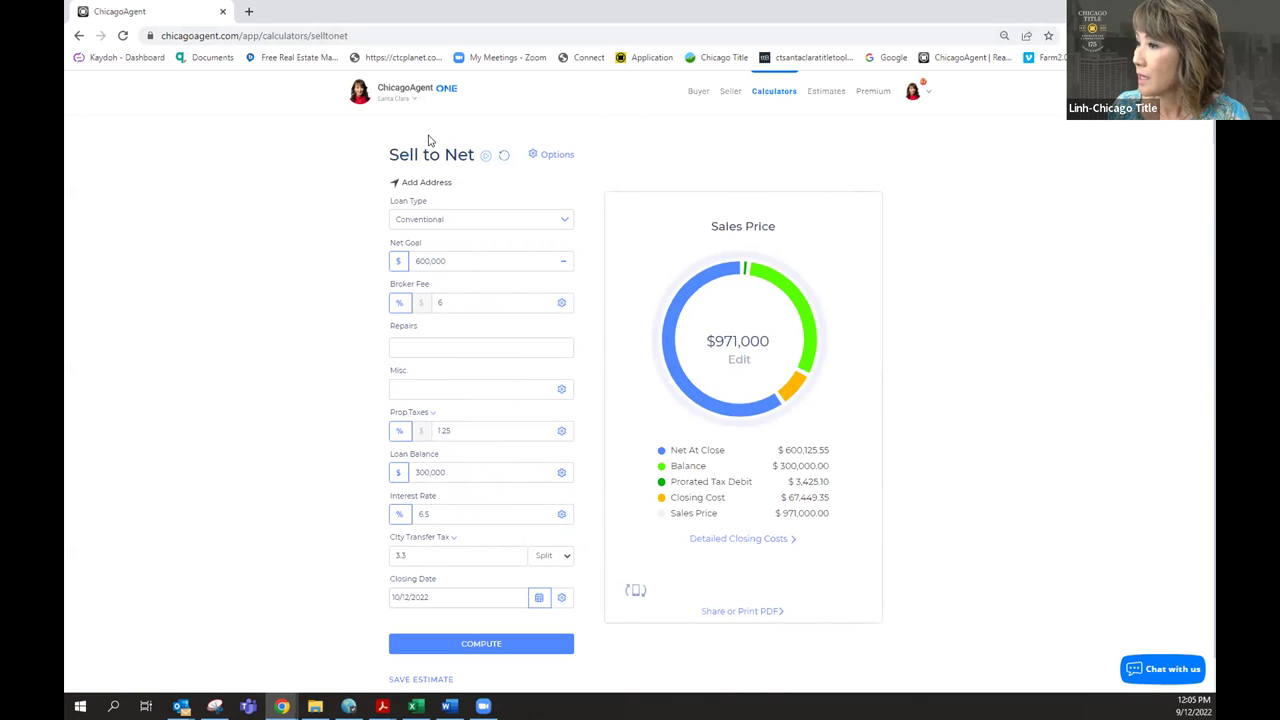
{"action": "left_click", "coordinate": [765, 97]}
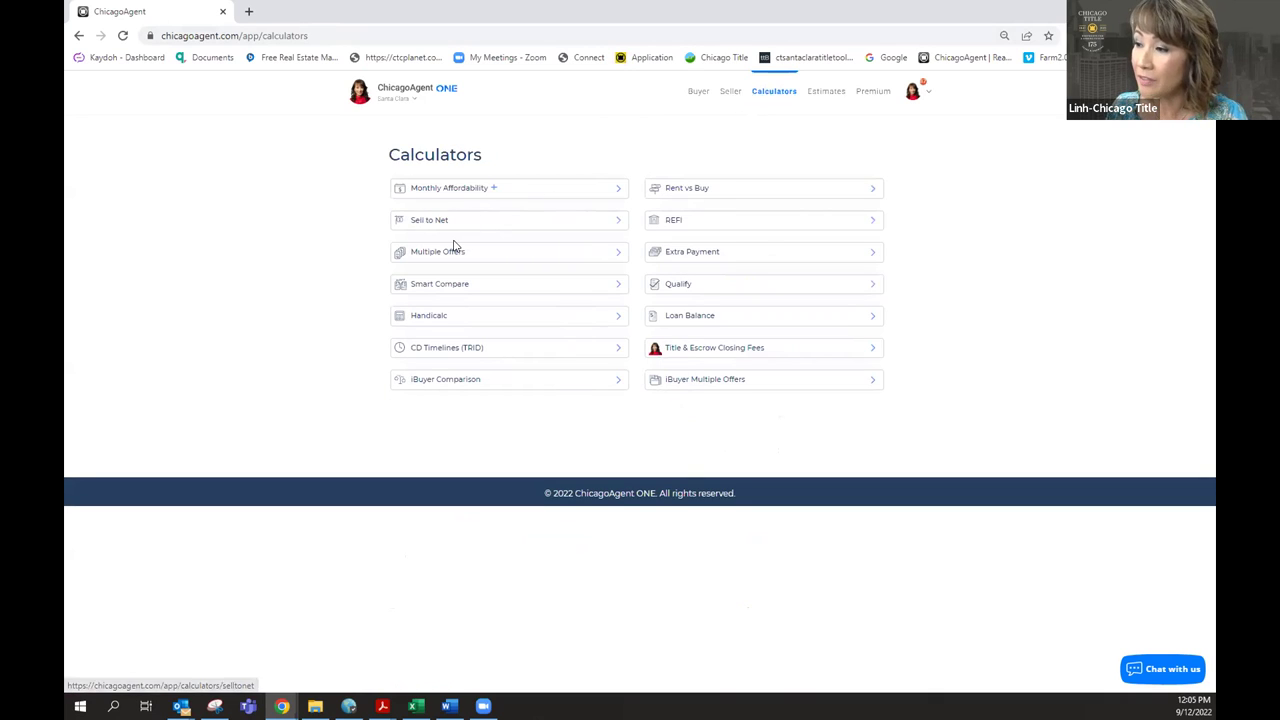
- Compute the Rent vs Buy calculator with a $4,000 current rent, $1,000,000 home price and 20% down payment
{"action": "left_click", "coordinate": [685, 195]}
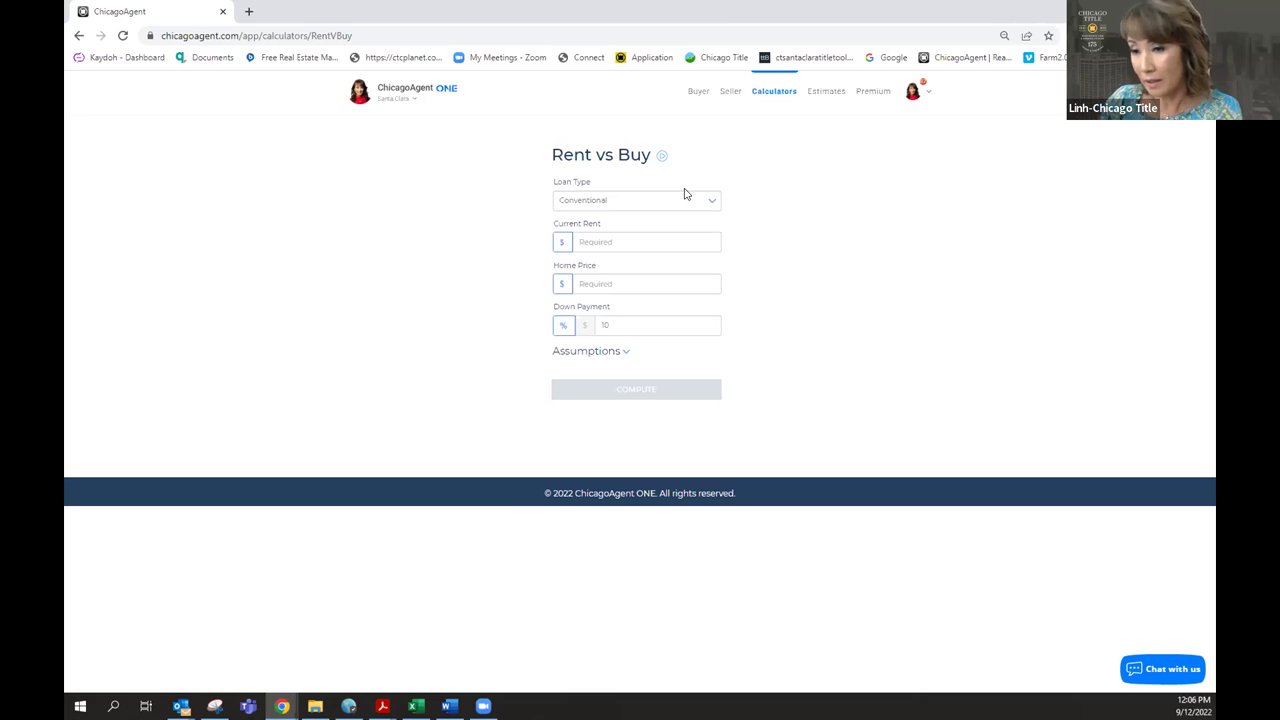
{"action": "left_click", "coordinate": [562, 200]}
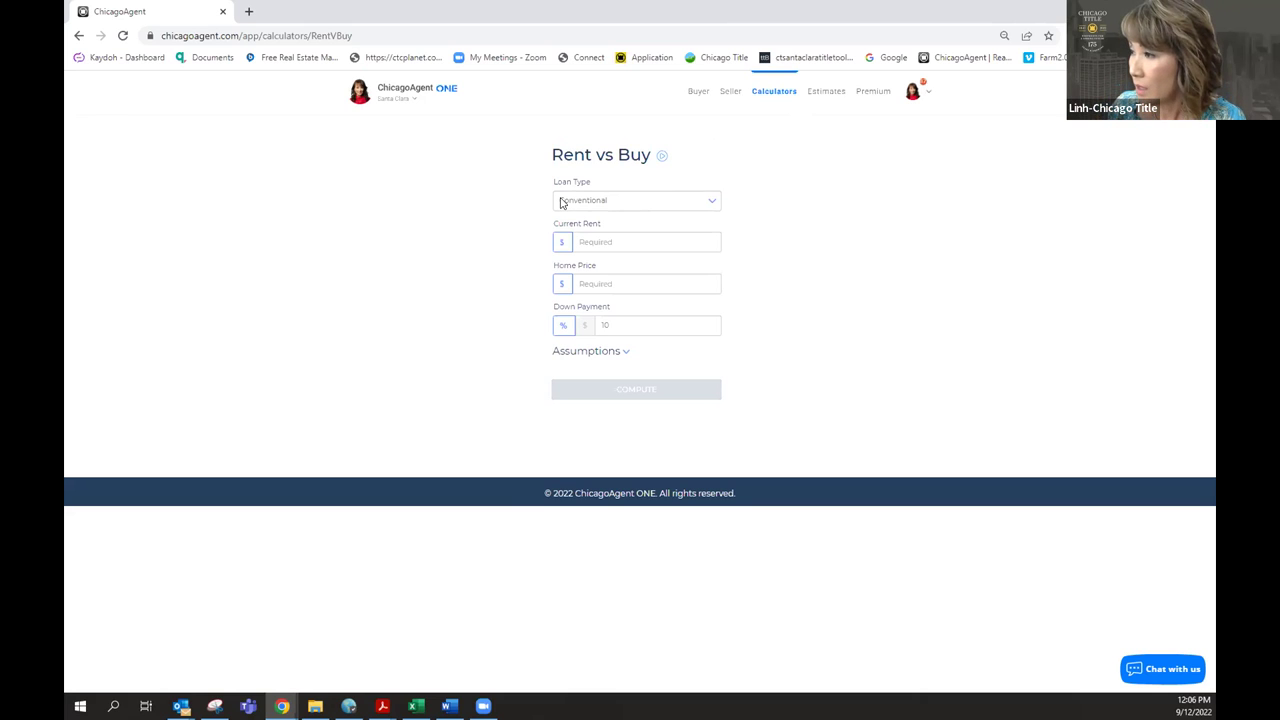
{"action": "left_click", "coordinate": [590, 241]}
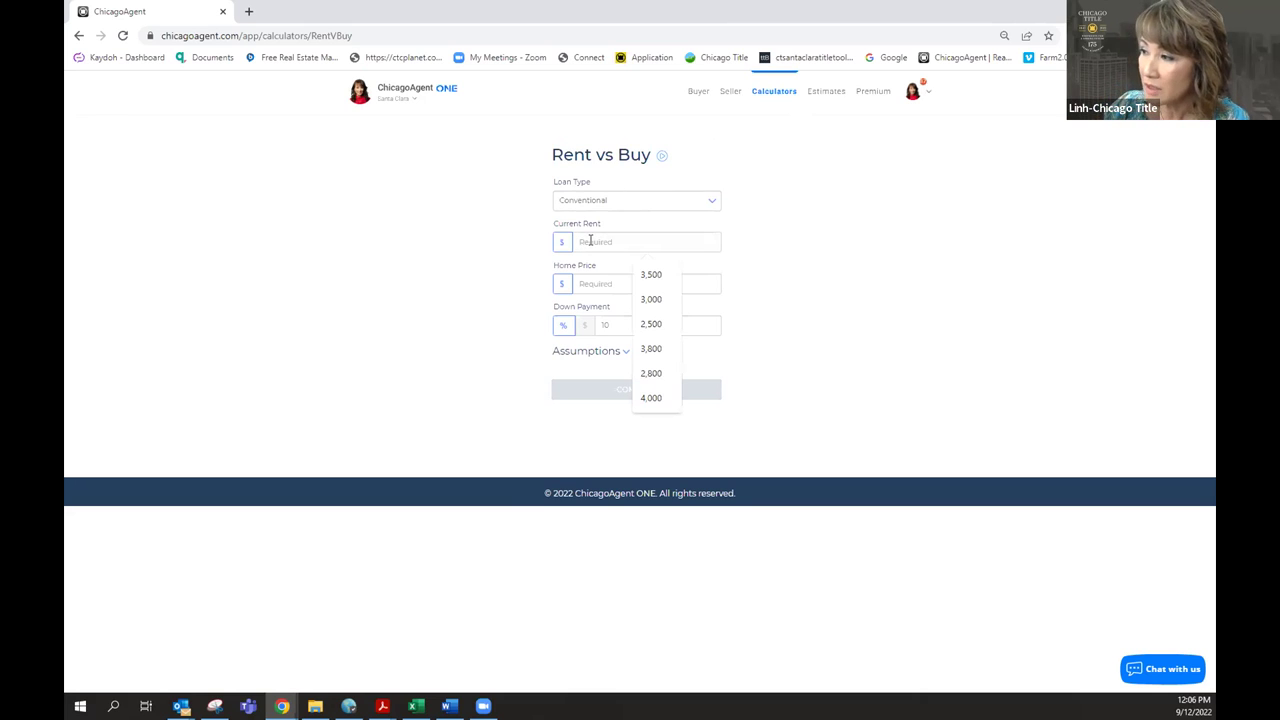
{"action": "left_click", "coordinate": [657, 402]}
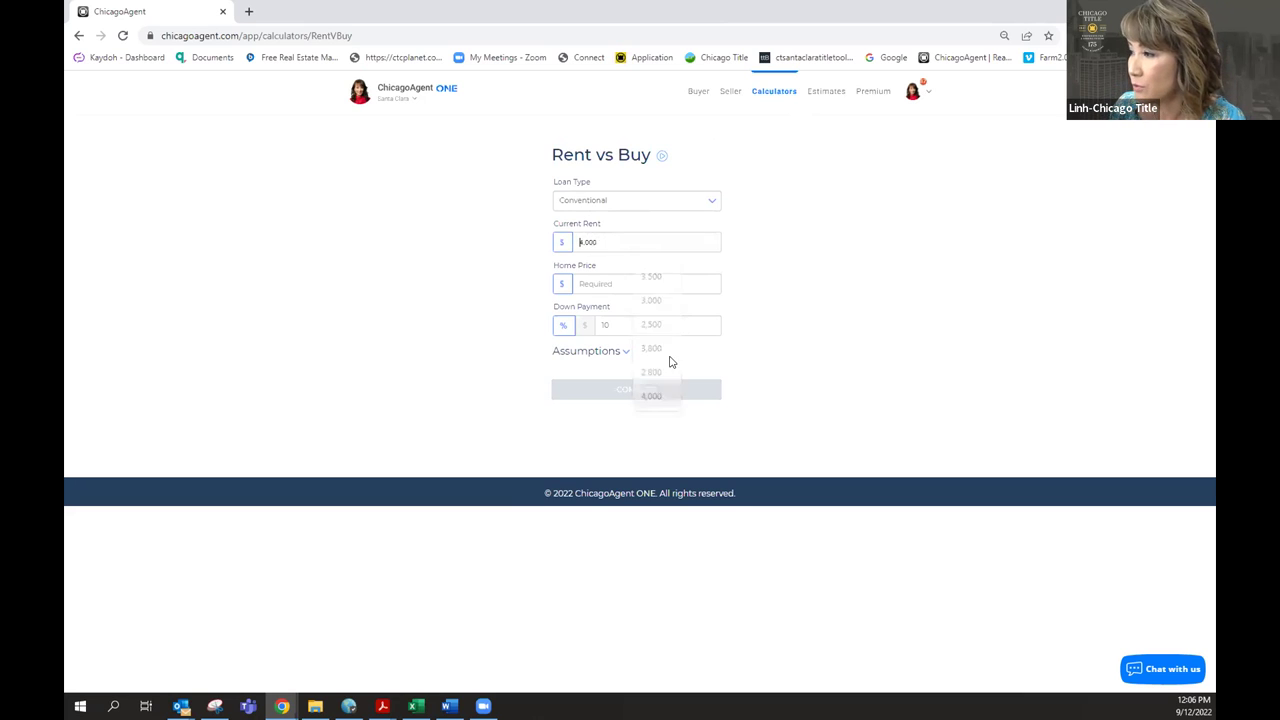
{"action": "left_click", "coordinate": [604, 283]}
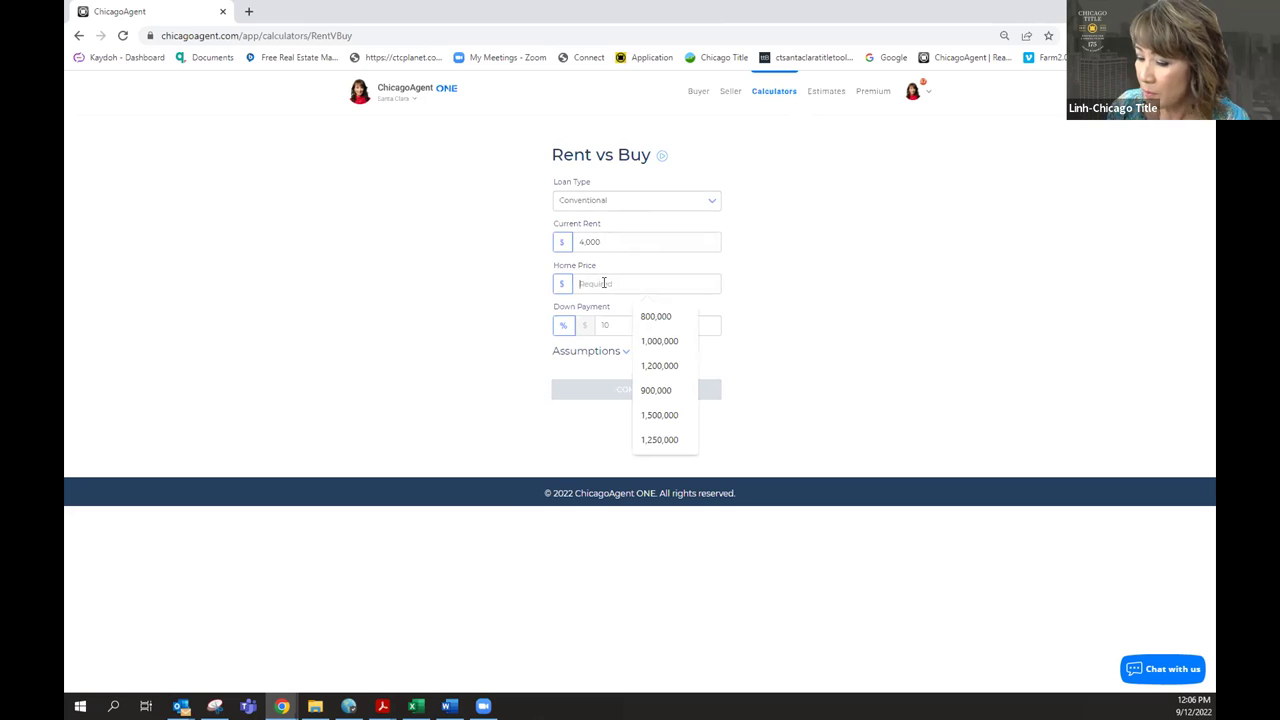
{"action": "left_click", "coordinate": [659, 342]}
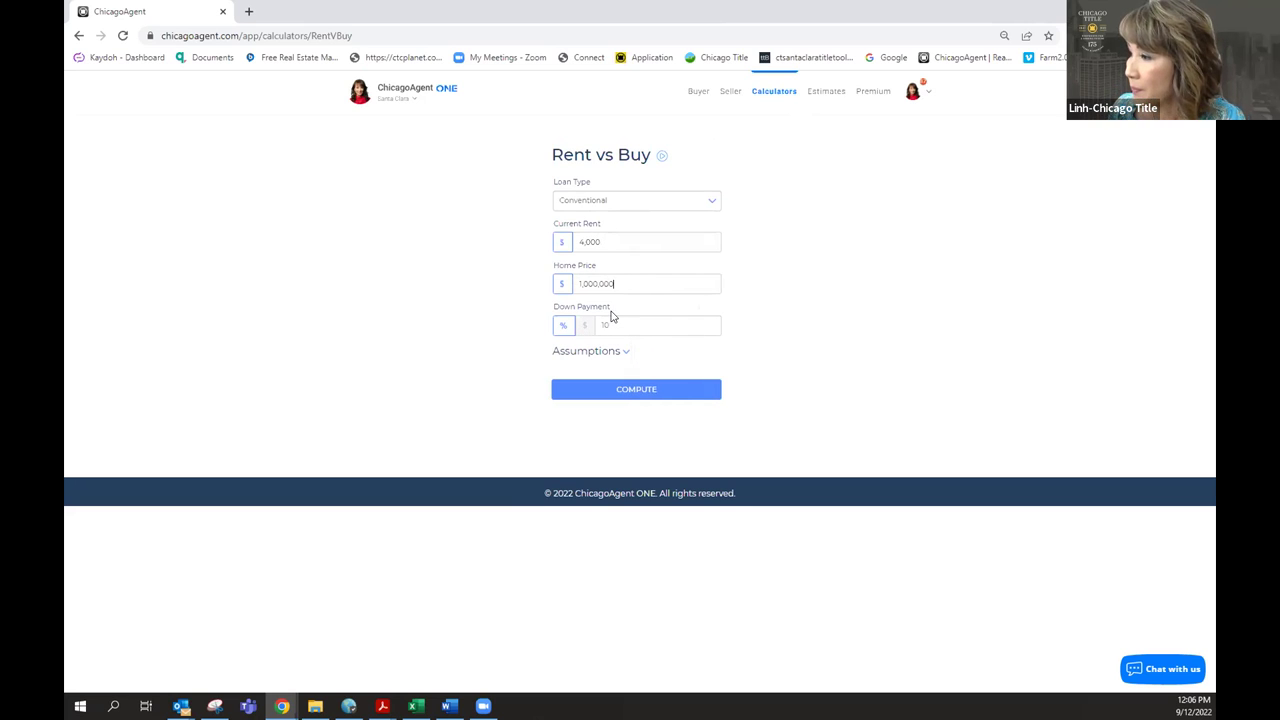
{"action": "double_click", "coordinate": [615, 325]}
{"action": "type", "text": "20"}
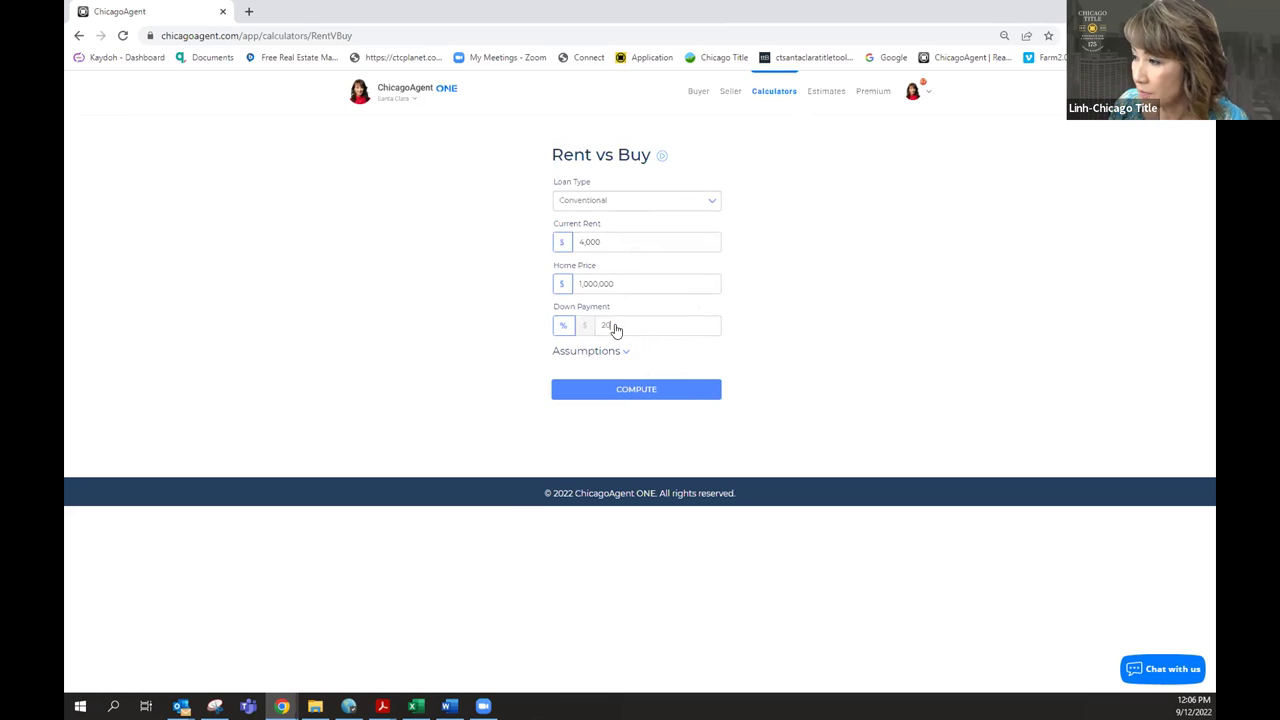
{"action": "left_click", "coordinate": [599, 390]}
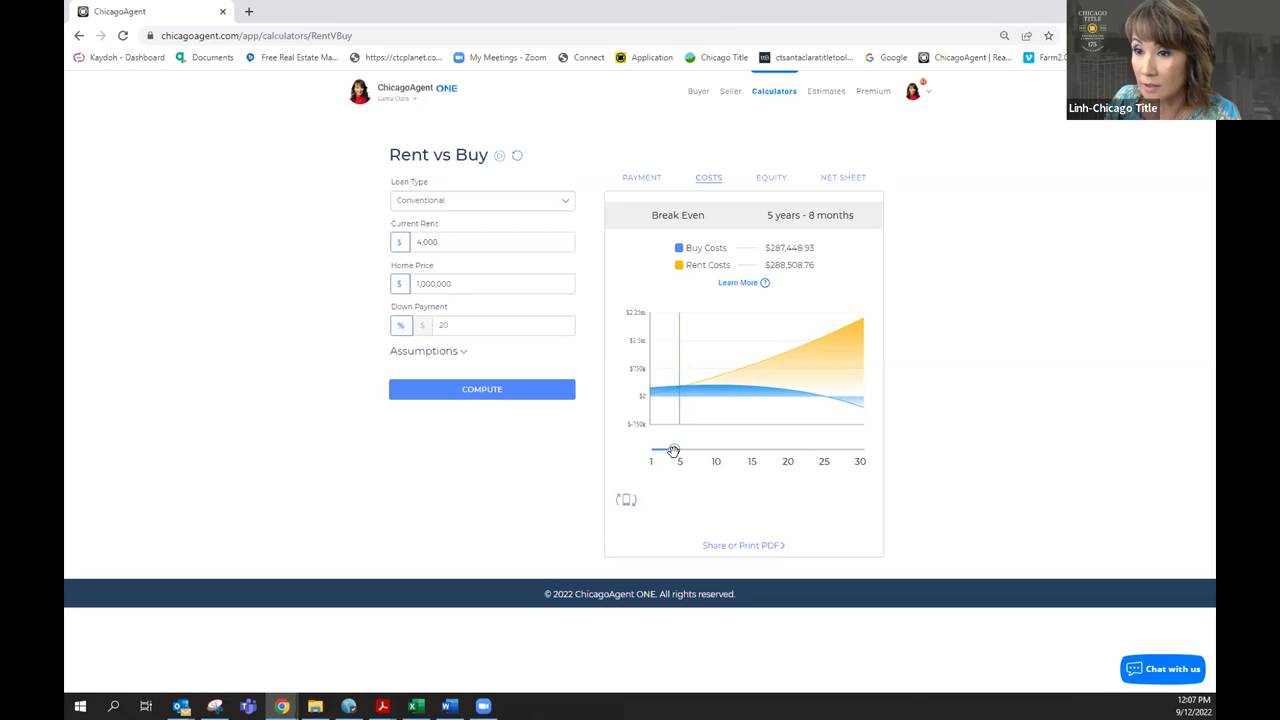
- Set the rent versus buy cost comparison to year 10 and view the explanation of the cost figures
{"action": "left_click_drag", "start_coordinate": [693, 462], "coordinate": [722, 462]}
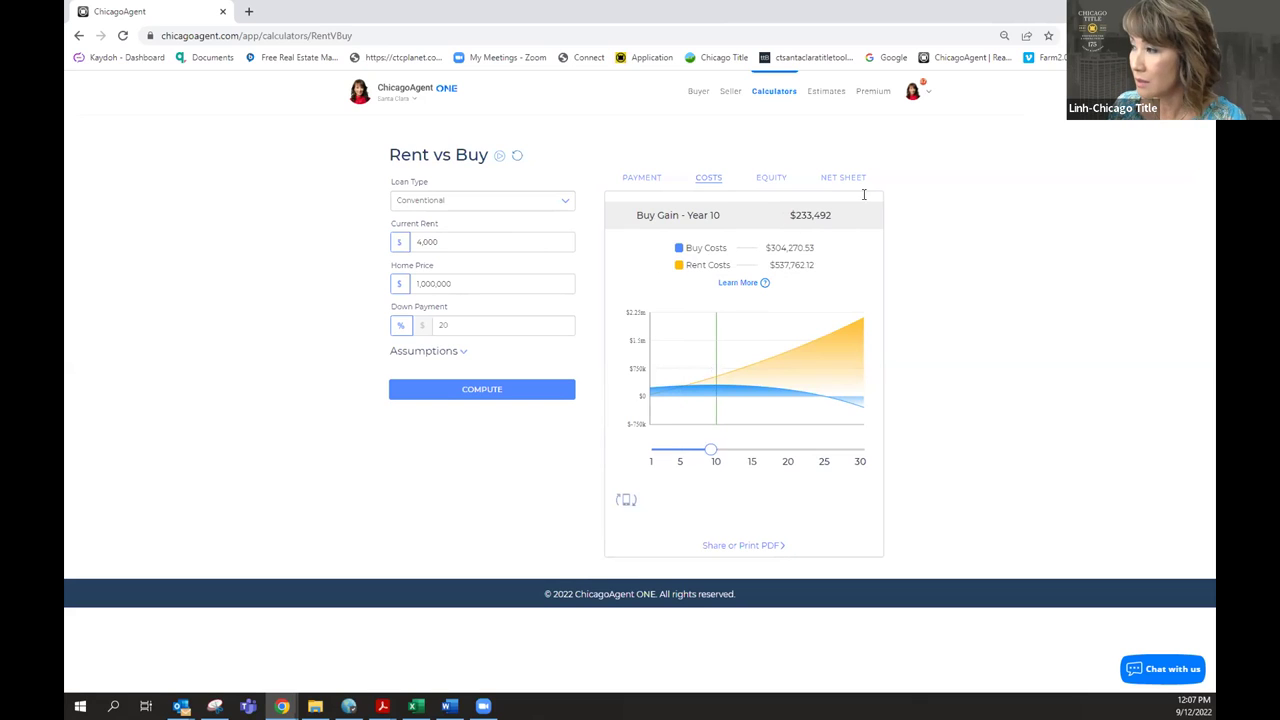
{"action": "left_click", "coordinate": [738, 284]}
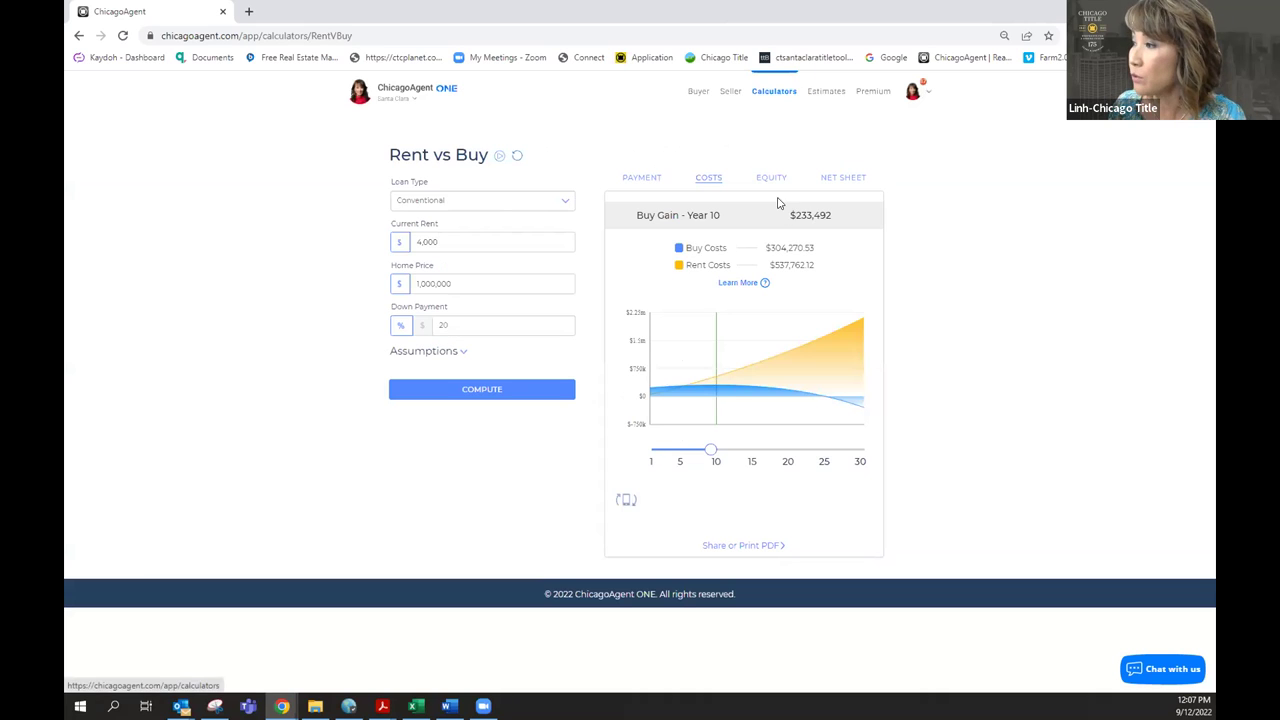
{"action": "left_click", "coordinate": [759, 96]}
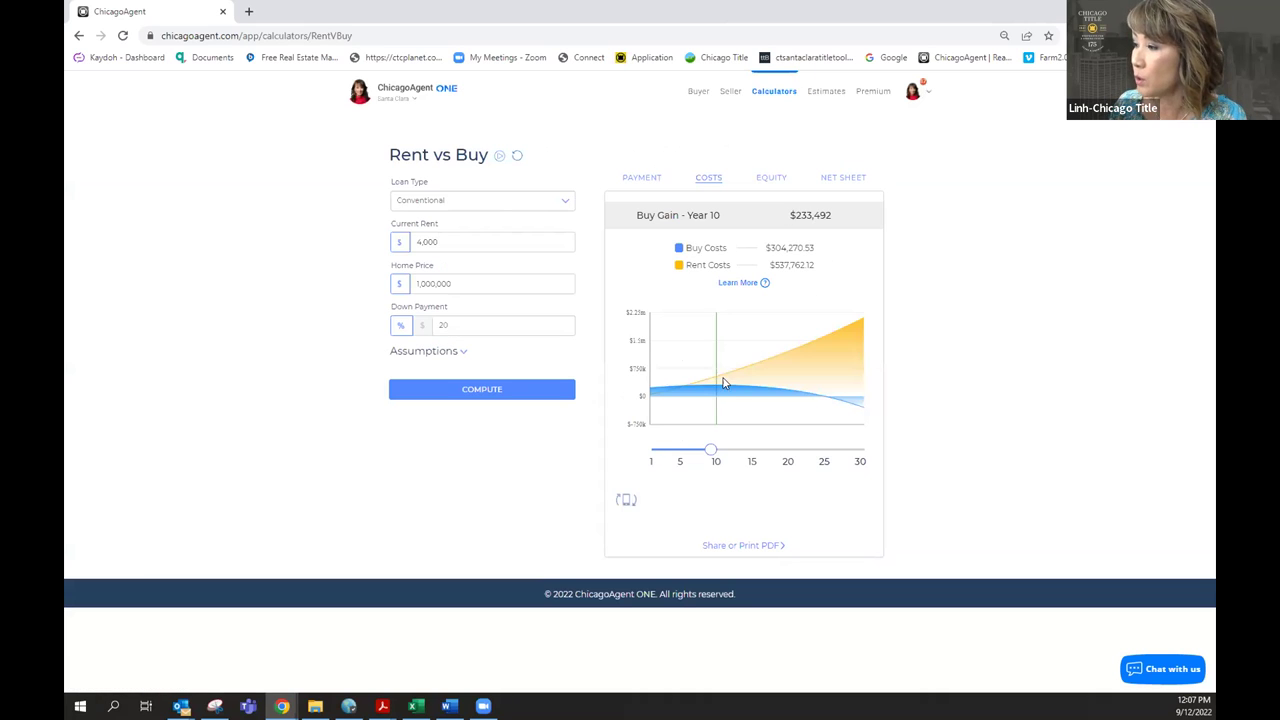
- Open the share and print preview of the Rent vs Buy report and view its social sharing options and templates
{"action": "left_click", "coordinate": [728, 548]}
{"action": "left_click", "coordinate": [683, 222]}
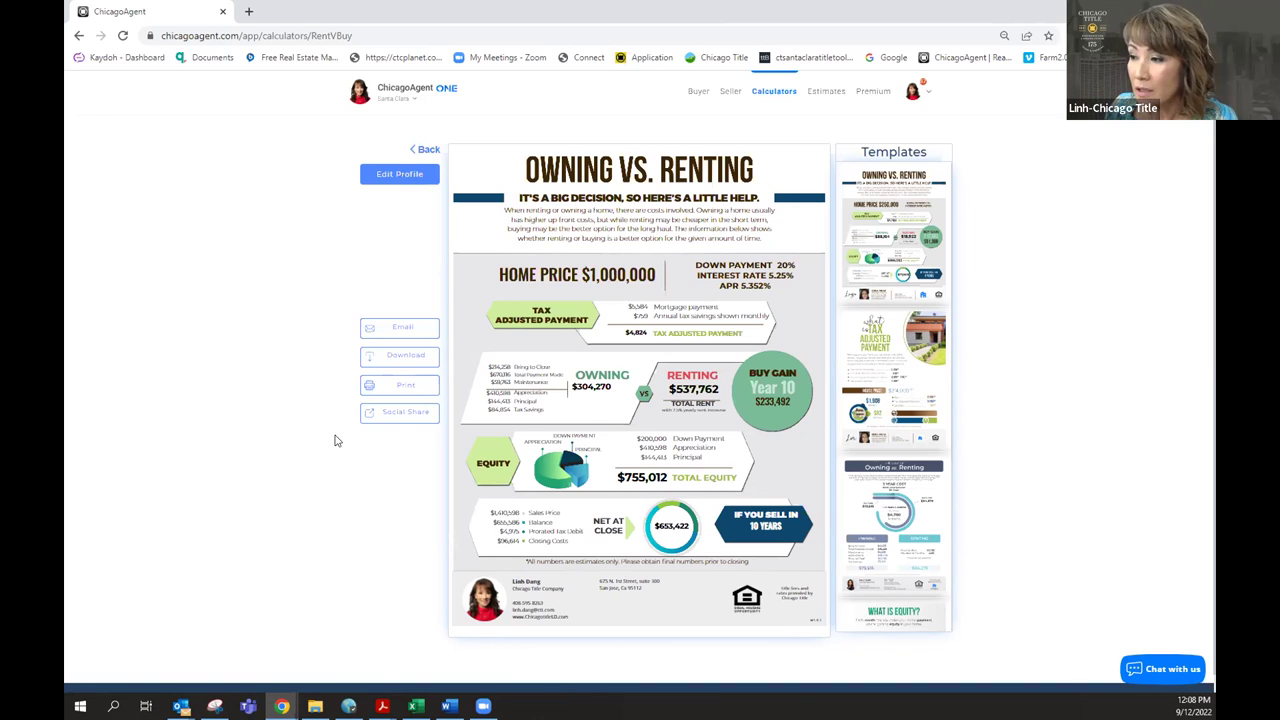
{"action": "left_click", "coordinate": [397, 419]}
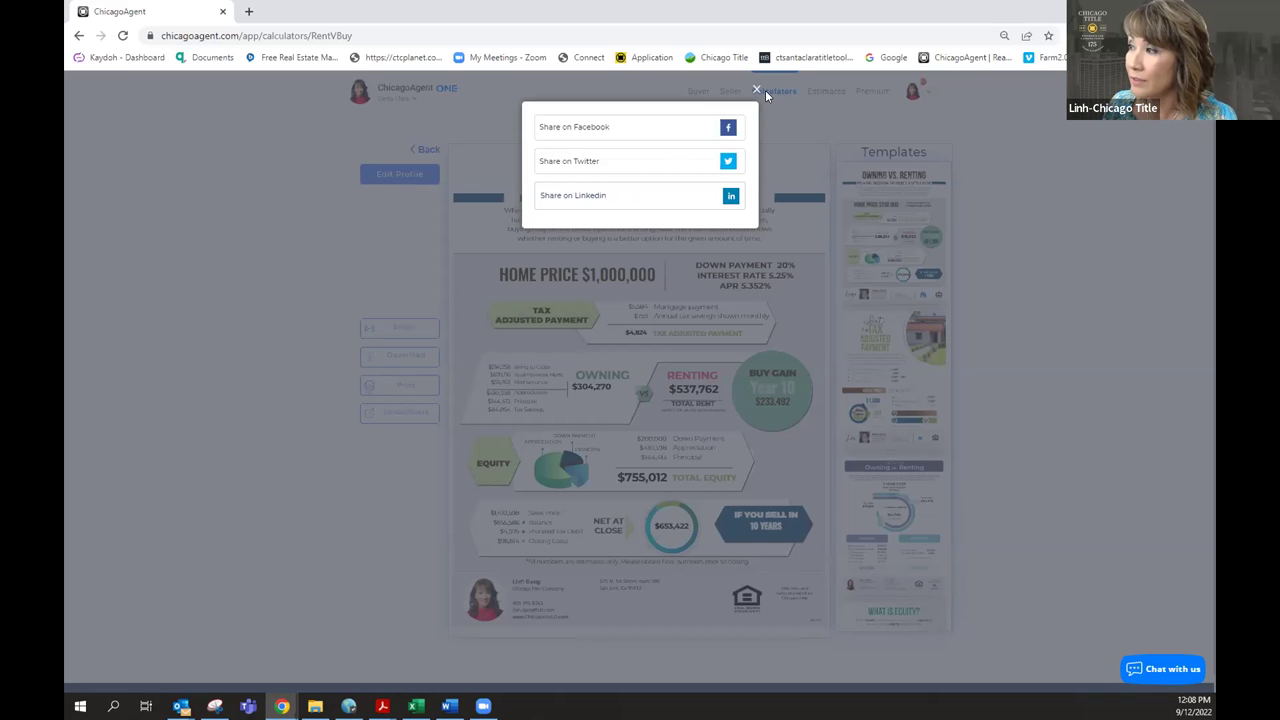
{"action": "left_click", "coordinate": [897, 331]}
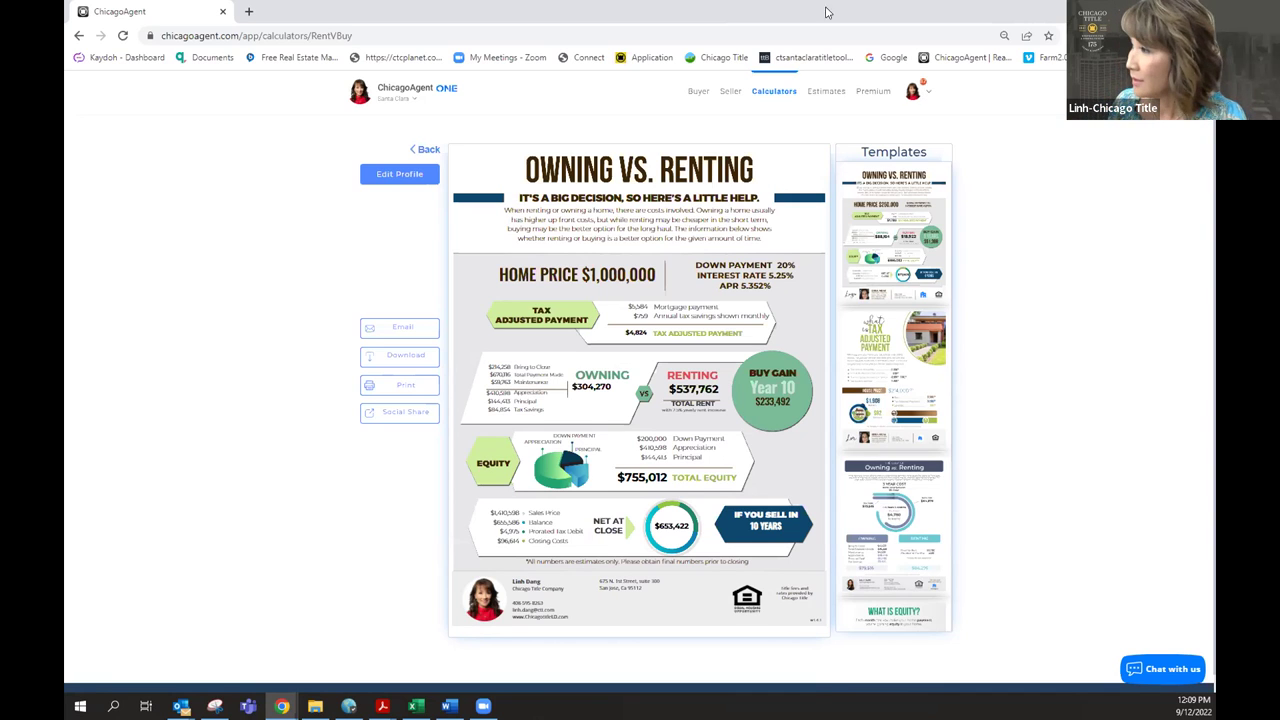
- Compute the Extra Payment calculator with a $1,000,000 original home price and a $100 monthly extra payment
{"action": "left_click", "coordinate": [773, 95]}
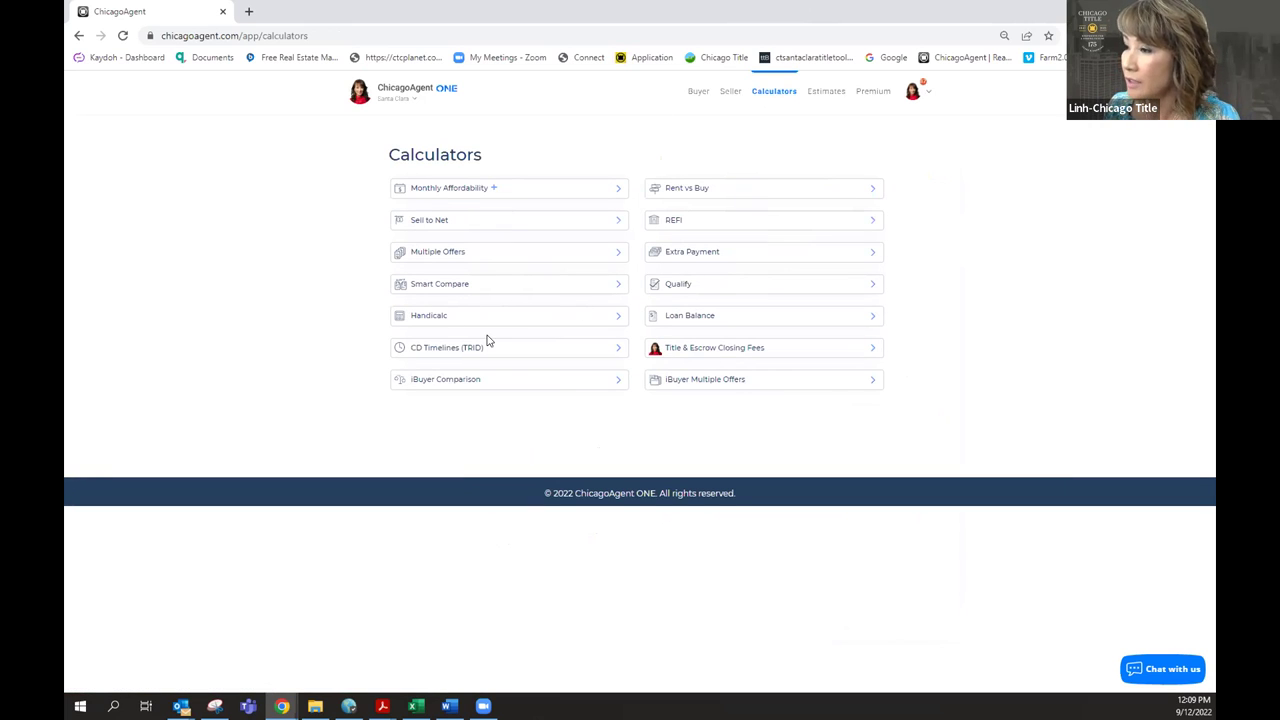
{"action": "left_click", "coordinate": [690, 254]}
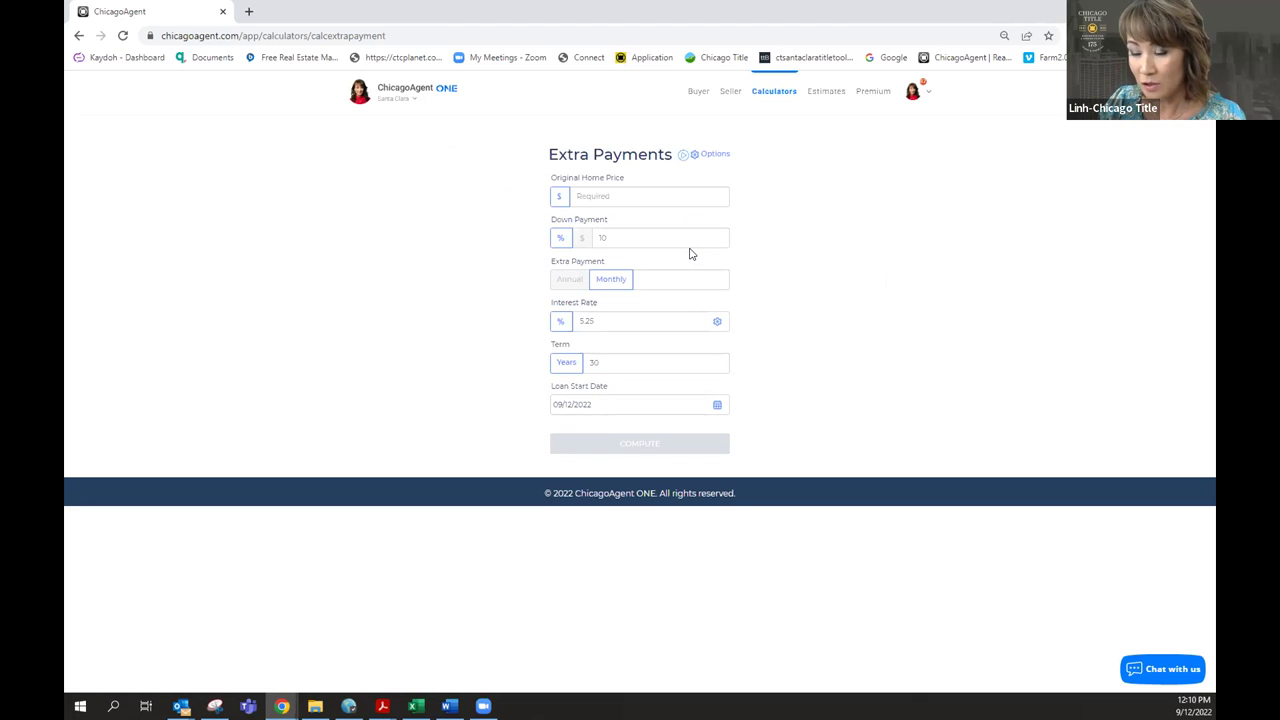
{"action": "left_click", "coordinate": [597, 195]}
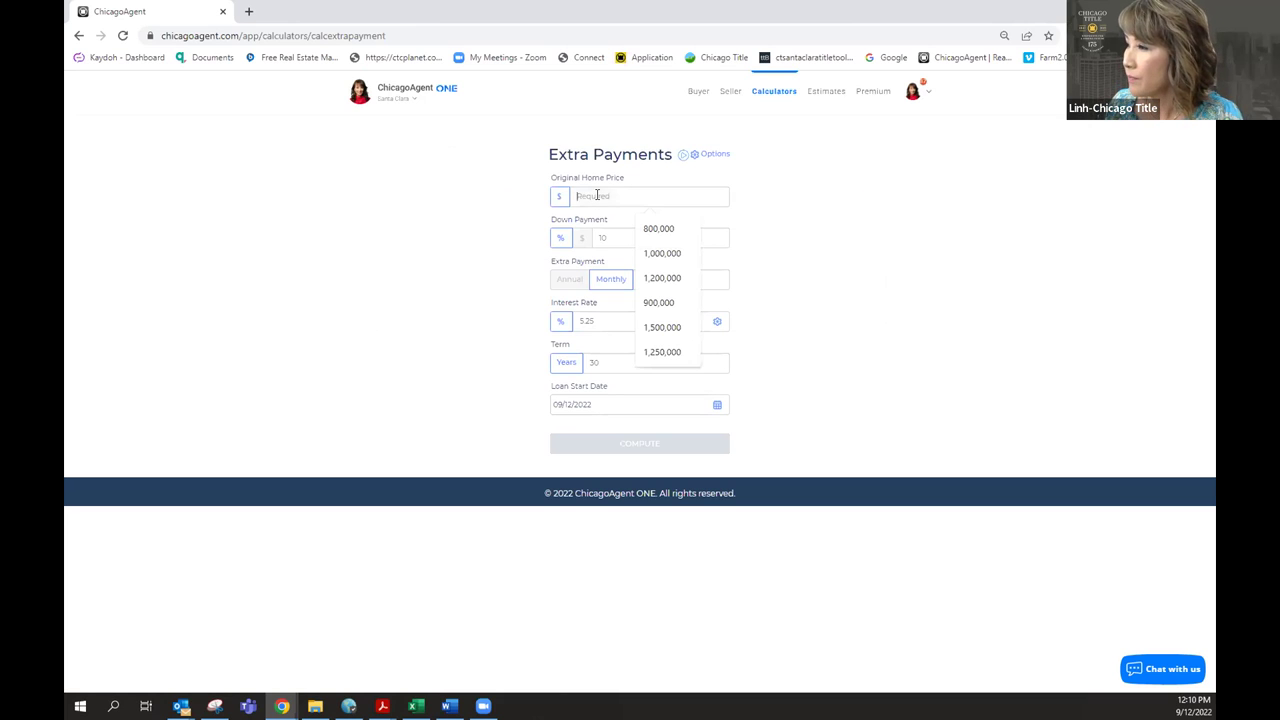
{"action": "left_click", "coordinate": [645, 254]}
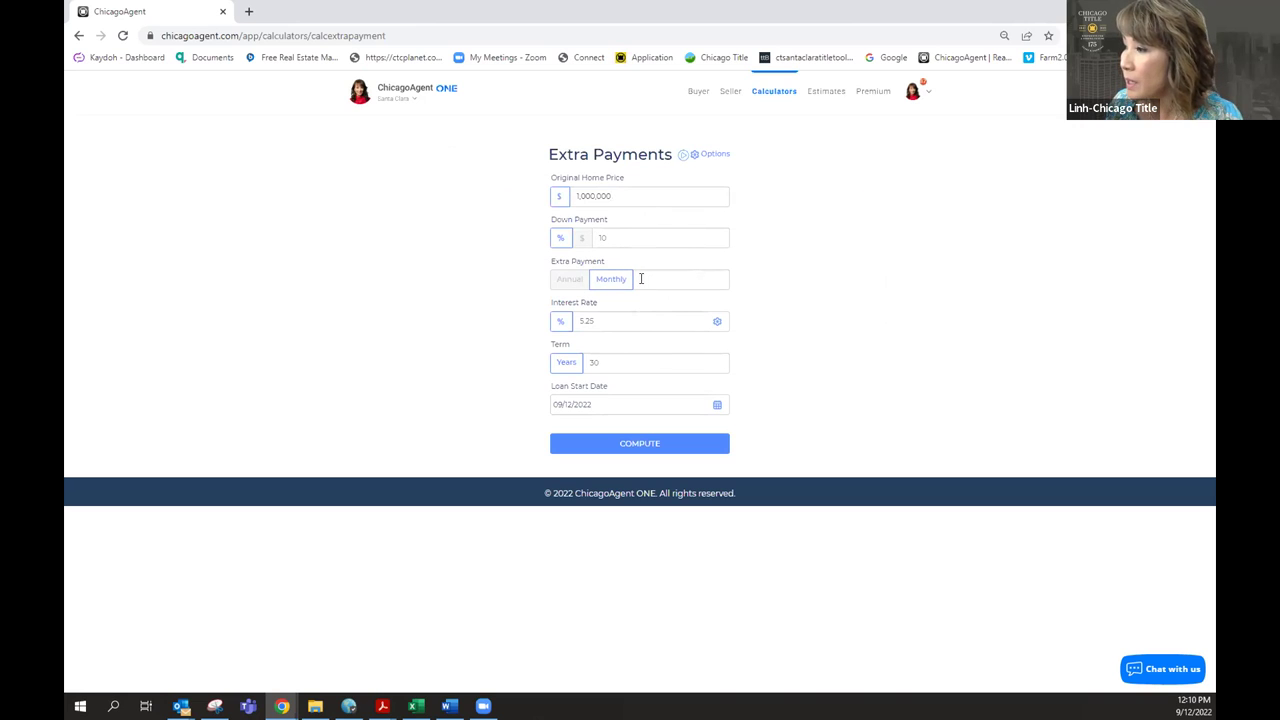
{"action": "left_click", "coordinate": [713, 274]}
{"action": "type", "text": "100"}
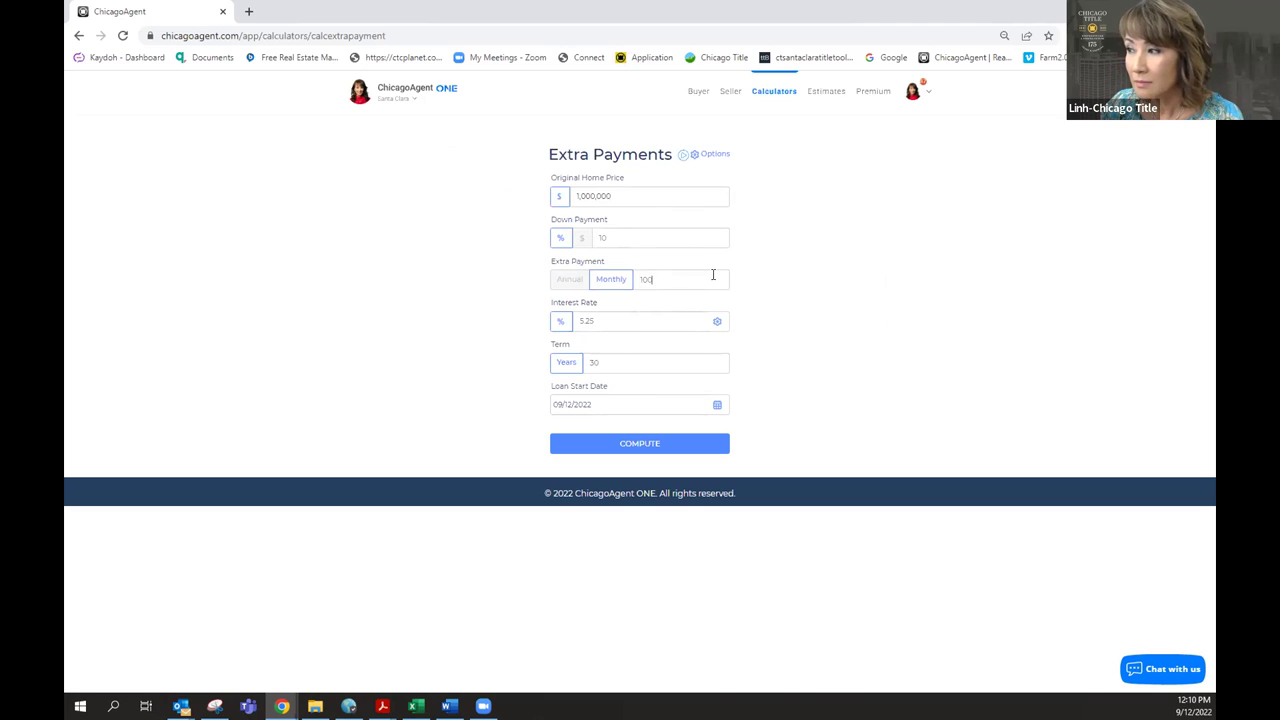
{"action": "left_click", "coordinate": [714, 406]}
{"action": "left_click", "coordinate": [688, 433]}
{"action": "left_click", "coordinate": [640, 447]}
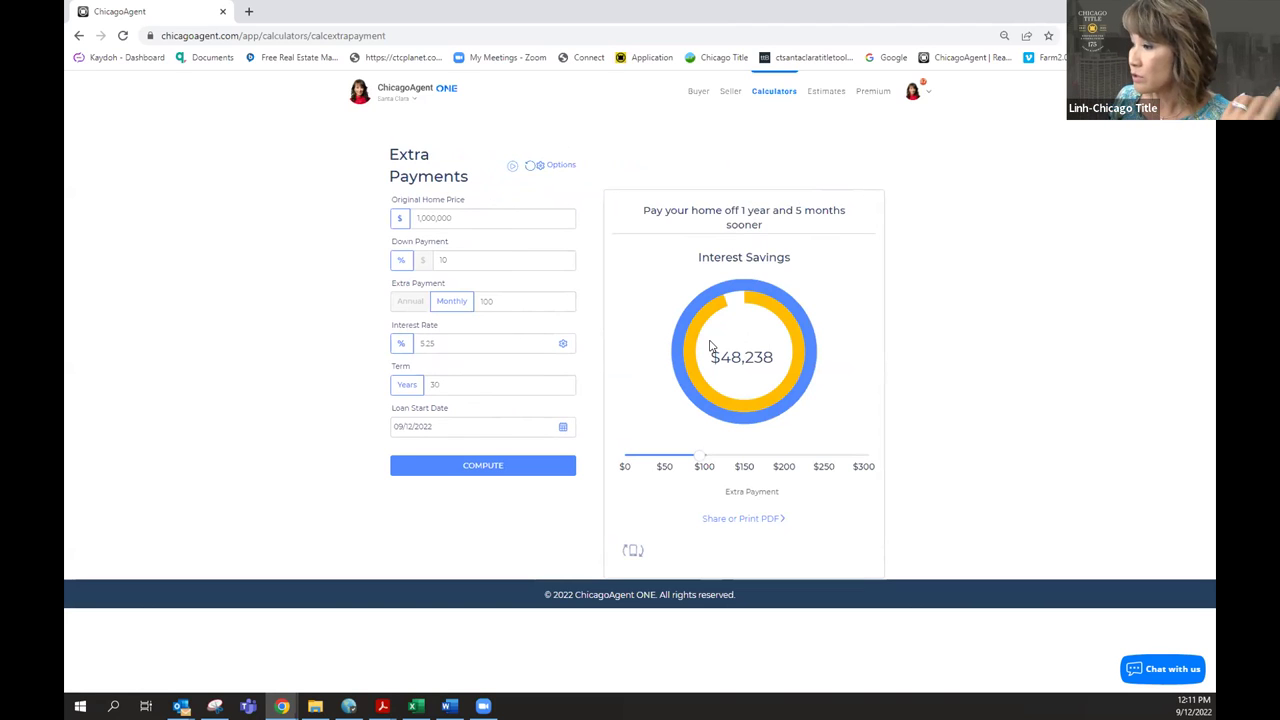
- Open the share and print preview of the extra payment report and switch to the "Paying More Towards Your Principal" template
{"action": "left_click", "coordinate": [729, 519]}
{"action": "left_click", "coordinate": [646, 224]}
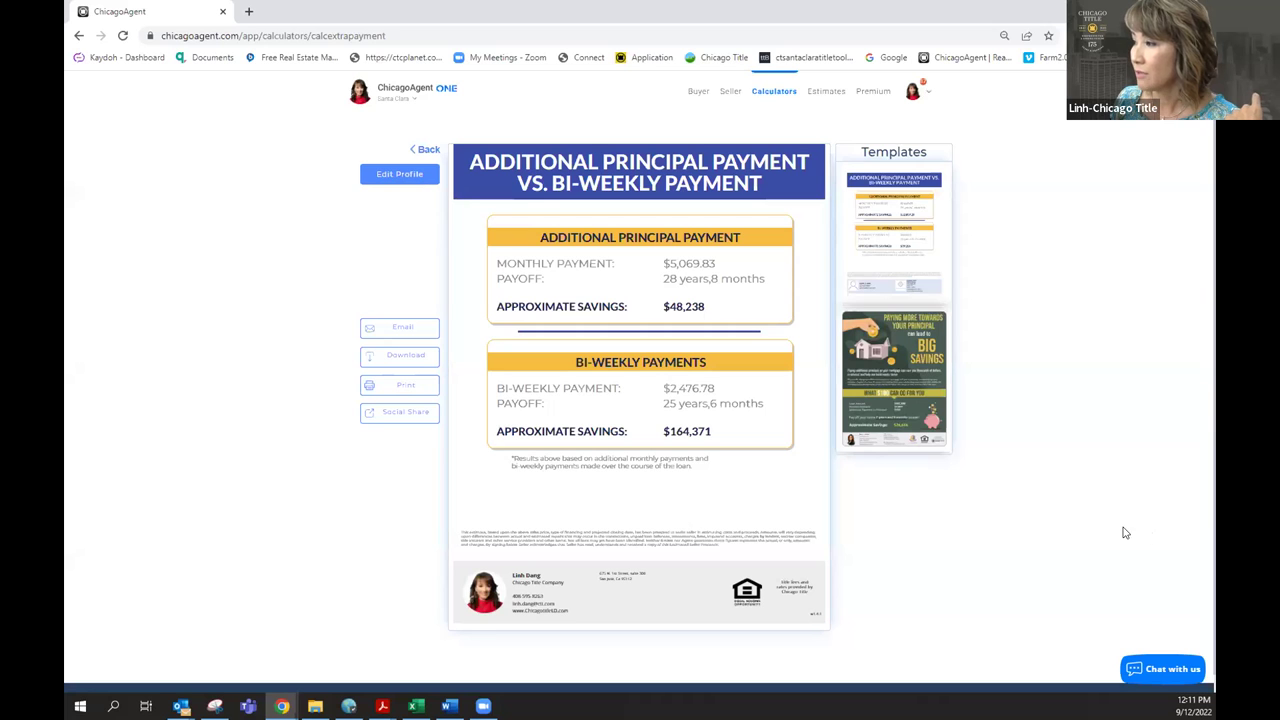
{"action": "left_click", "coordinate": [900, 373]}
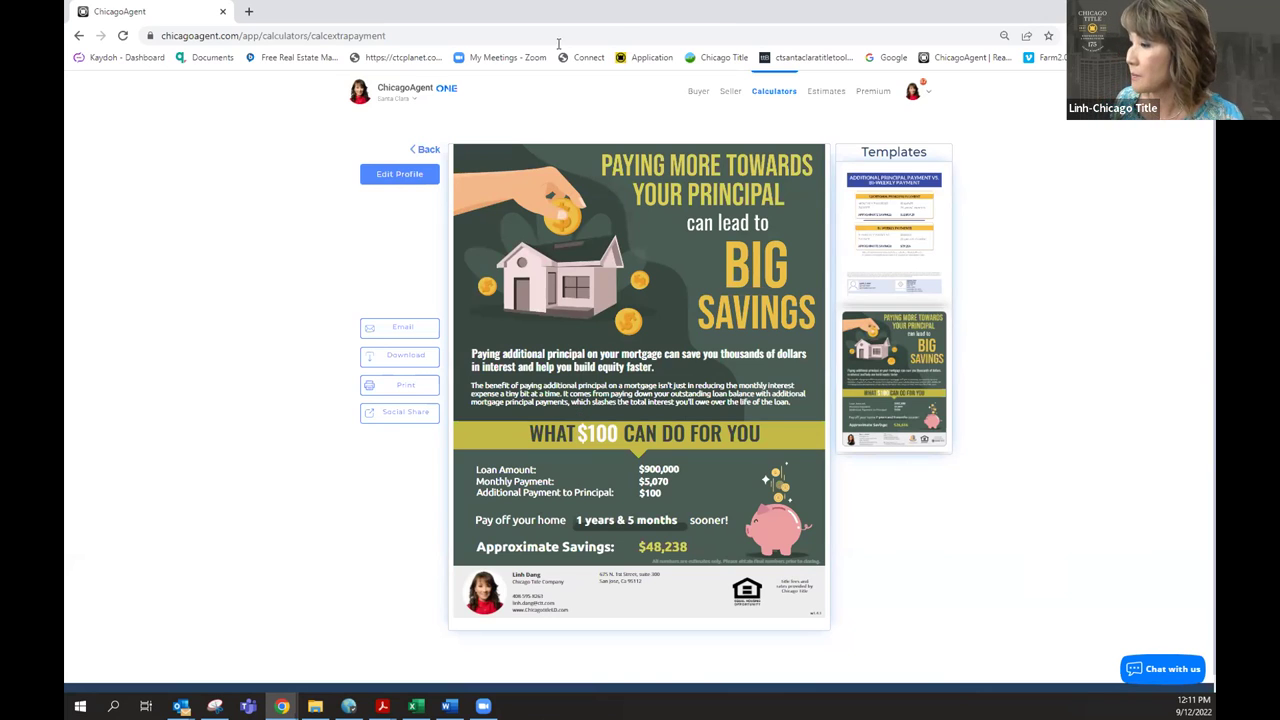
- Compute the Title & Escrow Closing Fees calculator for the Refi program type with an $800,000 refi amount
{"action": "left_click", "coordinate": [764, 93]}
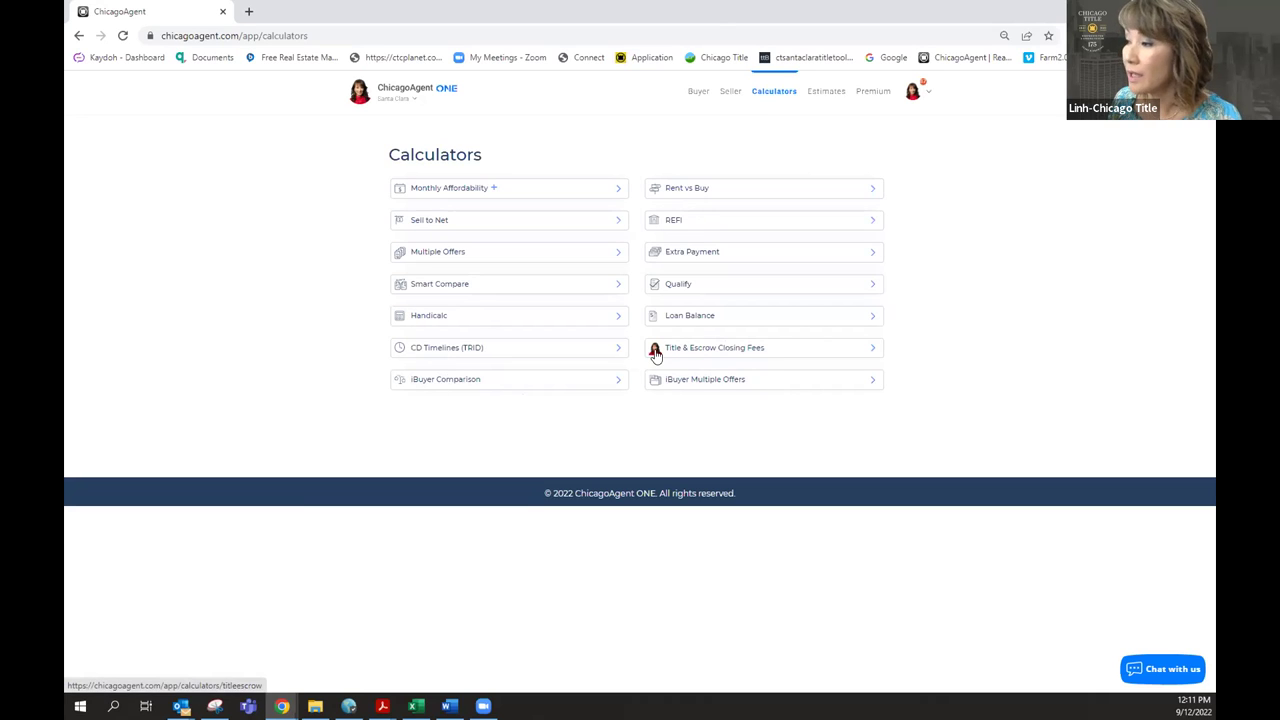
{"action": "left_click", "coordinate": [687, 355]}
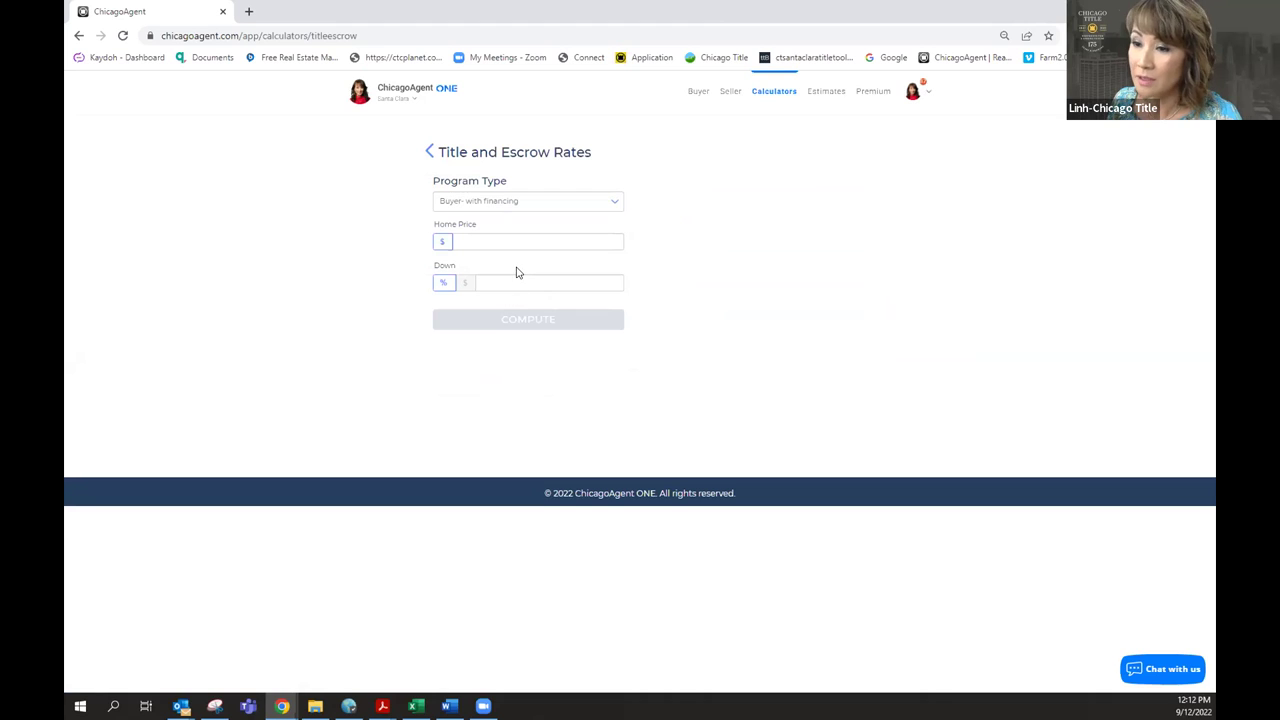
{"action": "left_click", "coordinate": [536, 204]}
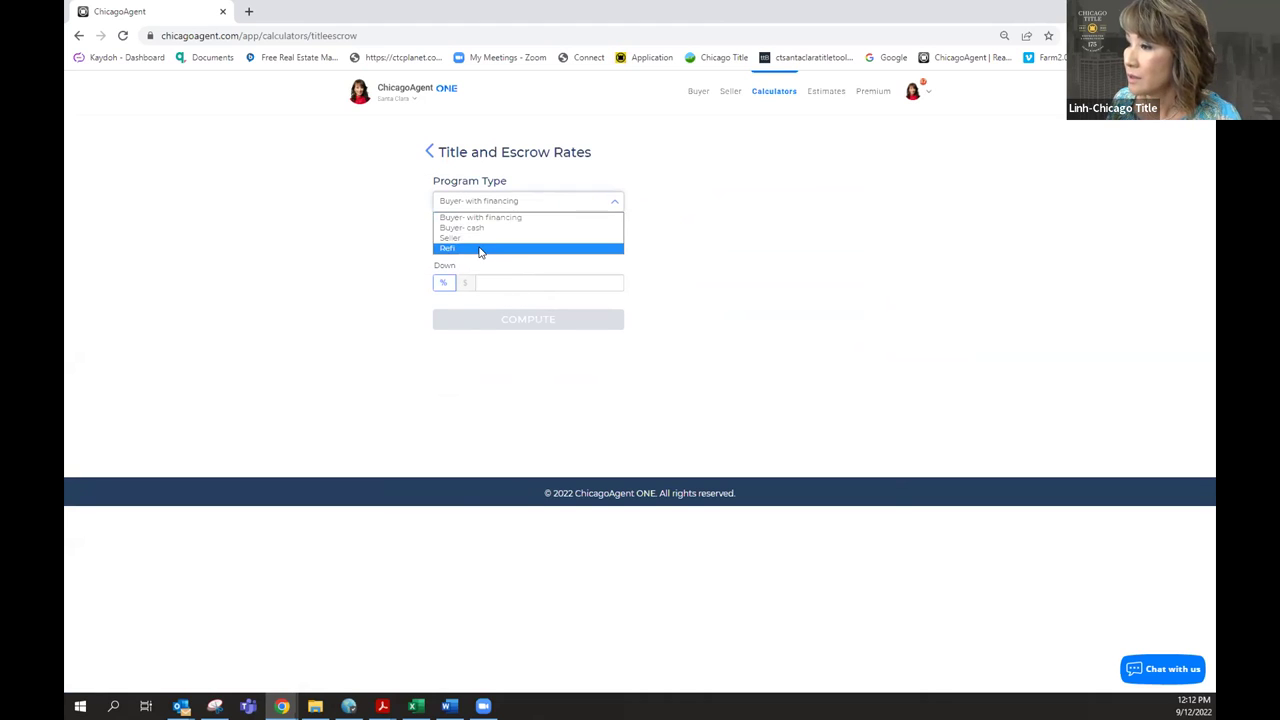
{"action": "left_click", "coordinate": [479, 250]}
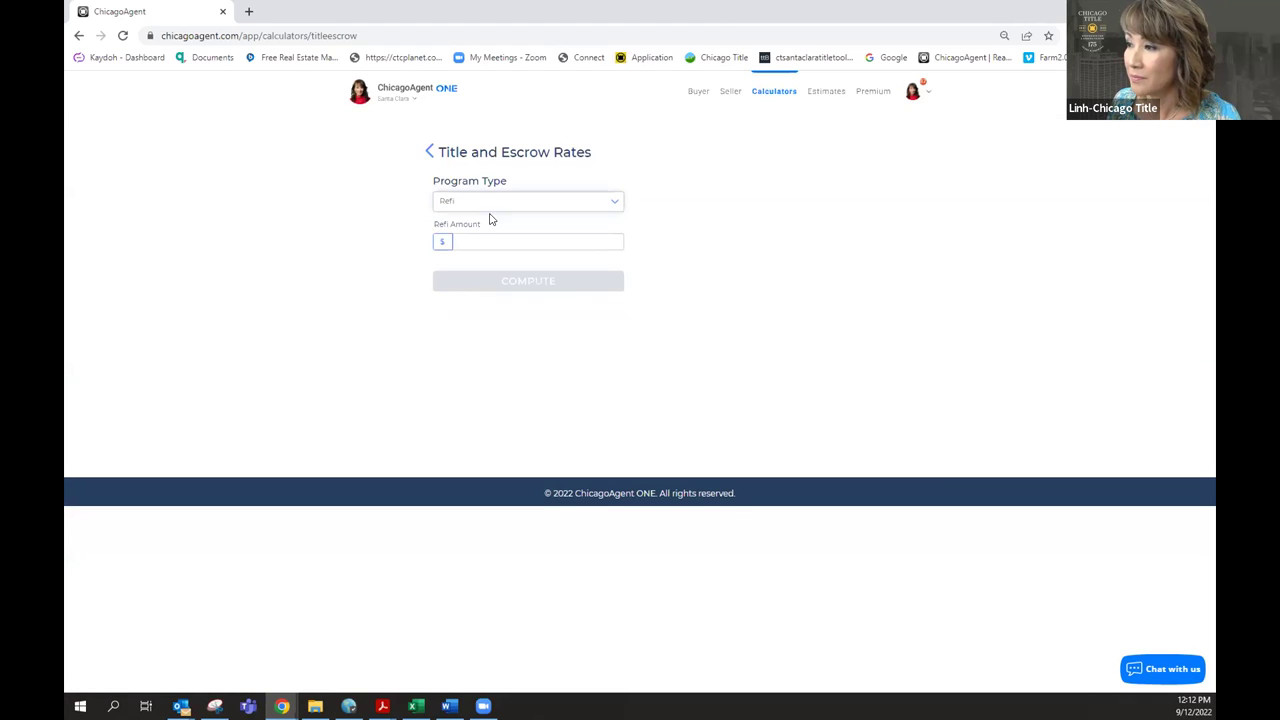
{"action": "left_click", "coordinate": [484, 238]}
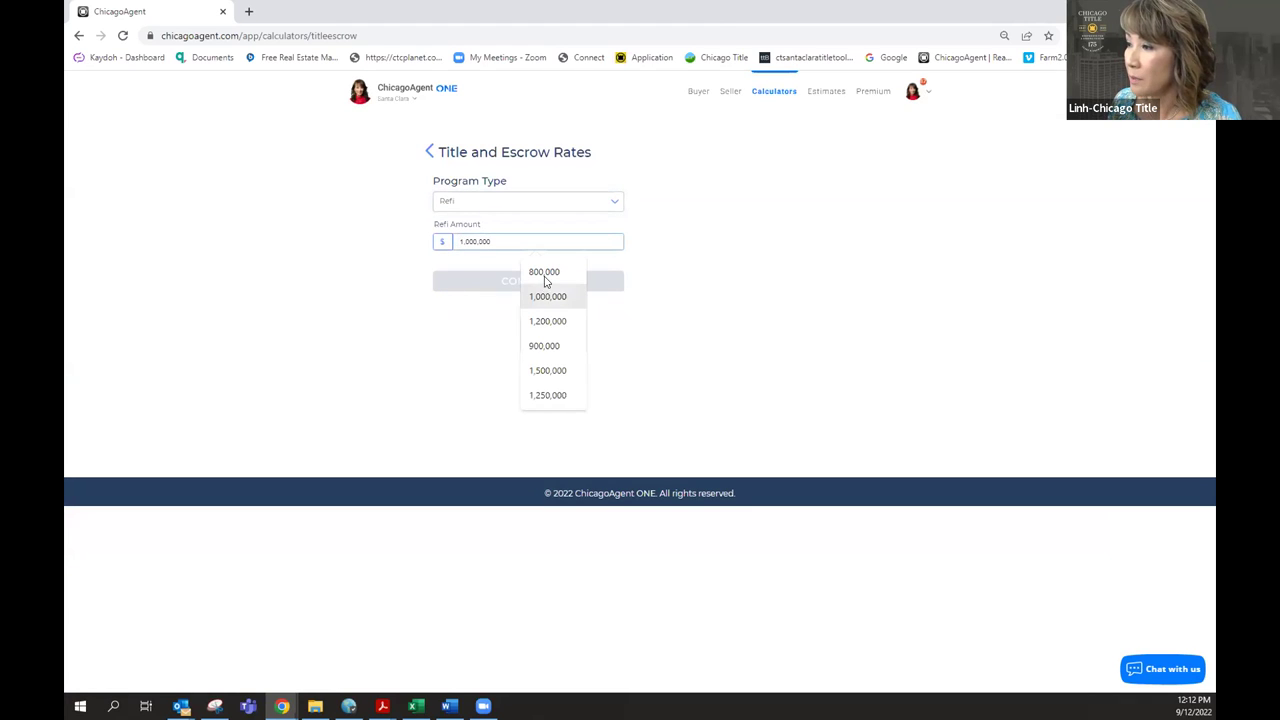
{"action": "left_click", "coordinate": [546, 273]}
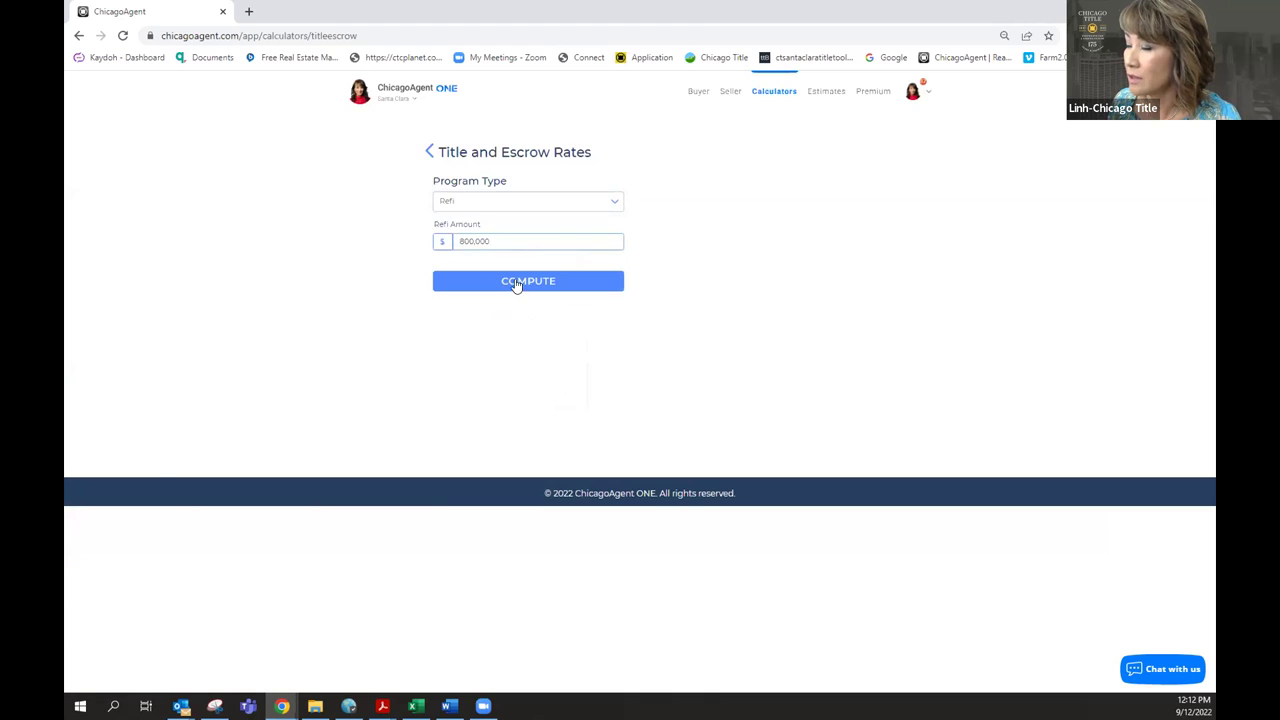
{"action": "left_click", "coordinate": [516, 282]}
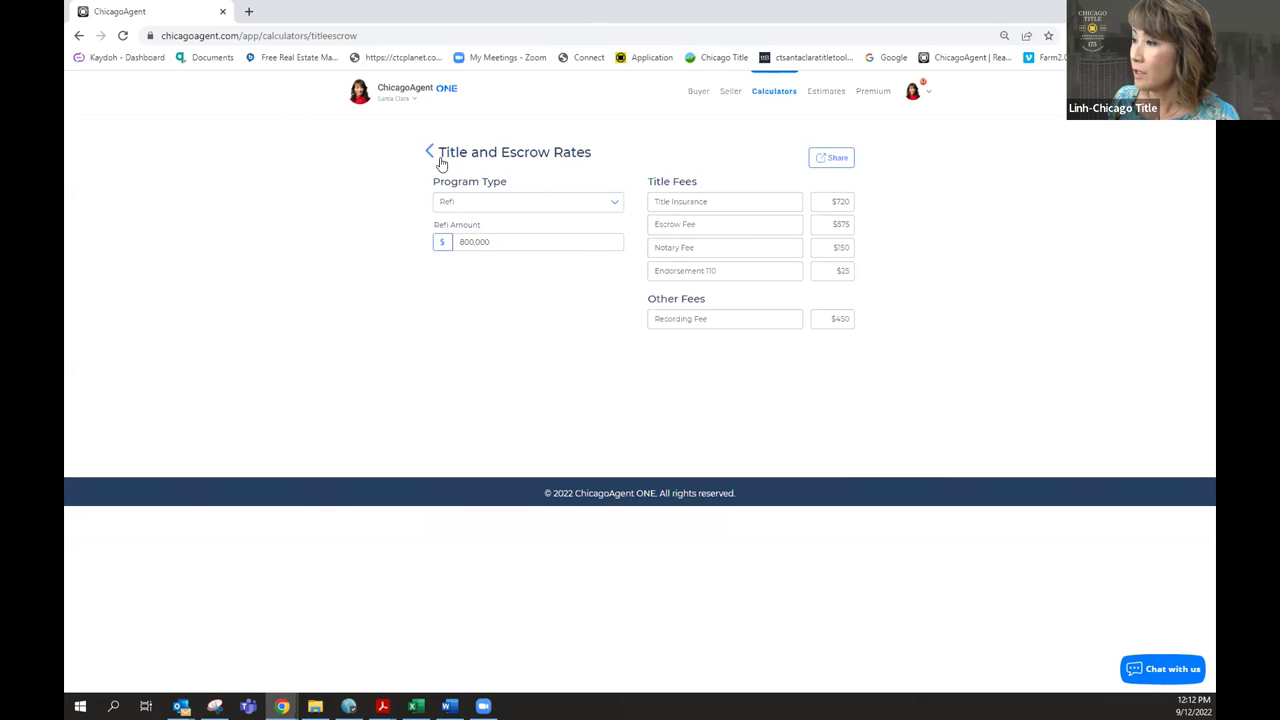
- View the saved estimates, and open the Housing Shortage infographic from the Premium section's full set of swipeable infographics
{"action": "left_click", "coordinate": [824, 95]}
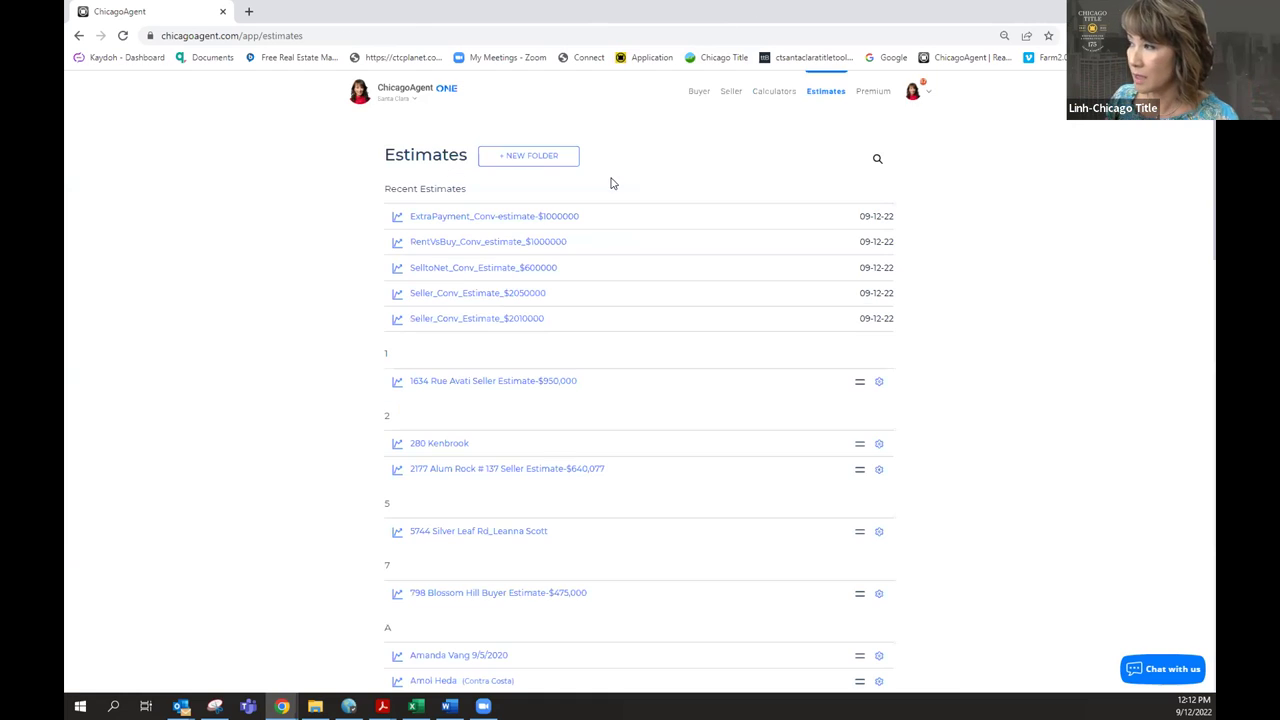
{"action": "left_click", "coordinate": [867, 96]}
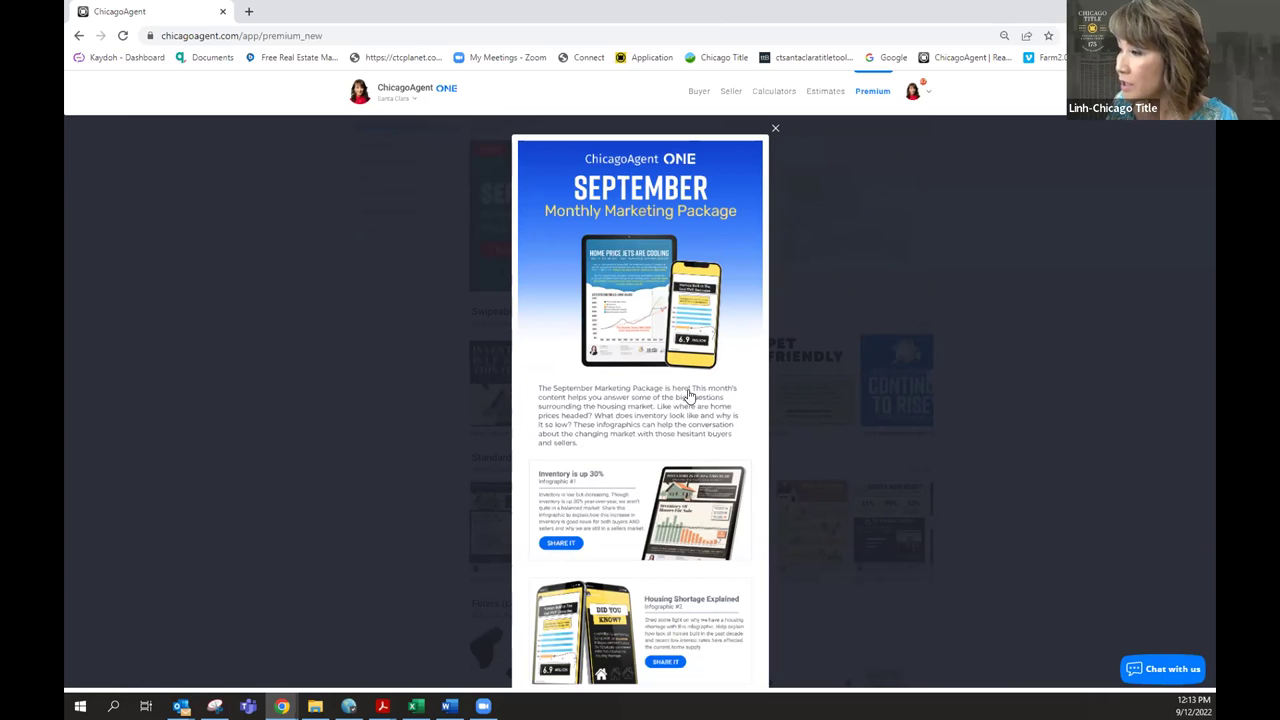
{"action": "left_click", "coordinate": [776, 128]}
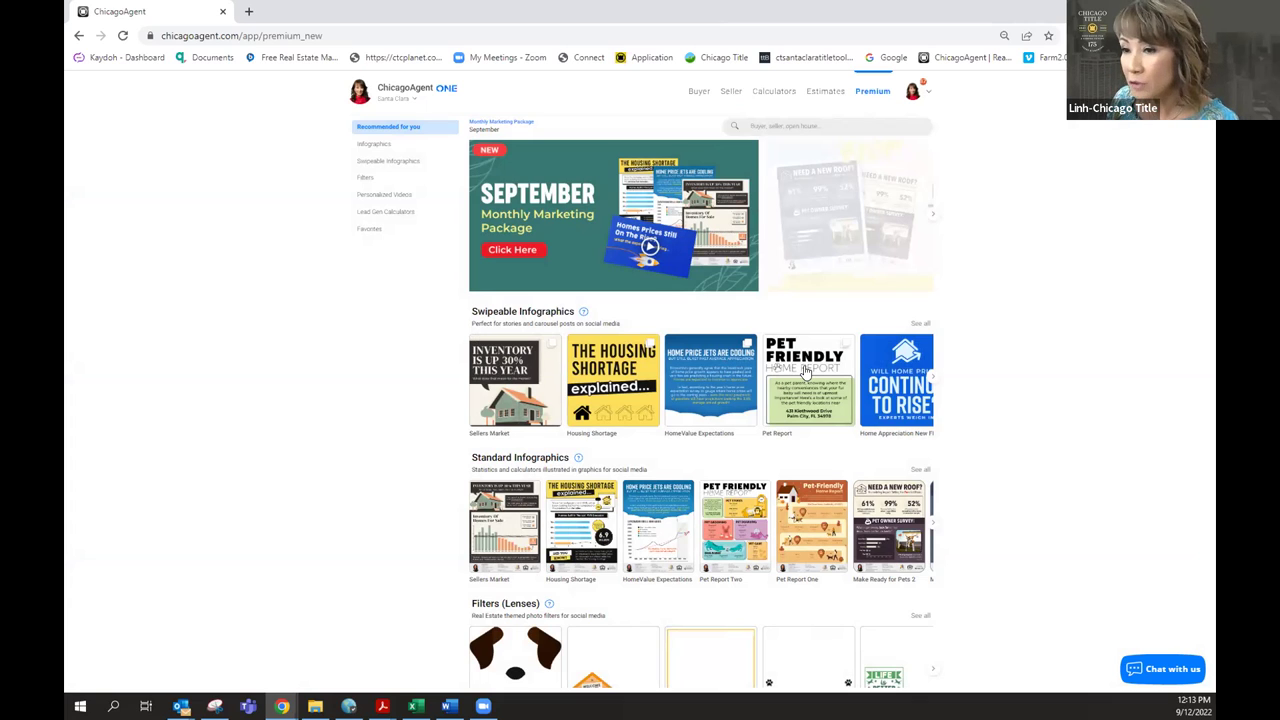
{"action": "left_click", "coordinate": [920, 328]}
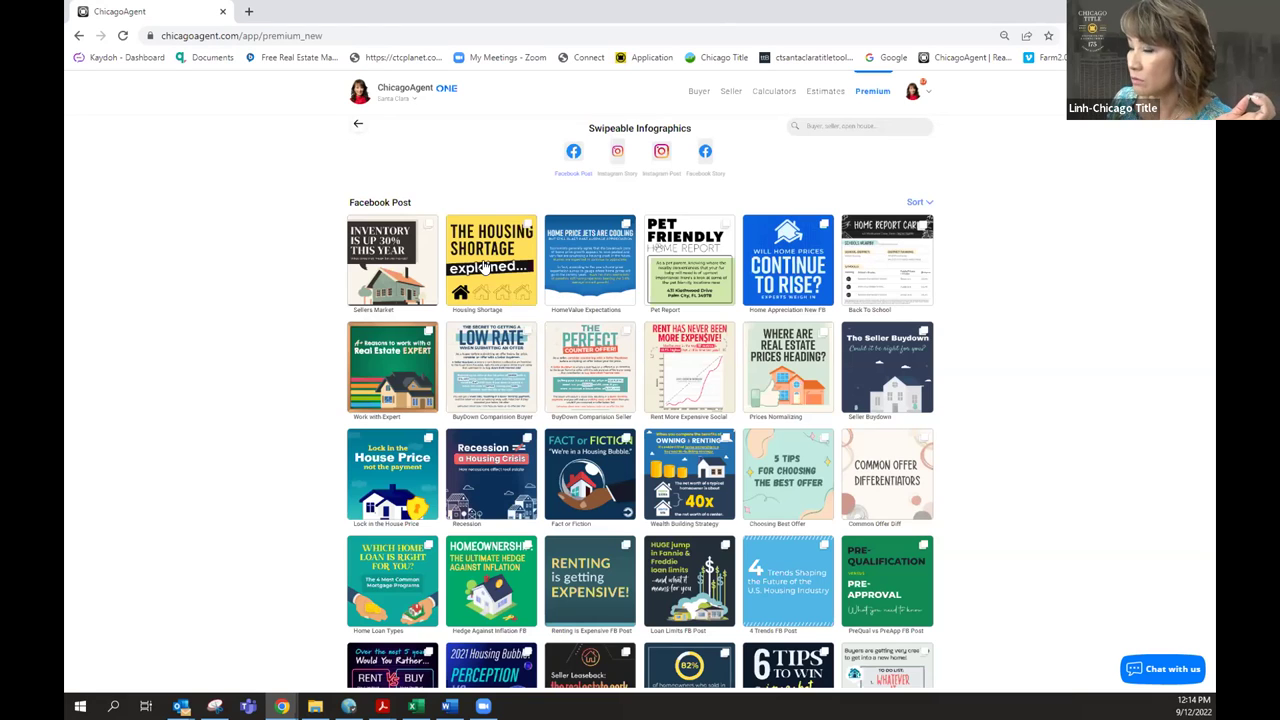
{"action": "left_click", "coordinate": [484, 265]}
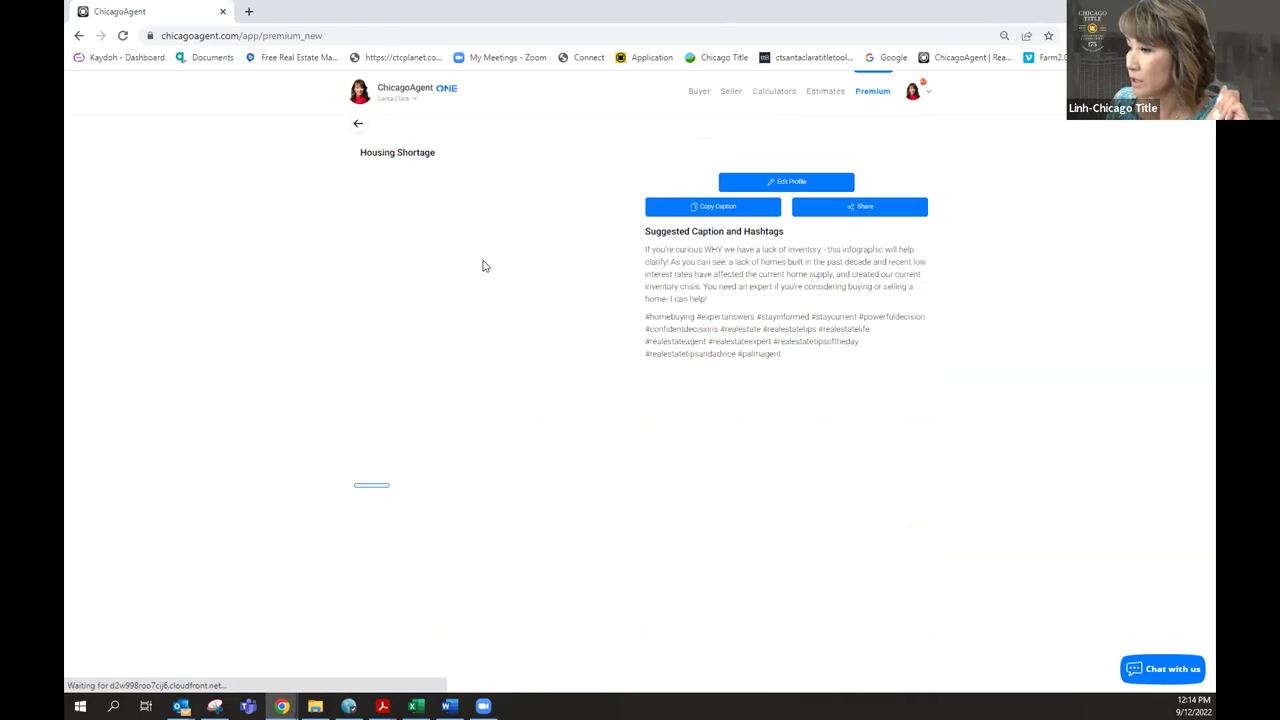